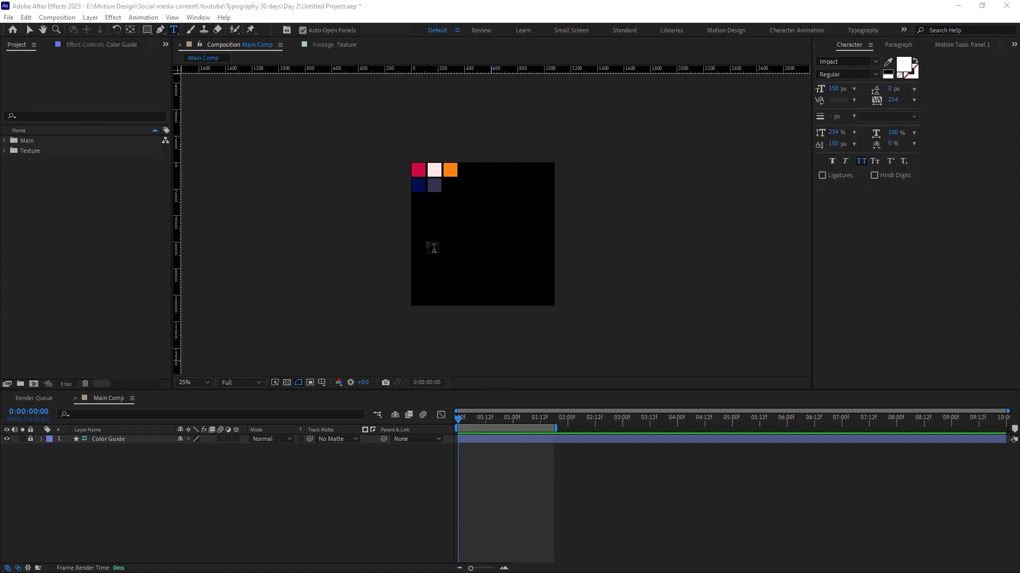
# Step: Add a text layer reading "Day" and move it nearer the middle of the composition
pyautogui.press('v')
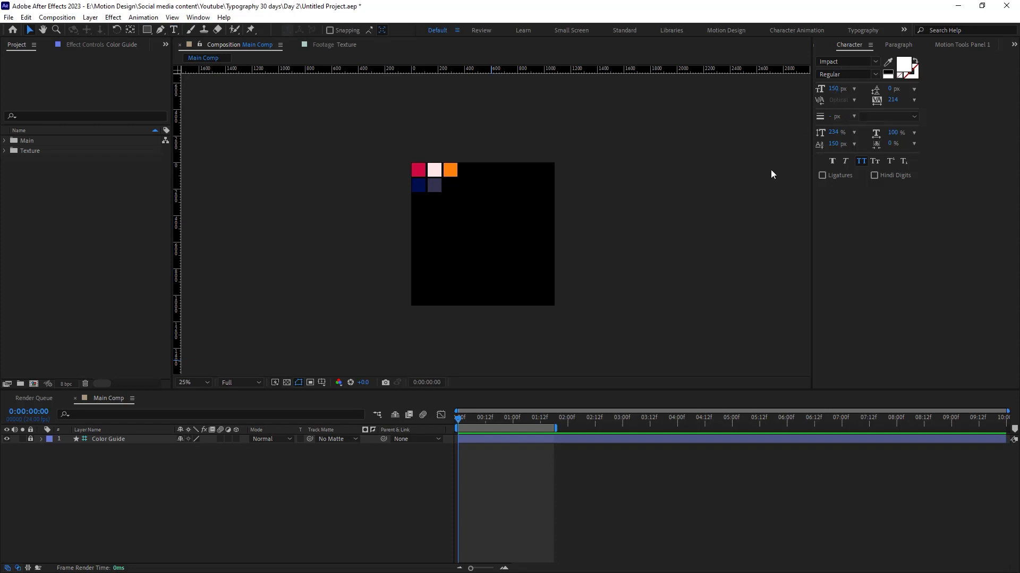
pyautogui.click(177, 29)
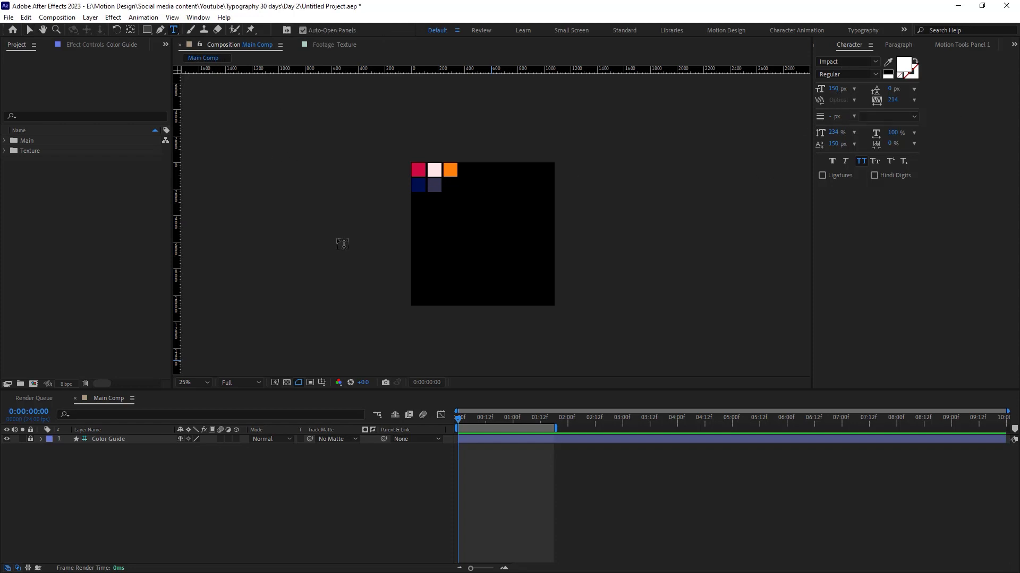
pyautogui.click(462, 242)
pyautogui.write('Day')
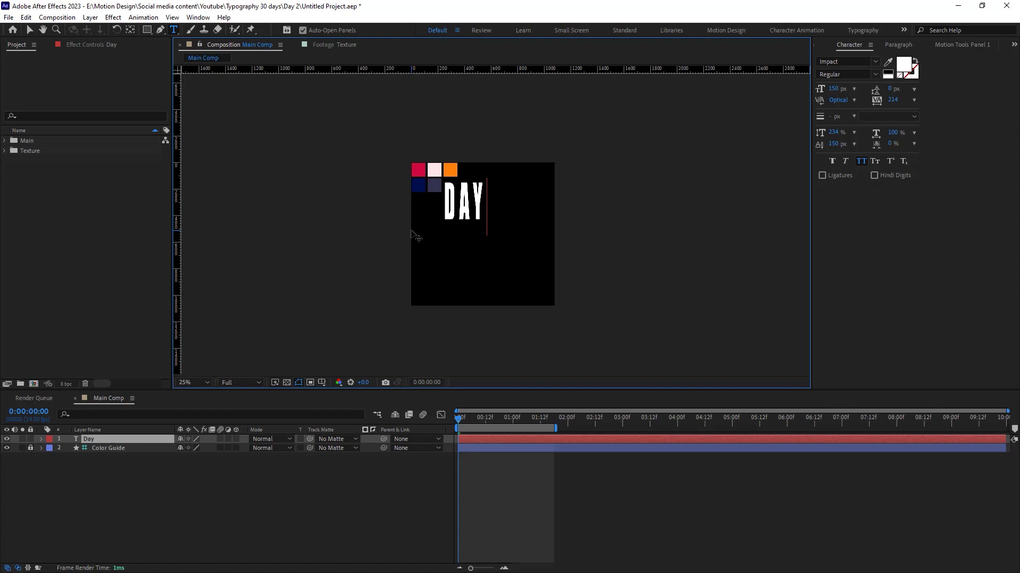
pyautogui.click(29, 31)
pyautogui.moveTo(453, 216); pyautogui.dragTo(471, 231)
# Step: Set the tracking of the DAY text to 0
pyautogui.doubleClick(131, 438)
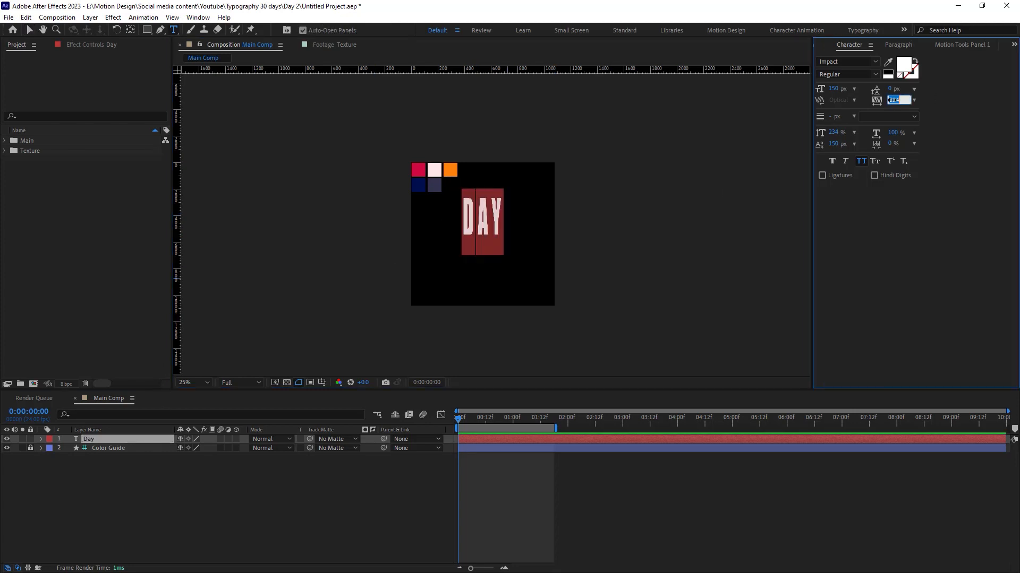
pyautogui.click(892, 100)
pyautogui.write('0')
pyautogui.click(237, 458)
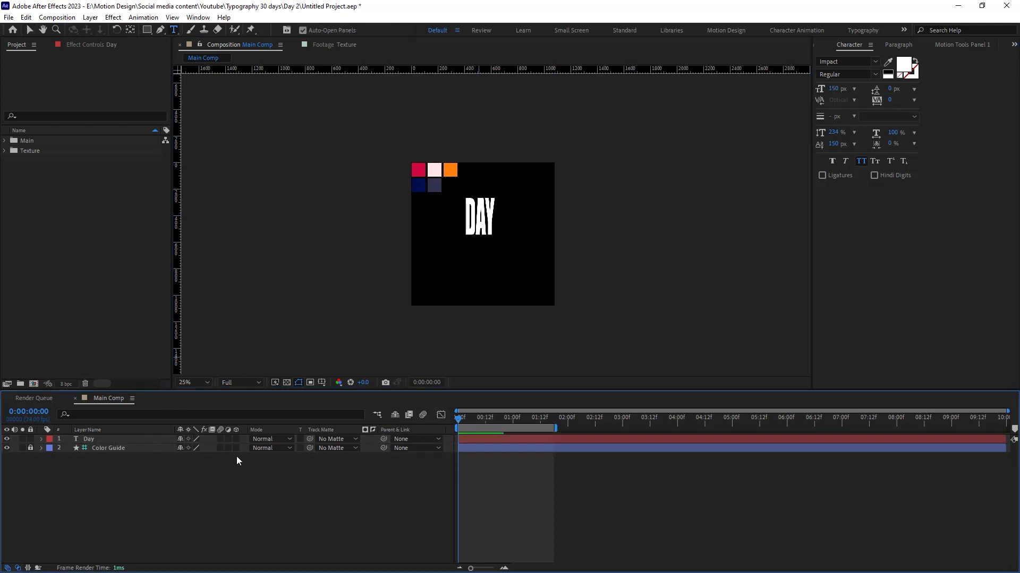
# Step: Set the tracking of the DAY text to 100
pyautogui.doubleClick(163, 438)
pyautogui.moveTo(892, 100); pyautogui.dragTo(936, 100)
pyautogui.click(891, 100)
pyautogui.write('100')
pyautogui.press('Return')
pyautogui.click(300, 499)
pyautogui.press('.')
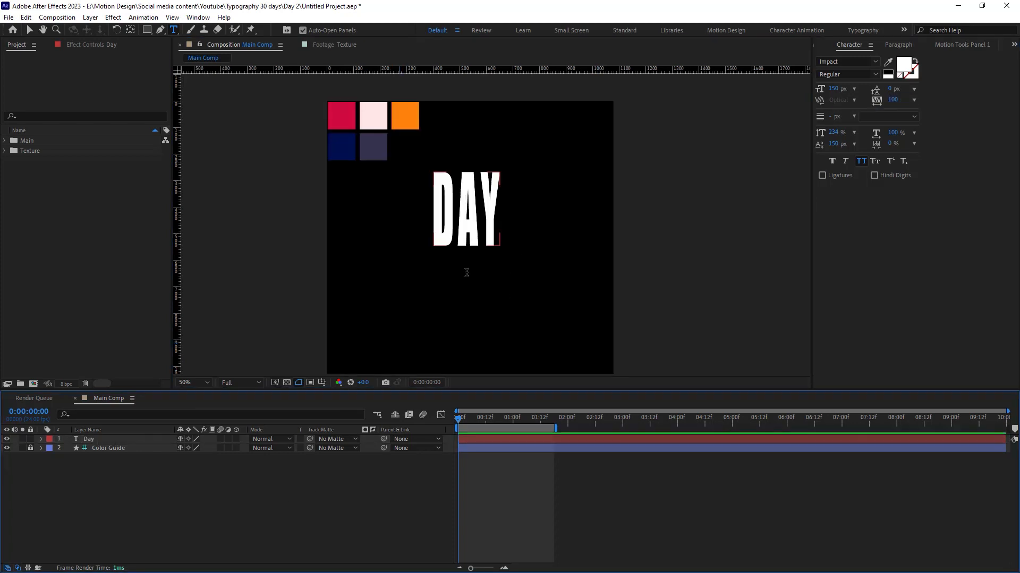
pyautogui.press('v')
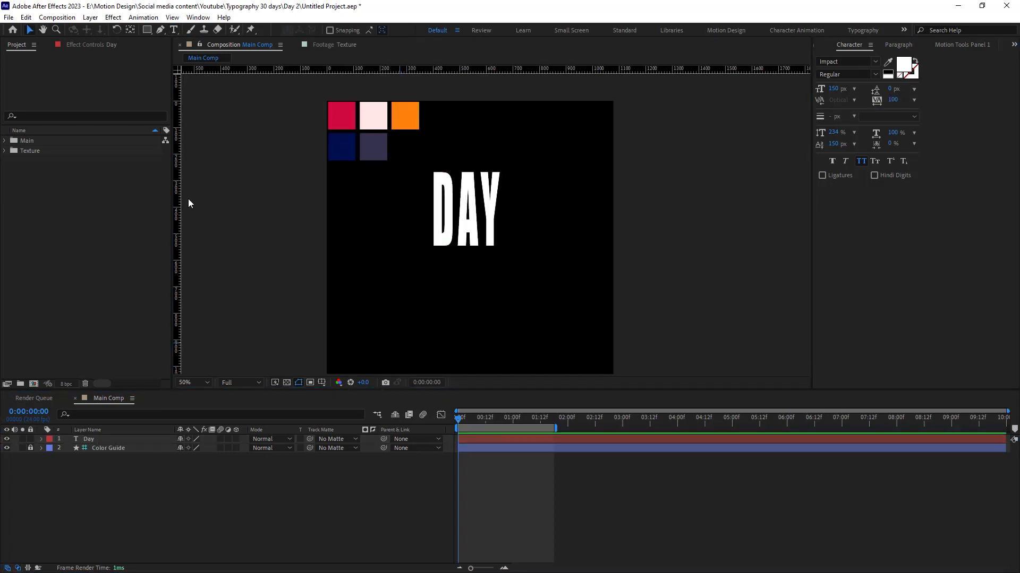
# Step: Center the DAY text horizontally and vertically in the composition
pyautogui.click(129, 439)
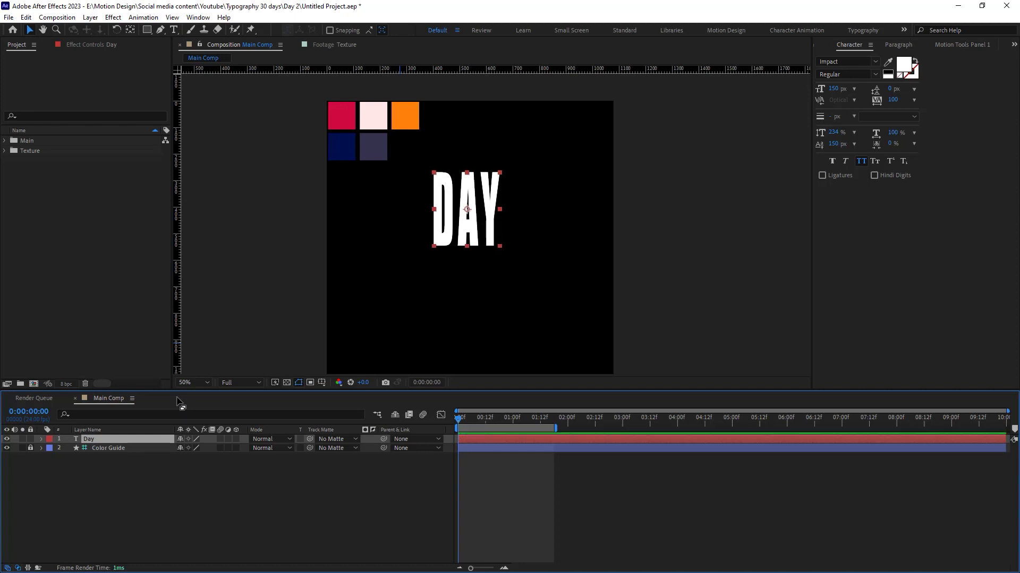
pyautogui.click(829, 44)
pyautogui.click(839, 73)
pyautogui.click(896, 71)
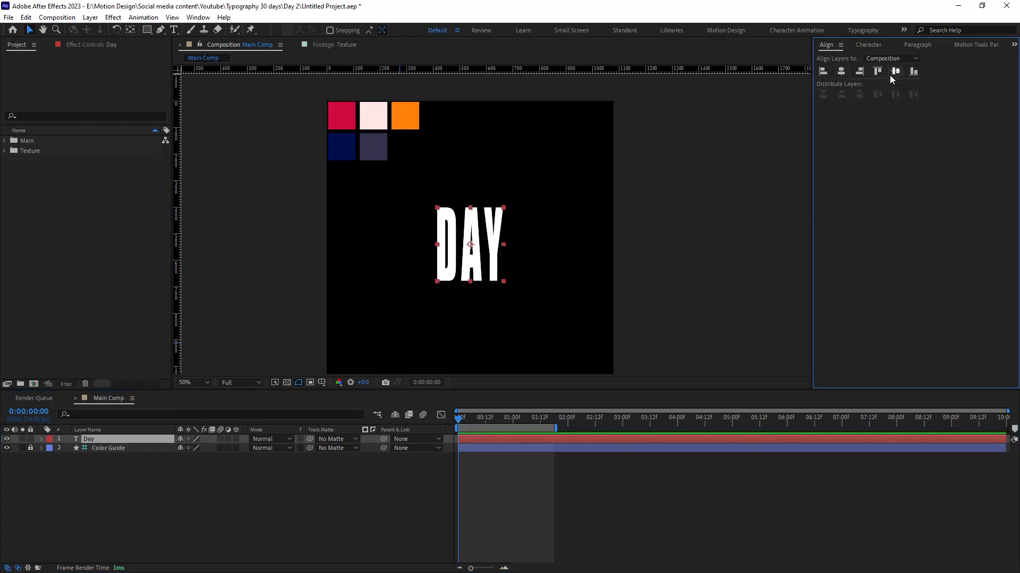
pyautogui.press(',')
pyautogui.press('.')
pyautogui.click(208, 495)
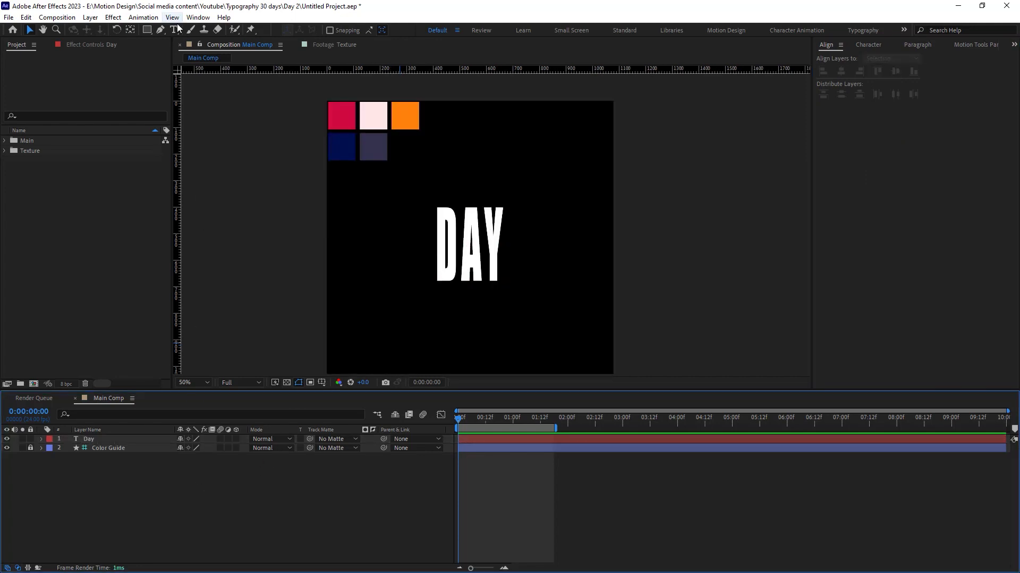
# Step: Add a second text layer reading "two" in the composition
pyautogui.hotkey('ctrl', 't')
pyautogui.click(406, 307)
pyautogui.write('two')
pyautogui.click(30, 29)
pyautogui.moveTo(400, 312); pyautogui.dragTo(457, 364)
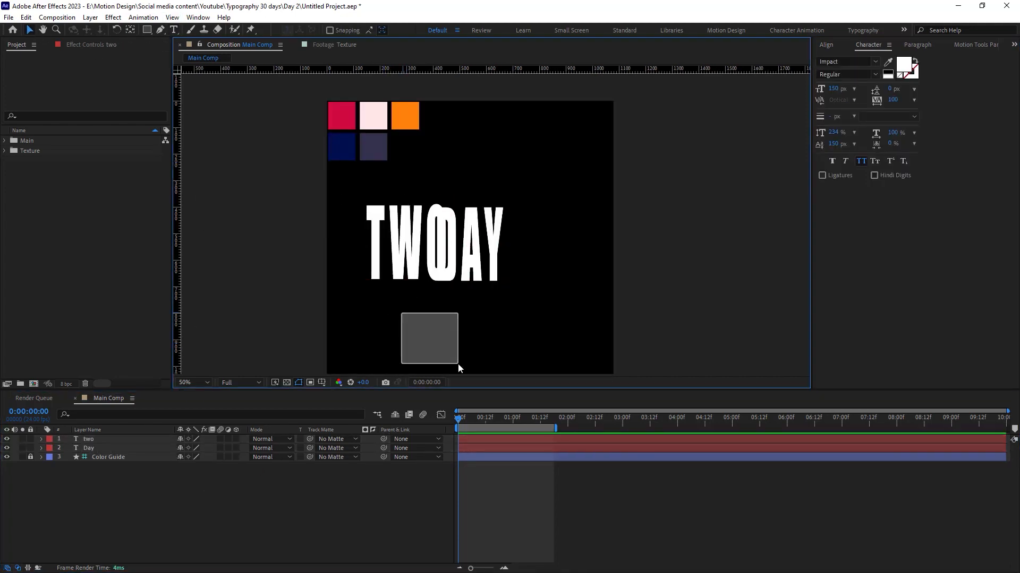
# Step: Center the anchor point of the TWO layer, place the word directly beneath DAY and shift both words upward
pyautogui.click(112, 439)
pyautogui.hotkey('ctrl', 'alt', 'Home')
pyautogui.moveTo(404, 246); pyautogui.dragTo(470, 329)
pyautogui.hotkey('ctrl', 'a')
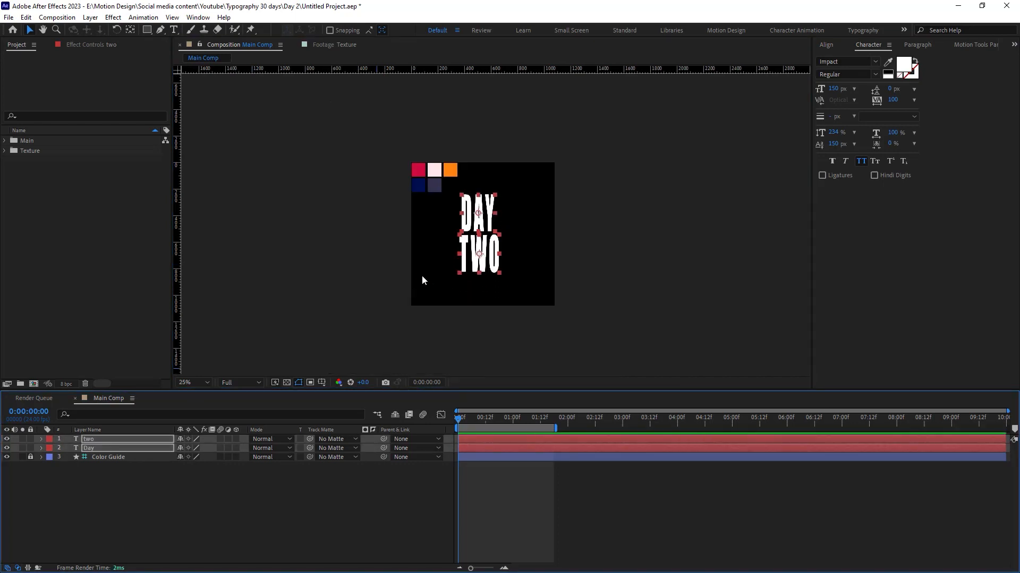
pyautogui.click(391, 282)
# Step: Add two horizontal guides, one along the top of TWO and one across the middle of DAY
pyautogui.press('/')
pyautogui.scroll(-1, 466, 246)
pyautogui.scroll(2, 401, 276)
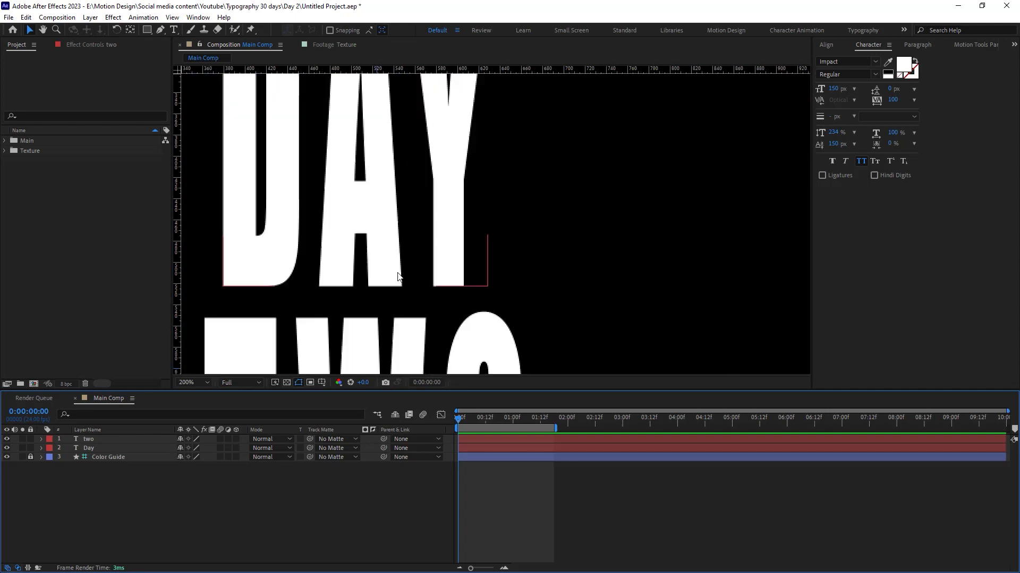
pyautogui.scroll(-2, 398, 272)
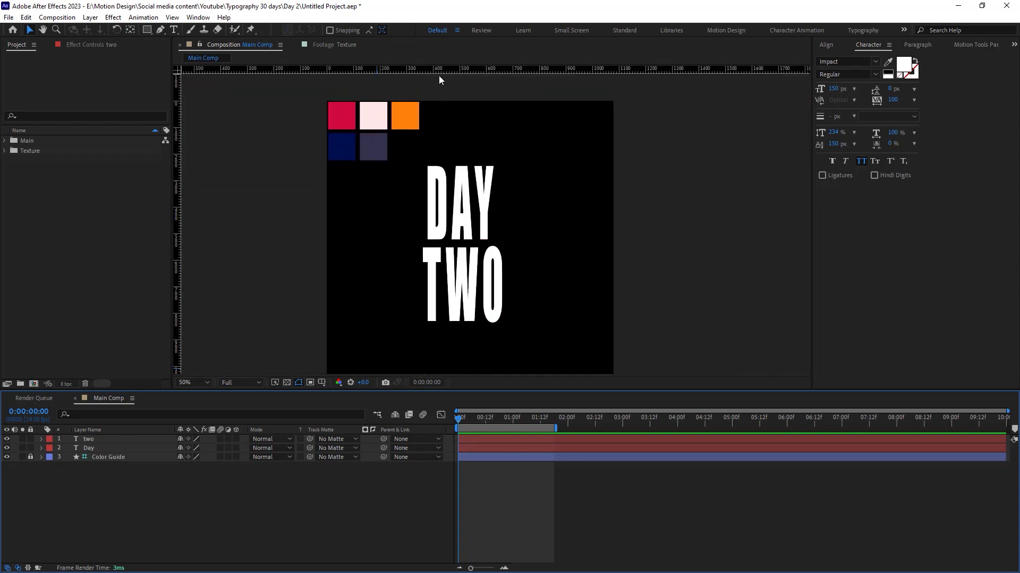
pyautogui.moveTo(438, 69); pyautogui.dragTo(455, 247)
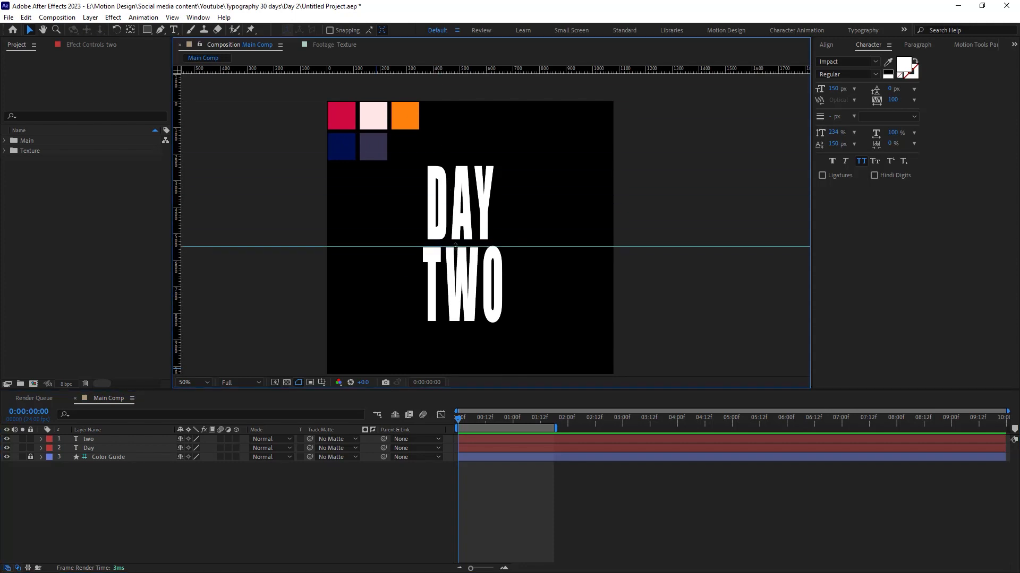
pyautogui.press('.')
pyautogui.press('.')
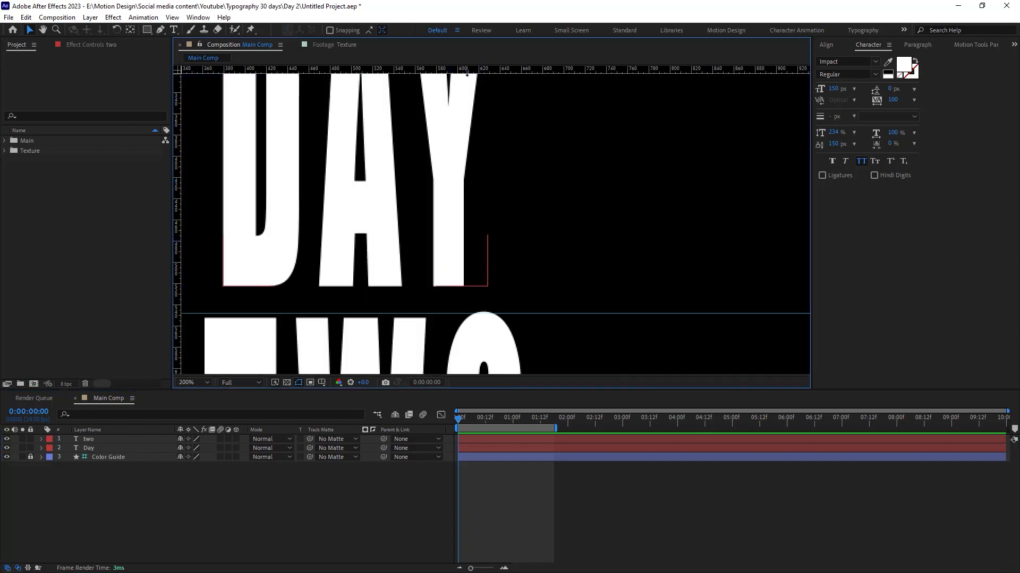
pyautogui.moveTo(374, 246); pyautogui.dragTo(428, 309)
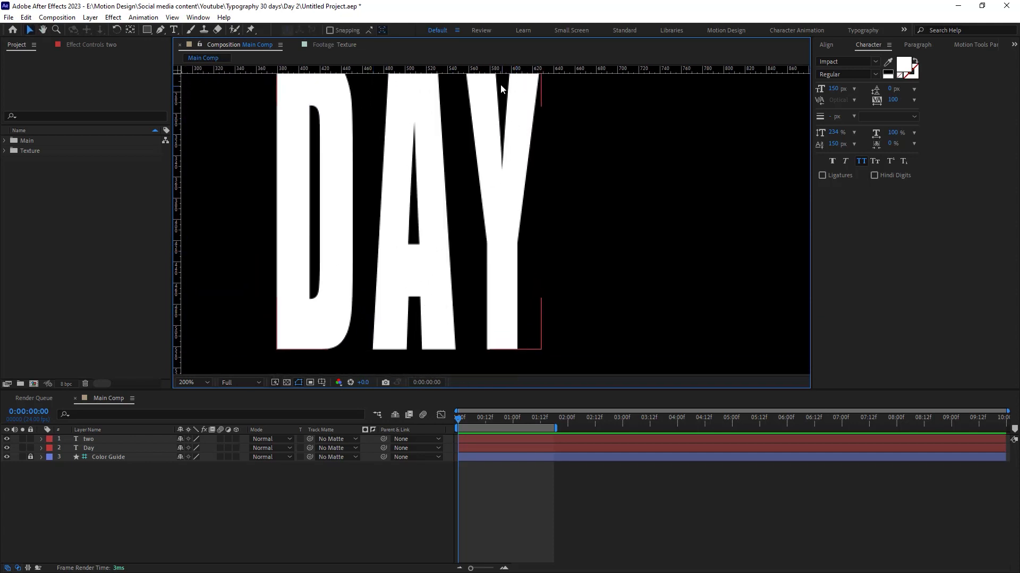
pyautogui.moveTo(495, 72); pyautogui.dragTo(481, 218)
pyautogui.scroll(-3, 481, 218)
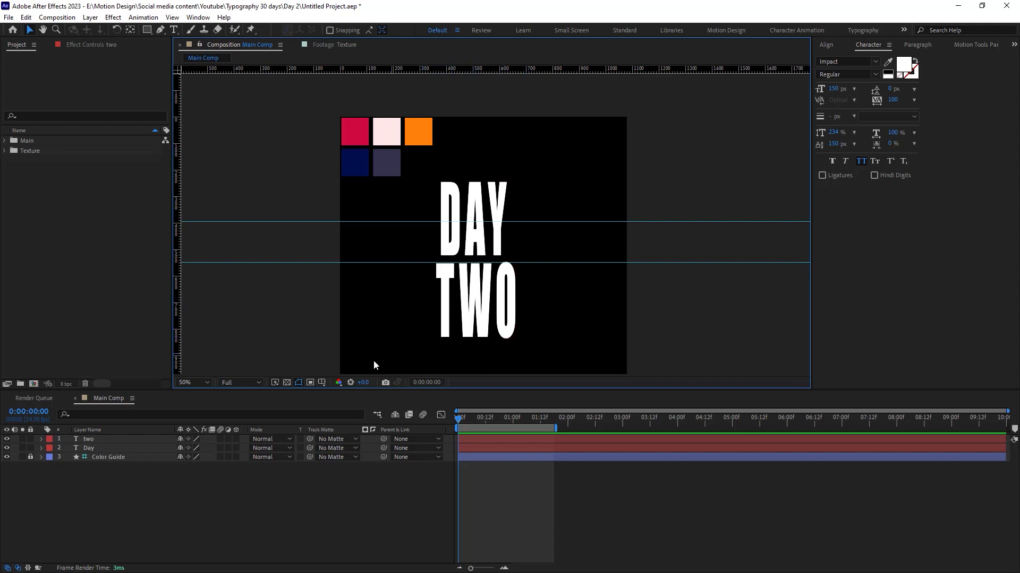
# Step: Create a shape layer from the DAY text layer
pyautogui.click(90, 448)
pyautogui.rightClick(90, 449)
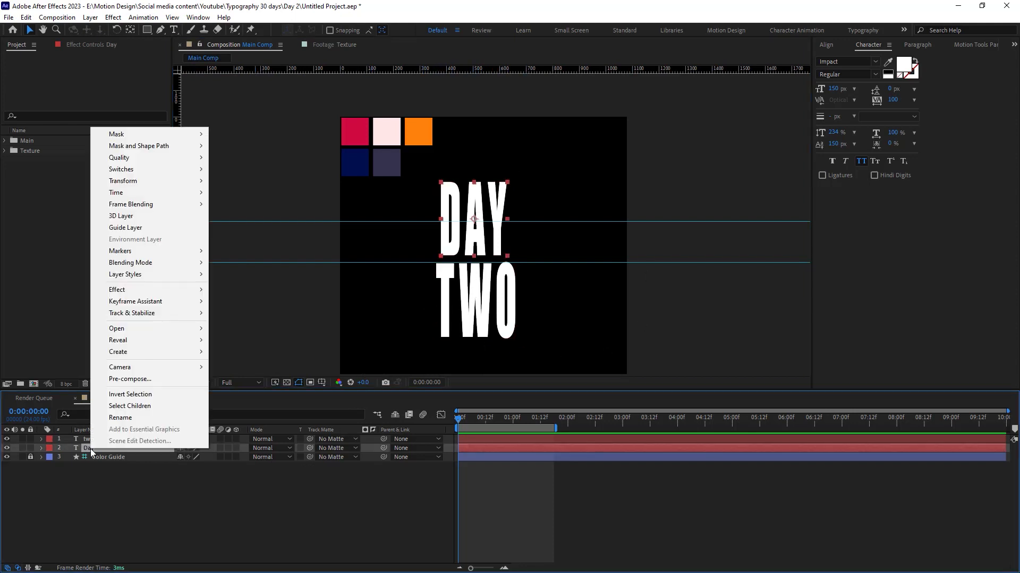
pyautogui.moveTo(161, 367)
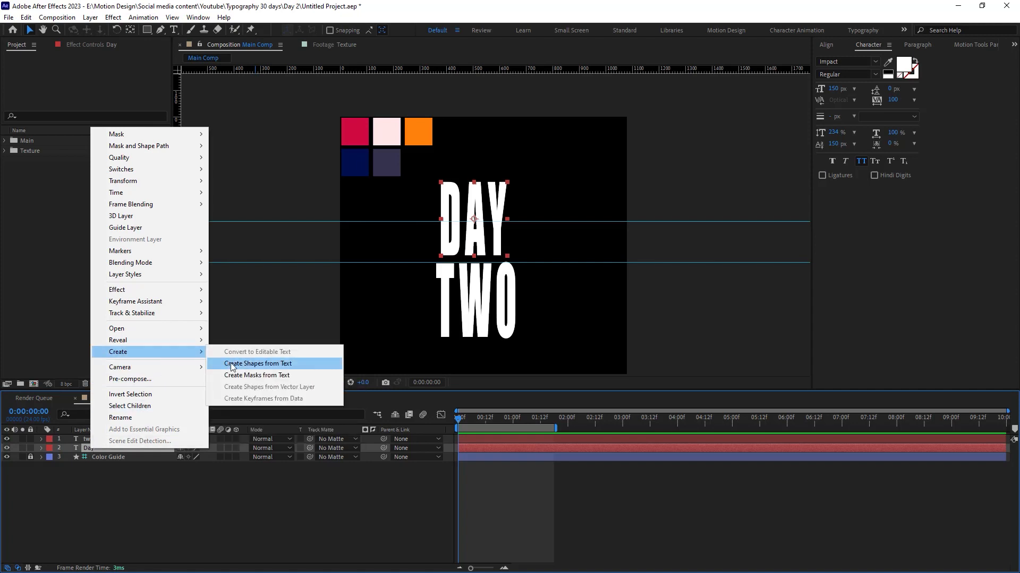
pyautogui.click(266, 364)
# Step: Expand the contents of Day Outlines and filter the timeline by "path" to reveal the letters' path properties
pyautogui.press('.')
pyautogui.press('.')
pyautogui.click(41, 448)
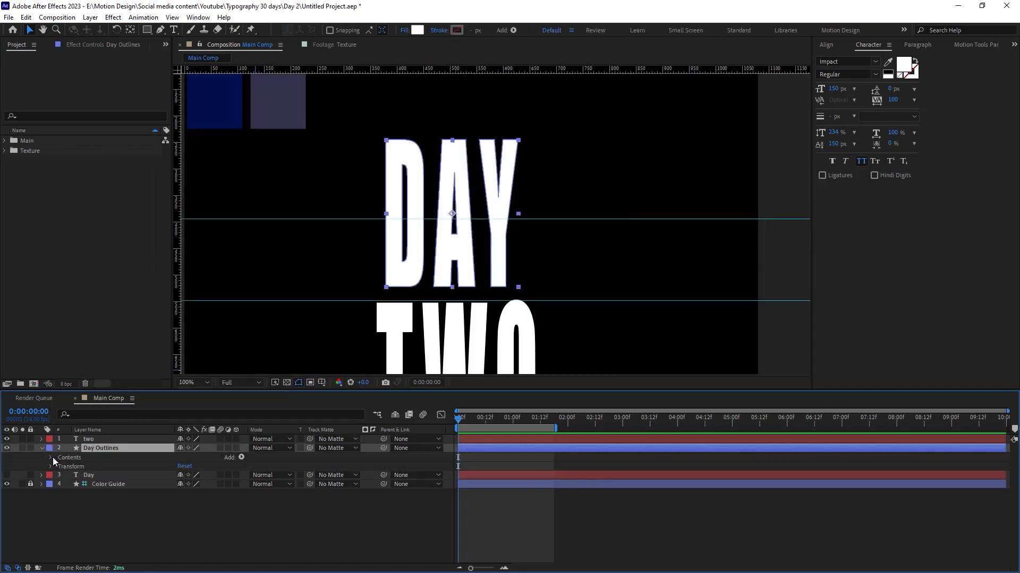
pyautogui.click(51, 458)
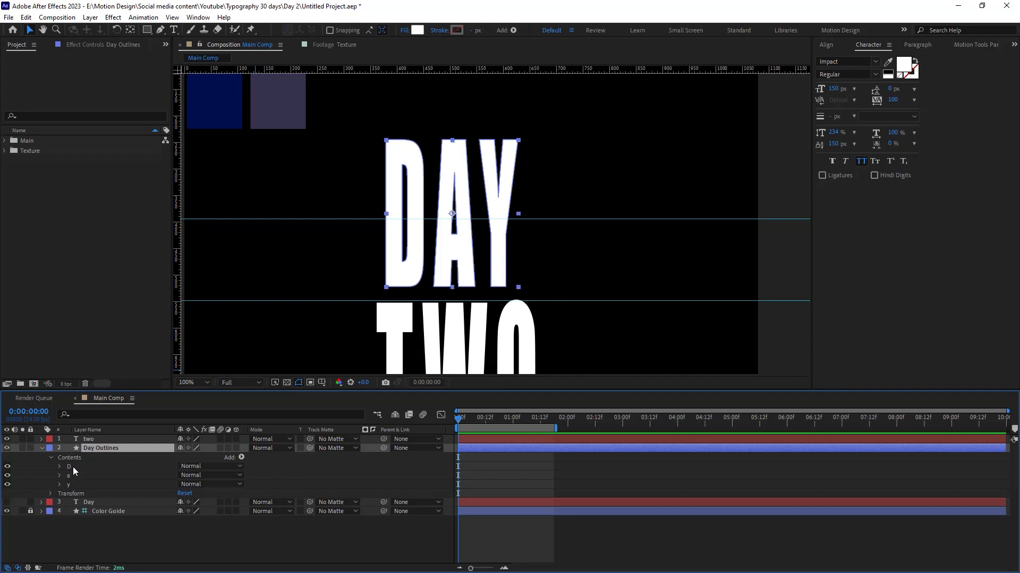
pyautogui.click(68, 468)
pyautogui.click(72, 477)
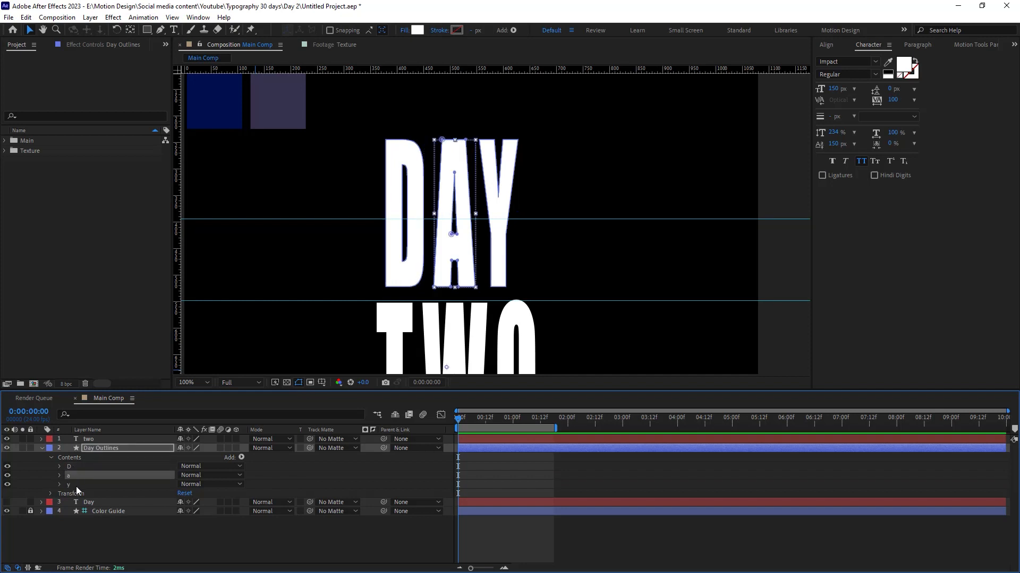
pyautogui.click(75, 485)
pyautogui.click(97, 414)
pyautogui.write('path')
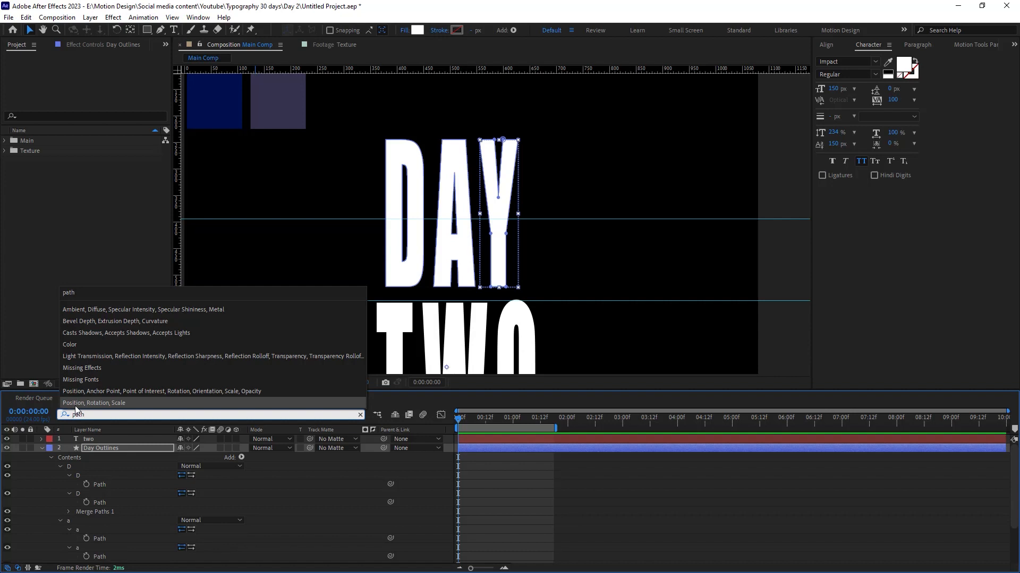
# Step: Enable path keyframes at the first frame for all D, A and Y outlines and show only the keyframed properties
pyautogui.click(87, 487)
pyautogui.click(86, 484)
pyautogui.click(86, 502)
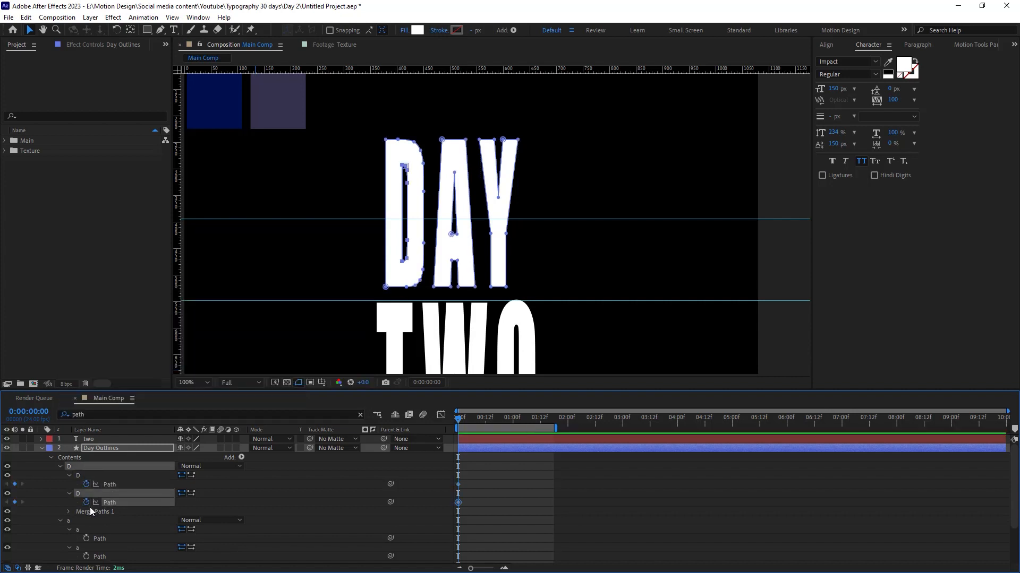
pyautogui.scroll(-1, 90, 508)
pyautogui.click(87, 511)
pyautogui.click(86, 530)
pyautogui.scroll(-1, 101, 530)
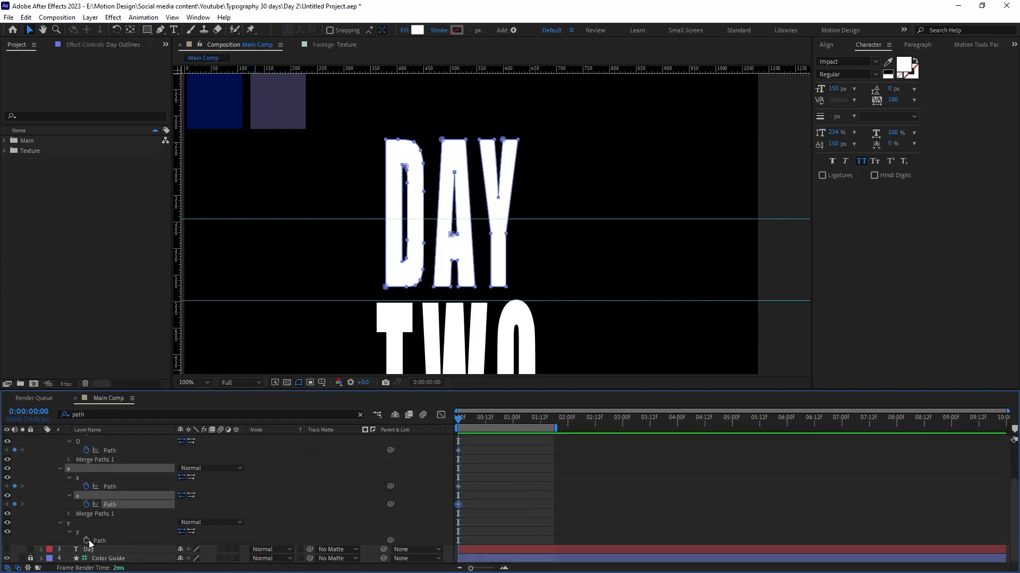
pyautogui.click(86, 541)
pyautogui.scroll(2, 100, 531)
pyautogui.press('u')
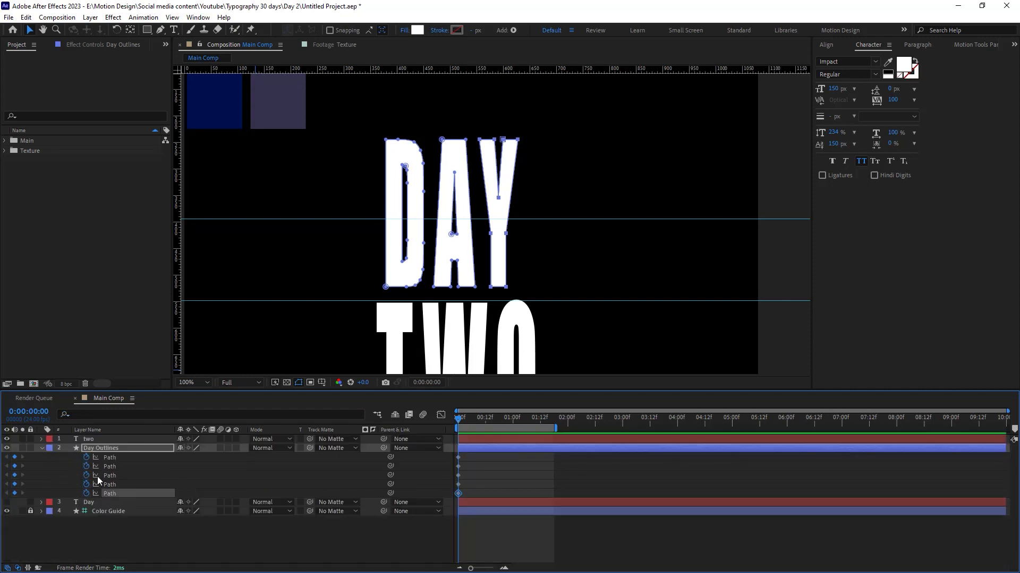
# Step: Add keyframes to all five Day Outlines paths at 0:00:00:17 and 0:00:01:10, returning the playhead to 0:00:00:17
pyautogui.moveTo(461, 419); pyautogui.dragTo(500, 427)
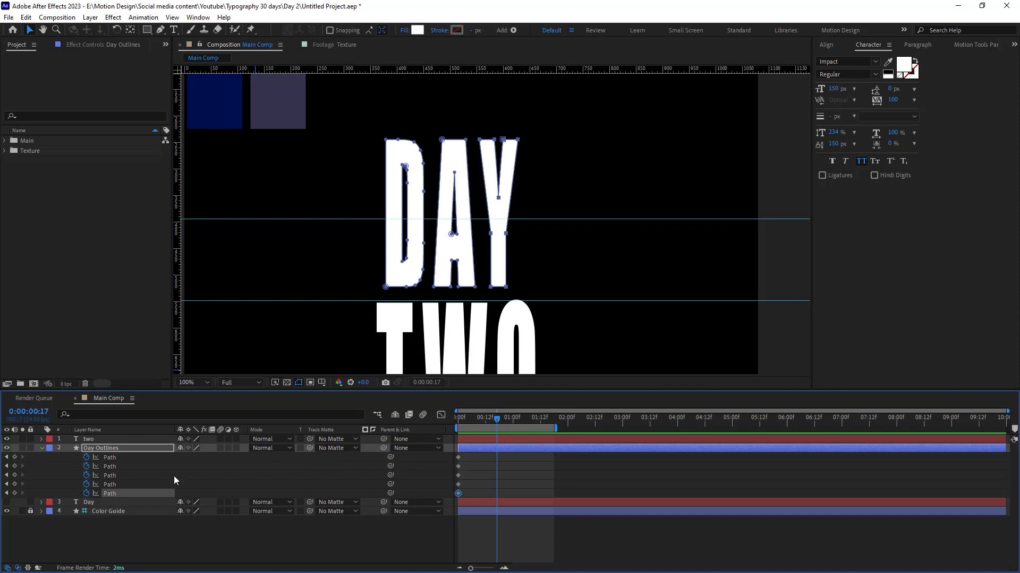
pyautogui.moveTo(14, 458); pyautogui.dragTo(15, 494)
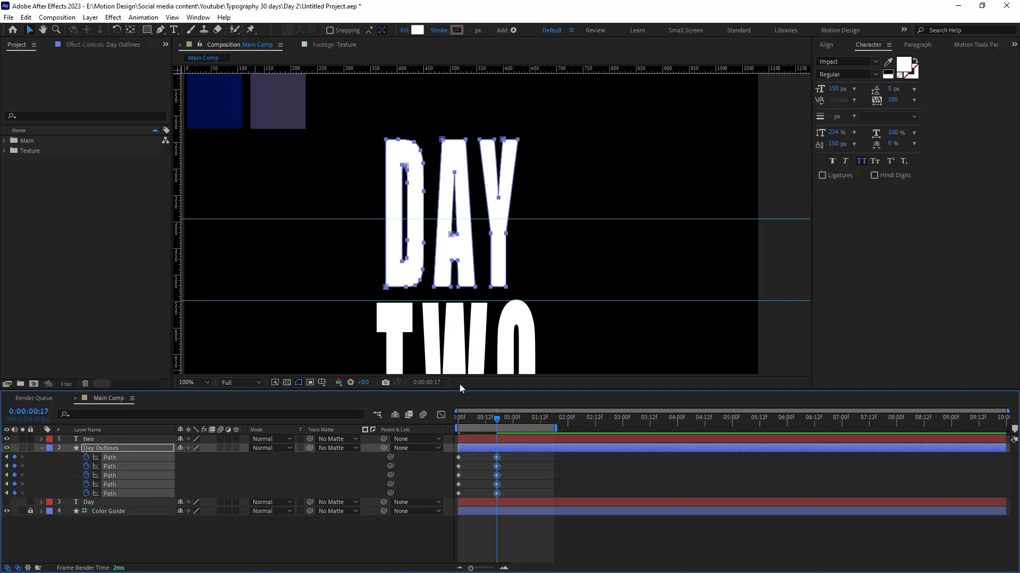
pyautogui.moveTo(498, 423); pyautogui.dragTo(537, 429)
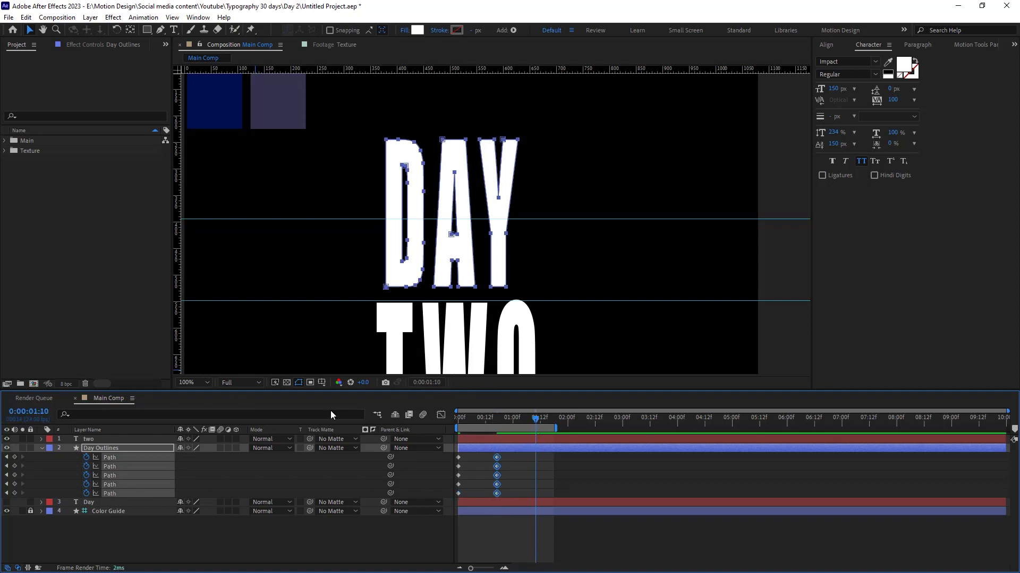
pyautogui.moveTo(14, 458); pyautogui.dragTo(15, 493)
pyautogui.moveTo(537, 422); pyautogui.dragTo(498, 440)
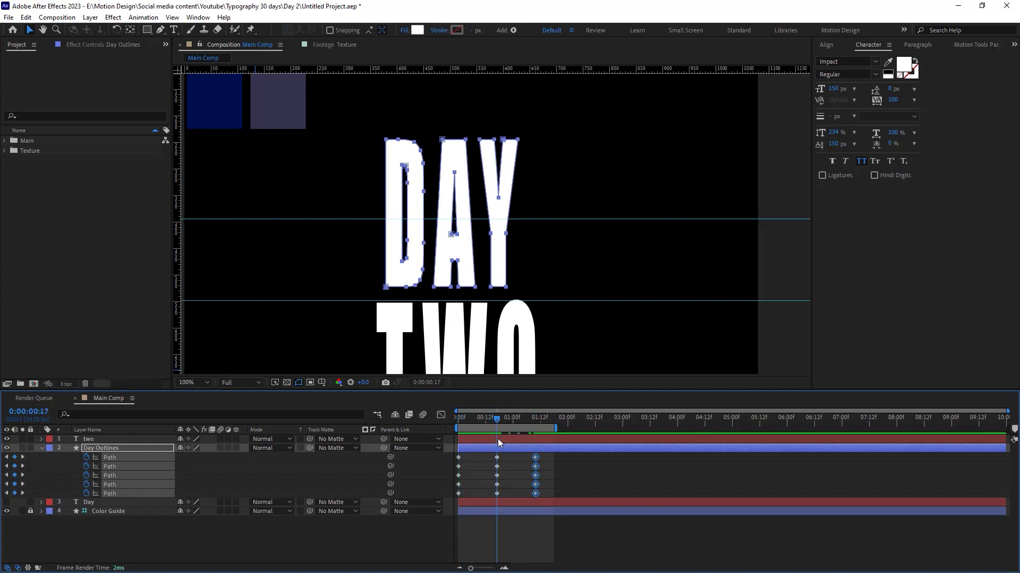
# Step: Try to shorten the D's outer path from its lower edge at 0:00:00:17 with free transform
pyautogui.click(499, 456)
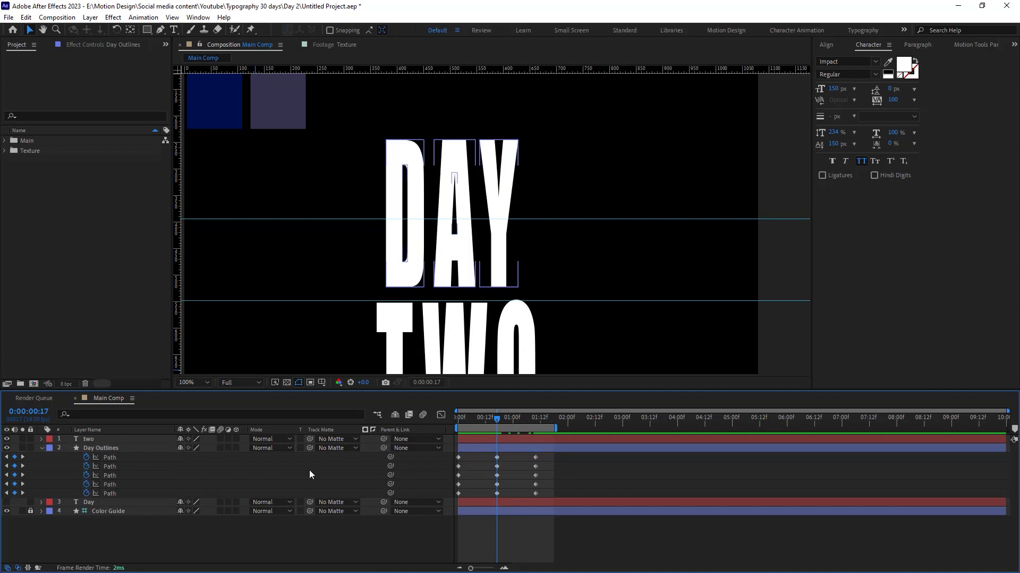
pyautogui.click(141, 466)
pyautogui.click(497, 457)
pyautogui.hotkey('ctrl', 't')
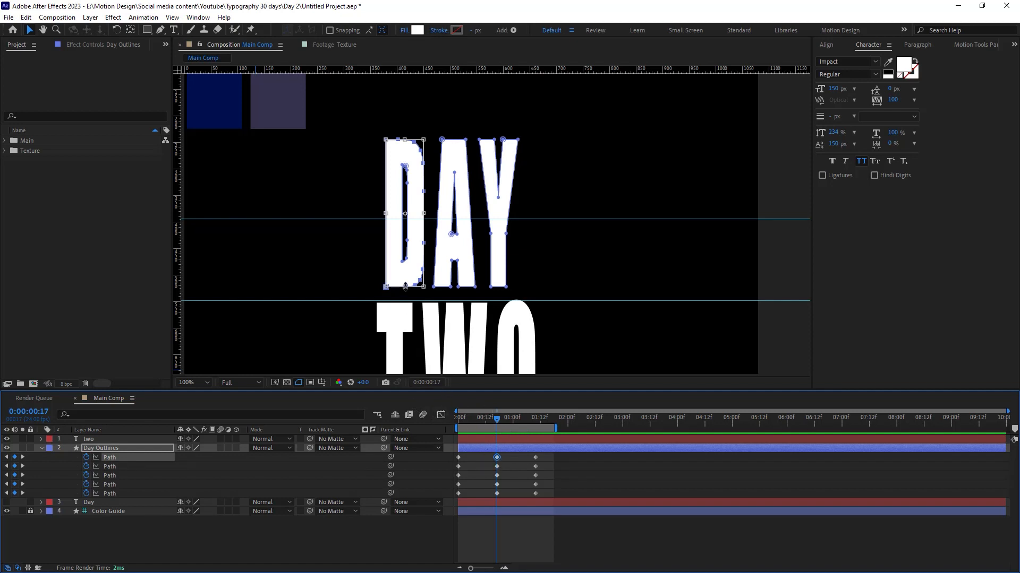
pyautogui.moveTo(405, 286); pyautogui.dragTo(409, 246)
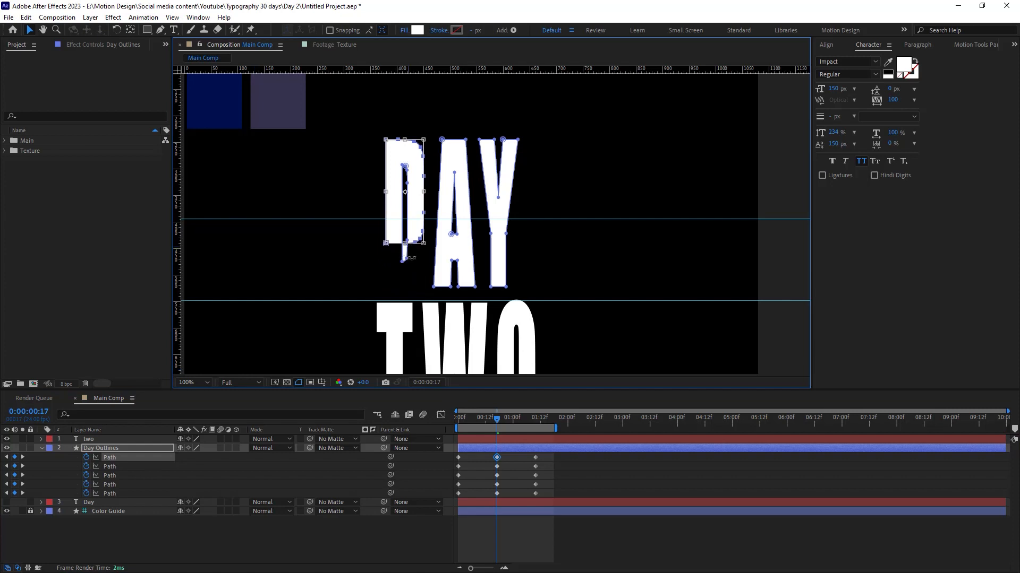
pyautogui.hotkey('ctrl', 'z')
# Step: Shorten the D's outer and inner paths together at 0:00:00:17 with free transform, raising the lower edge to the upper guide
pyautogui.click(504, 455)
pyautogui.click(497, 467)
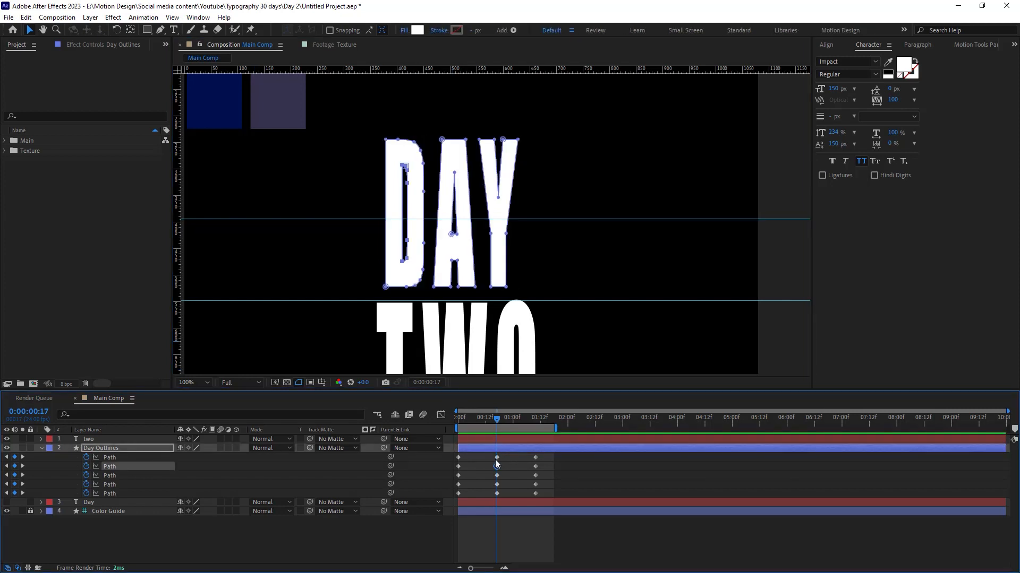
pyautogui.click(498, 457)
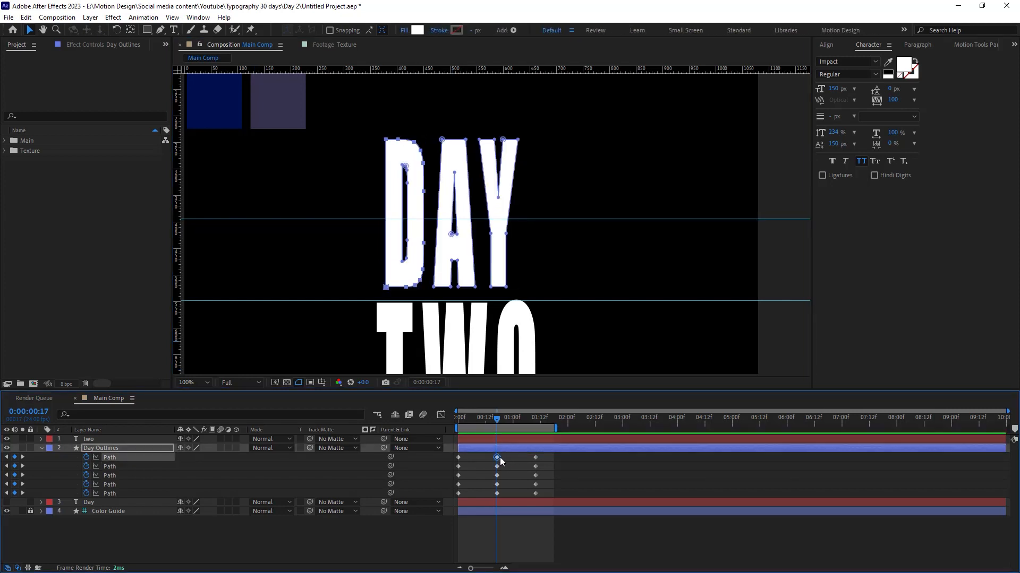
pyautogui.keyDown('shift'); pyautogui.click(496, 466); pyautogui.keyUp('shift')
pyautogui.hotkey('ctrl', 't')
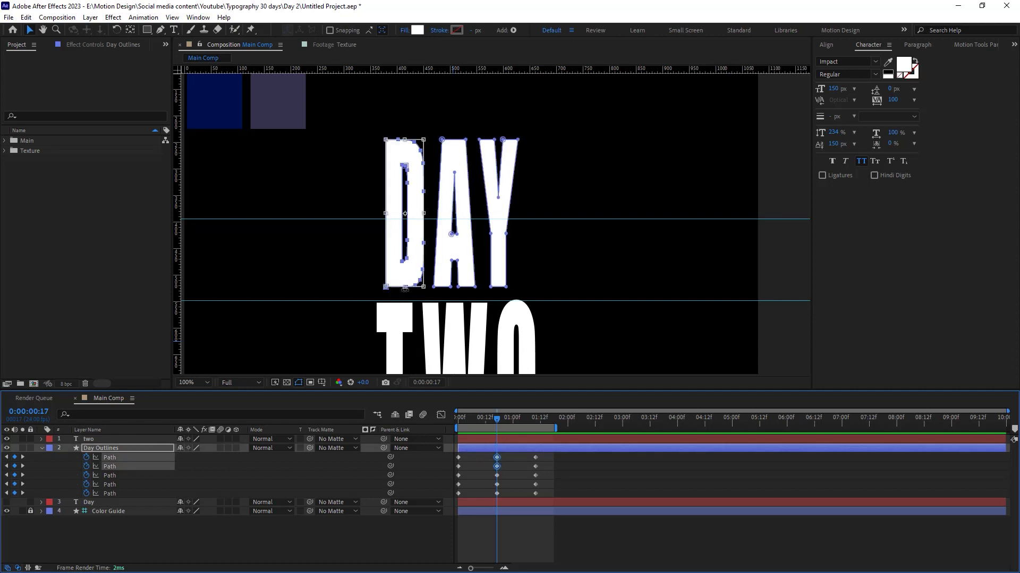
pyautogui.moveTo(405, 288); pyautogui.dragTo(415, 226)
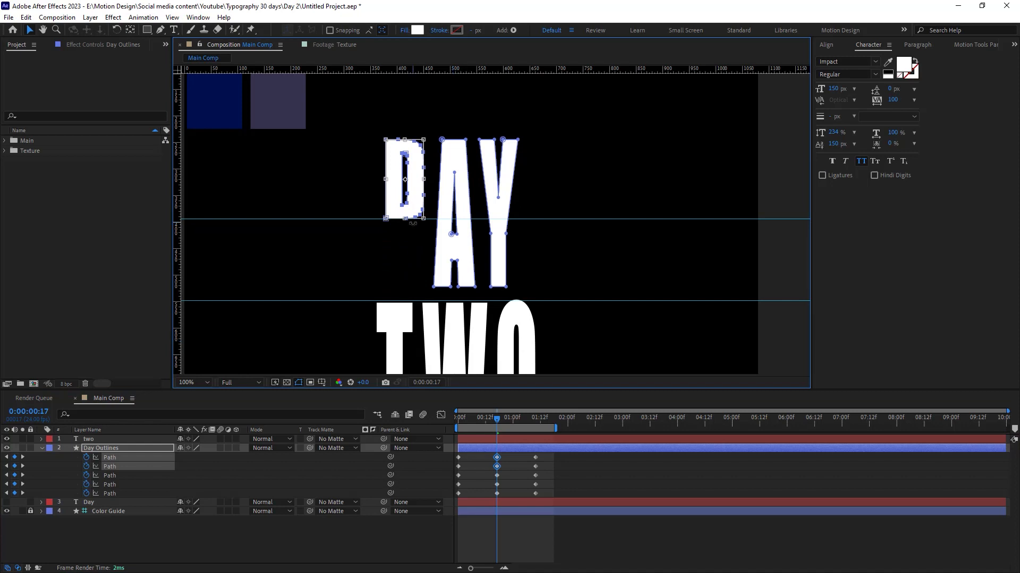
pyautogui.click(510, 470)
pyautogui.click(492, 431)
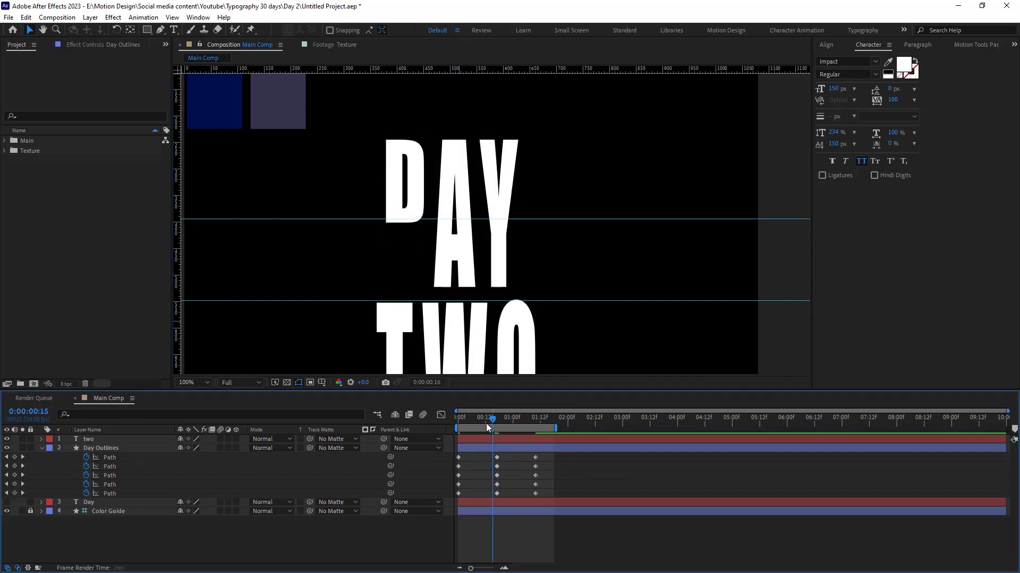
# Step: Shorten both of the A's paths at 0:00:00:17 with free transform so its lower edge meets the upper guide
pyautogui.moveTo(485, 423); pyautogui.dragTo(496, 455)
pyautogui.click(497, 474)
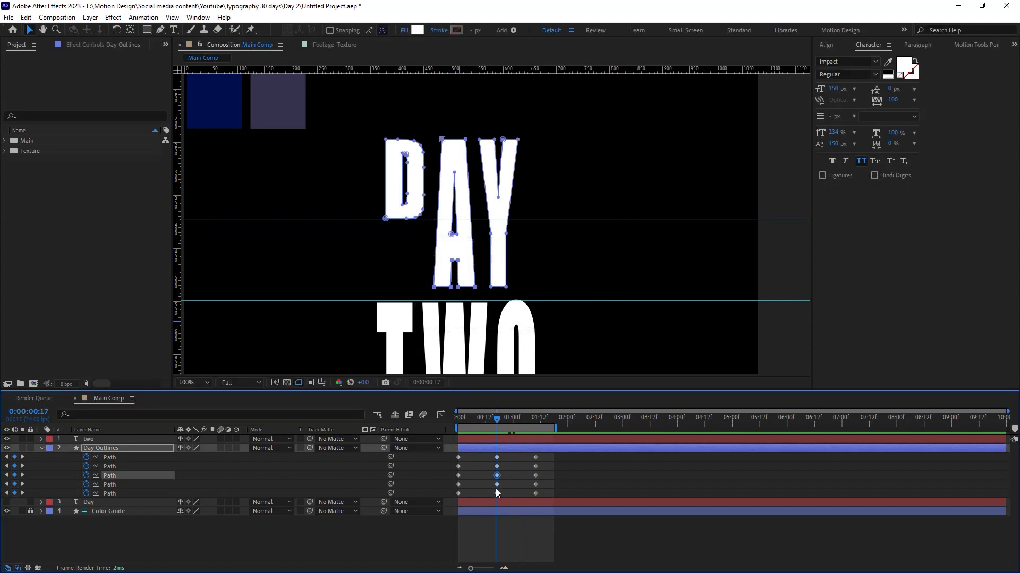
pyautogui.click(496, 484)
pyautogui.click(502, 479)
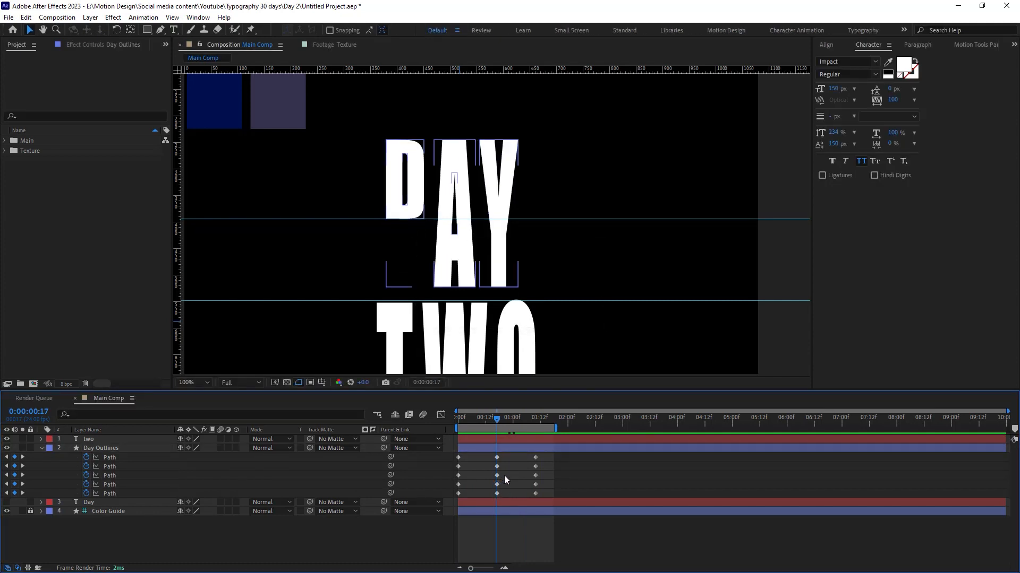
pyautogui.moveTo(504, 476); pyautogui.dragTo(466, 484)
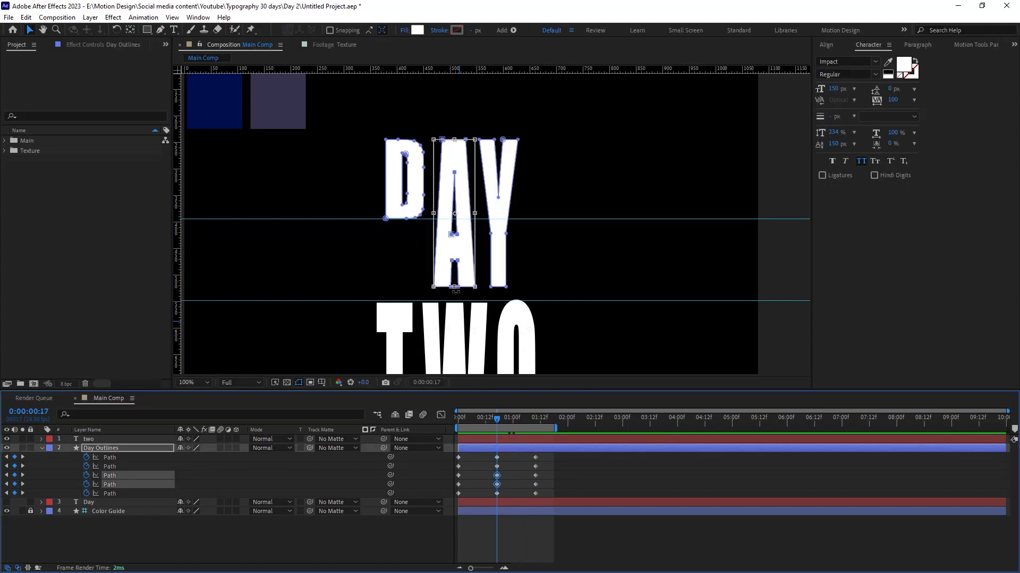
pyautogui.moveTo(454, 288); pyautogui.dragTo(457, 229)
# Step: Shorten the Y's path at 0:00:00:17 with free transform so its lower edge meets the upper guide
pyautogui.click(505, 489)
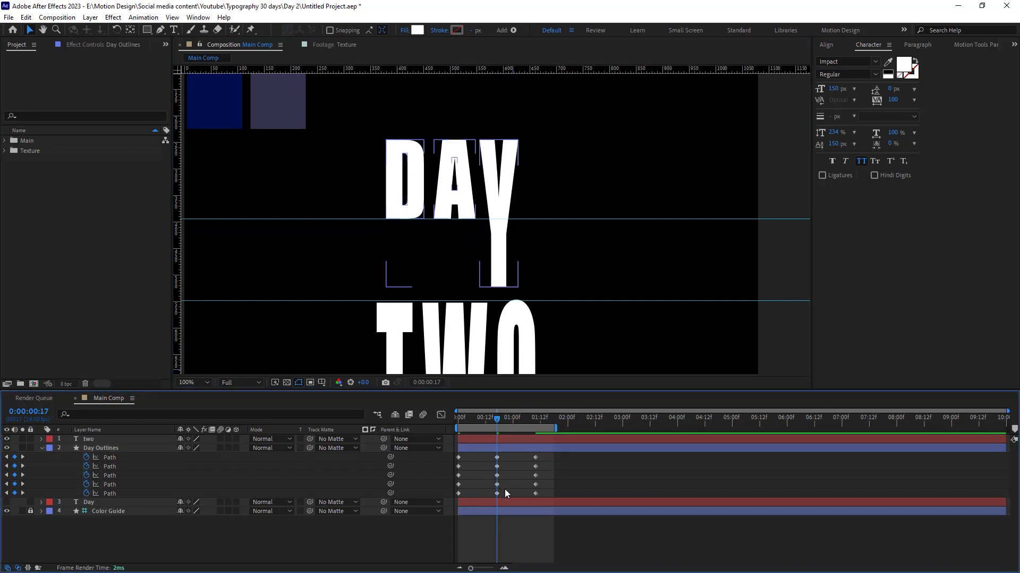
pyautogui.click(497, 494)
pyautogui.moveTo(498, 287); pyautogui.dragTo(498, 218)
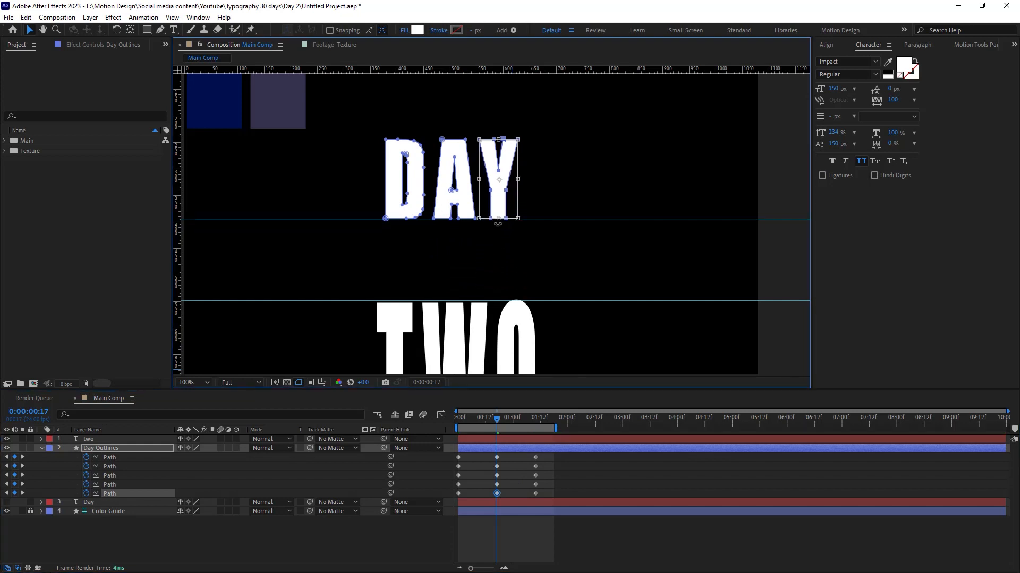
pyautogui.click(382, 555)
# Step: Preview the DAY height animation from the first frame
pyautogui.moveTo(499, 419); pyautogui.dragTo(427, 435)
pyautogui.press('space')
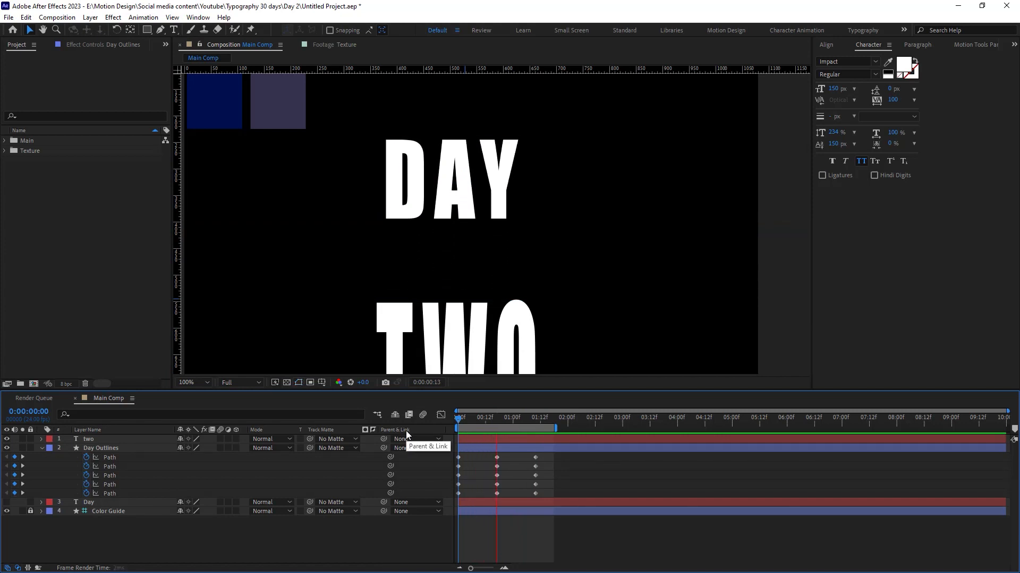
pyautogui.press('space')
pyautogui.press('space')
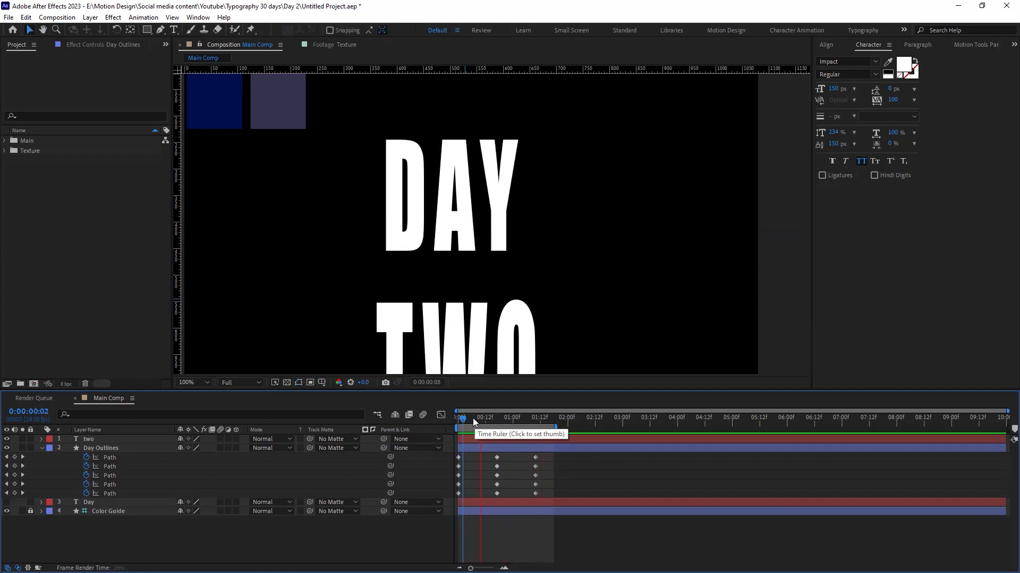
pyautogui.press('space')
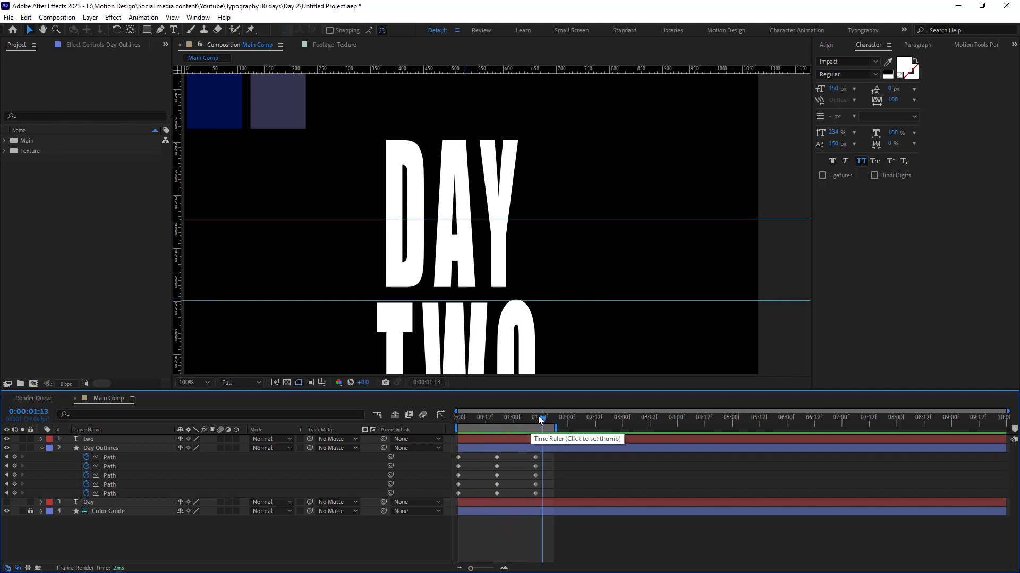
# Step: Reshape the speed graph of the D's outer path by lengthening the keyframes' influence handles, with the first keyframe's influence at 100%
pyautogui.moveTo(539, 417); pyautogui.dragTo(453, 425)
pyautogui.click(109, 457)
pyautogui.hotkey('shift', 'F3')
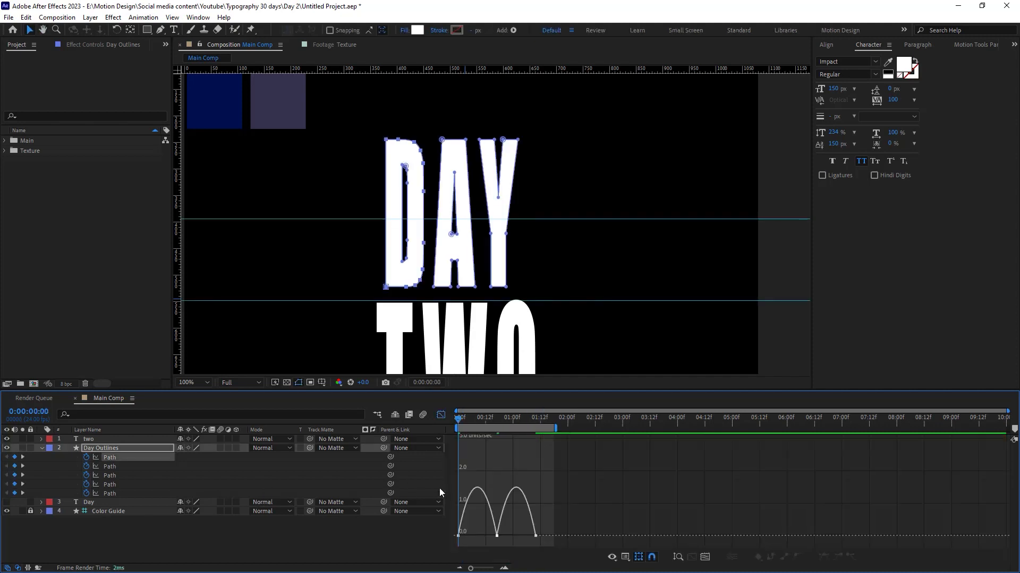
pyautogui.click(692, 557)
pyautogui.moveTo(504, 539); pyautogui.dragTo(595, 544)
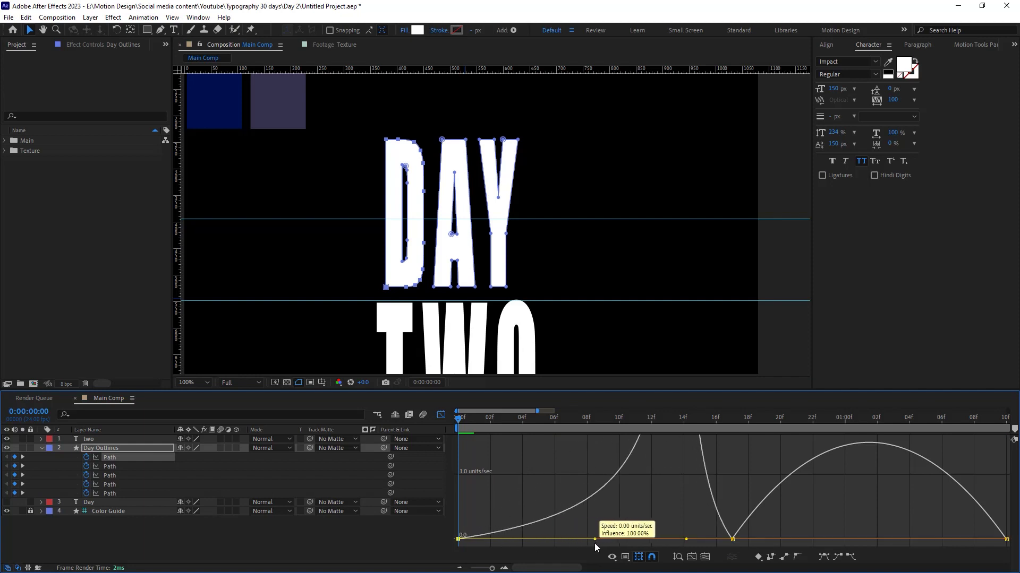
pyautogui.moveTo(686, 540); pyautogui.dragTo(594, 546)
pyautogui.moveTo(777, 540); pyautogui.dragTo(869, 543)
pyautogui.moveTo(960, 539); pyautogui.dragTo(903, 547)
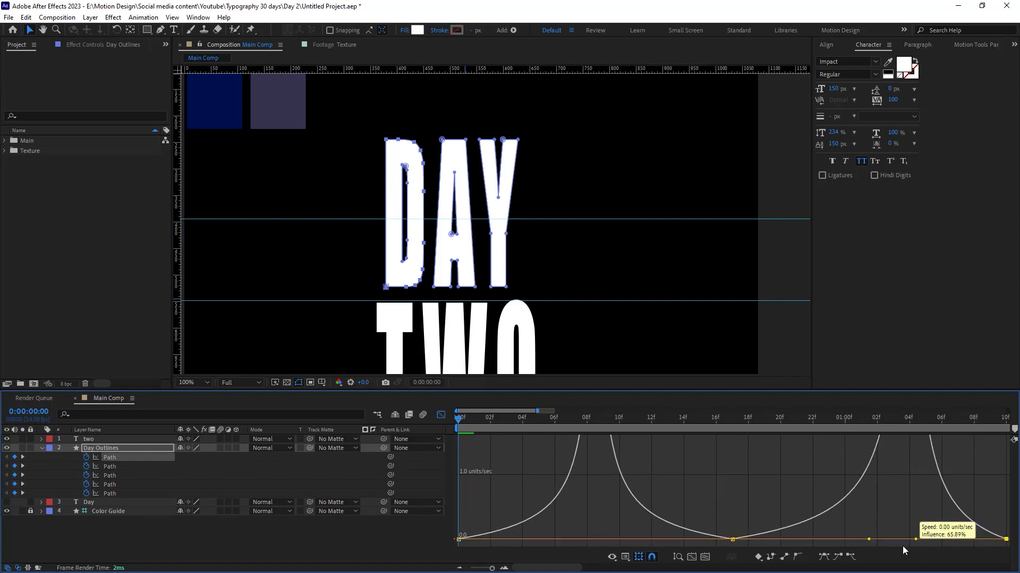
pyautogui.hotkey('shift', 'F3')
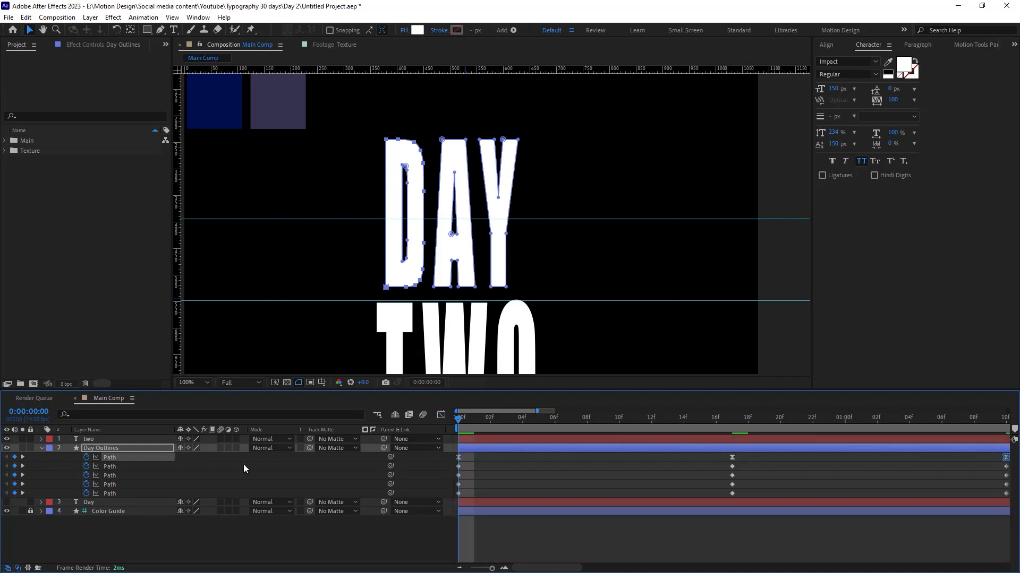
# Step: Copy the easing of the D's outer path with Motion Tools and apply it to the other four Day Outlines paths
pyautogui.click(149, 493)
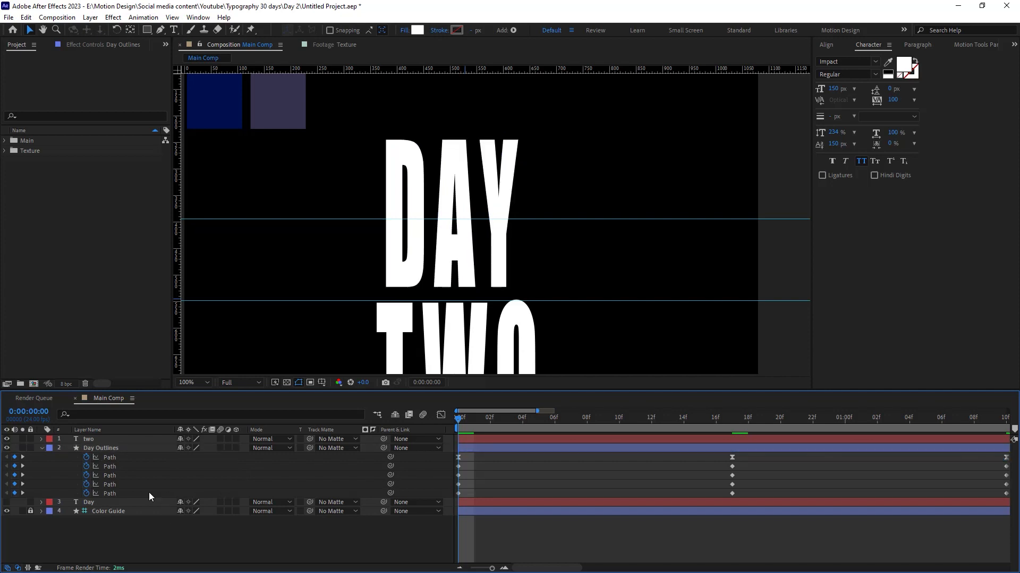
pyautogui.click(116, 456)
pyautogui.click(963, 47)
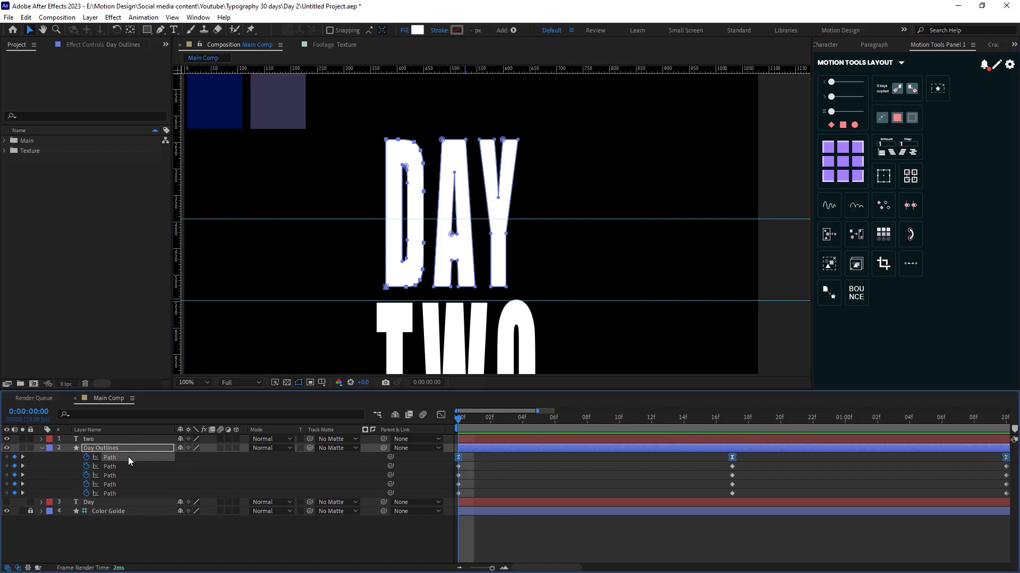
pyautogui.click(102, 468)
pyautogui.keyDown('ctrl'); pyautogui.click(118, 495); pyautogui.keyUp('ctrl')
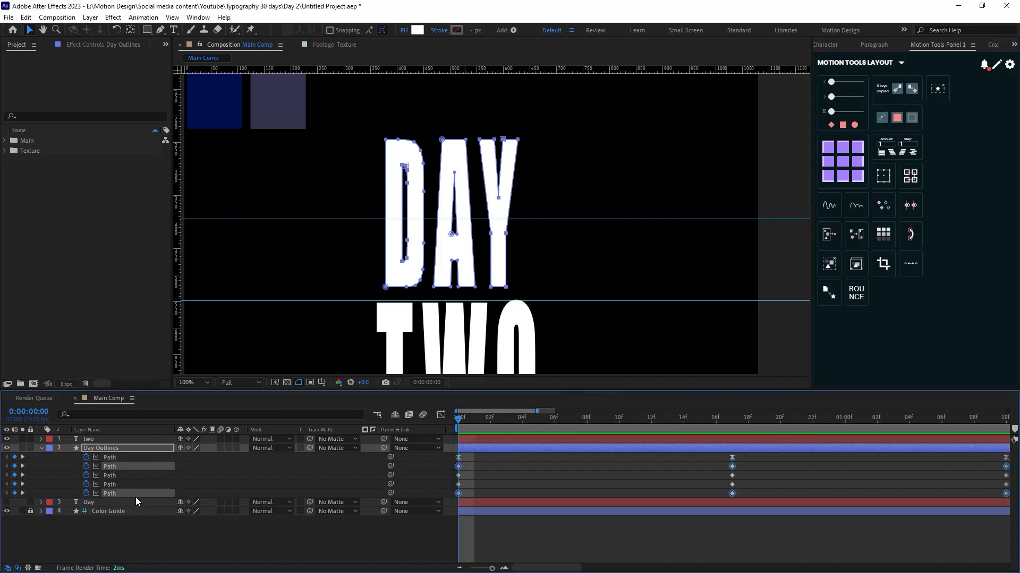
pyautogui.keyDown('ctrl'); pyautogui.click(128, 475); pyautogui.keyUp('ctrl')
pyautogui.keyDown('ctrl'); pyautogui.click(127, 485); pyautogui.keyUp('ctrl')
pyautogui.click(896, 88)
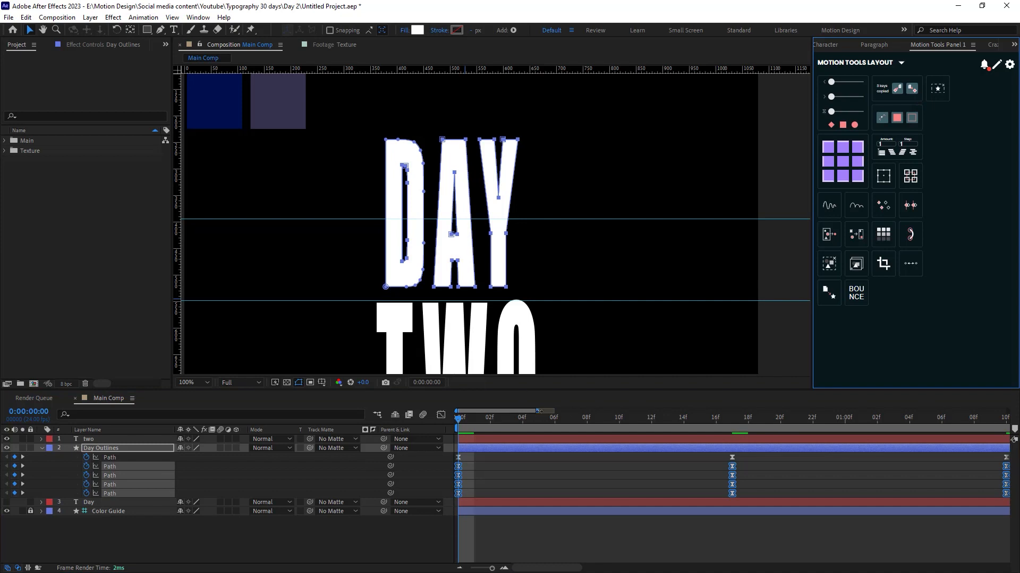
# Step: Preview the eased DAY animation with the whole work area in view on the timeline
pyautogui.moveTo(539, 411); pyautogui.dragTo(688, 411)
pyautogui.press('space')
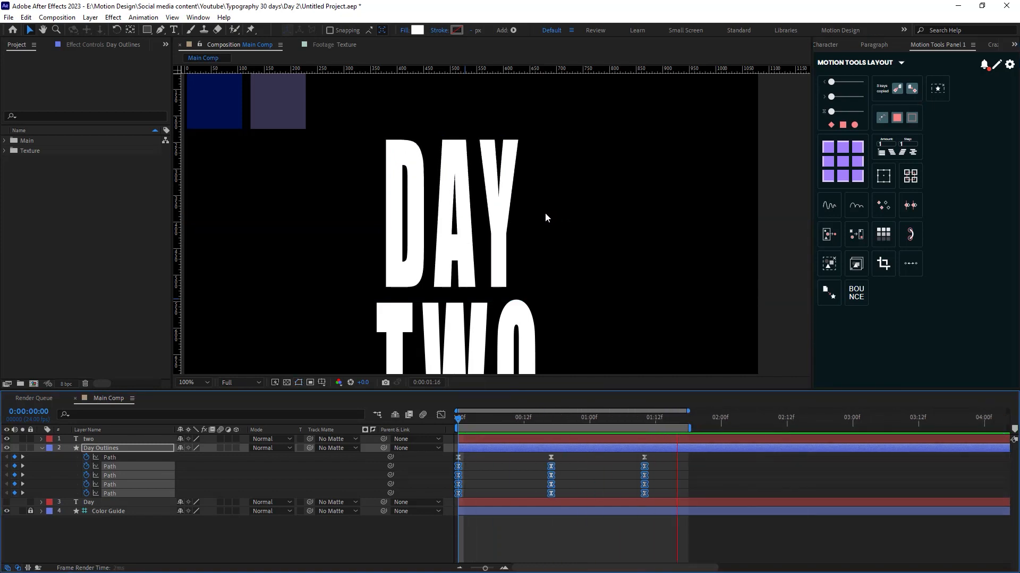
pyautogui.press('space')
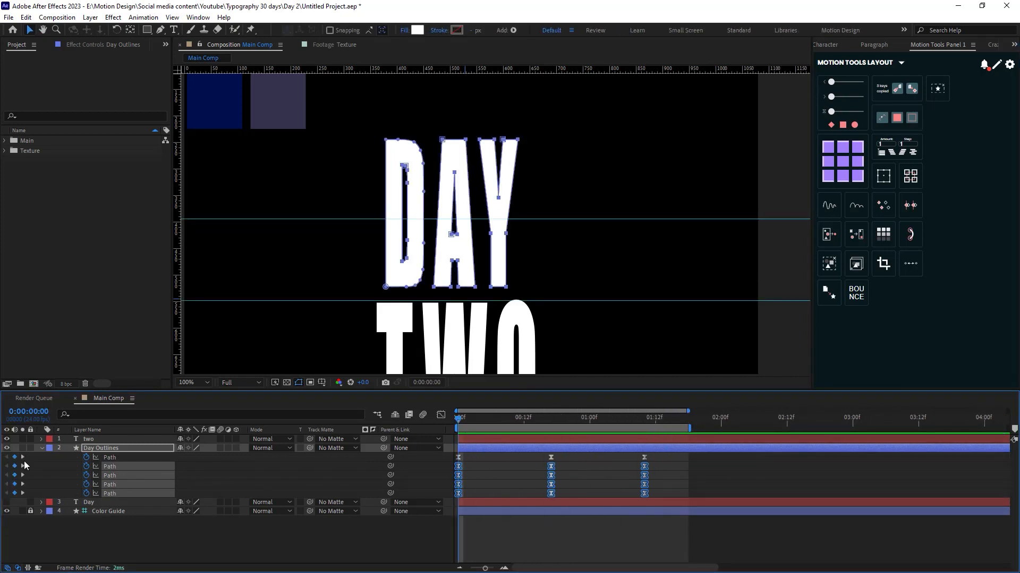
# Step: Collapse the Day Outlines keyframes and create shape outlines from the two text layer
pyautogui.press('u')
pyautogui.moveTo(419, 314); pyautogui.dragTo(423, 209)
pyautogui.rightClick(104, 441)
pyautogui.moveTo(205, 346)
pyautogui.click(255, 354)
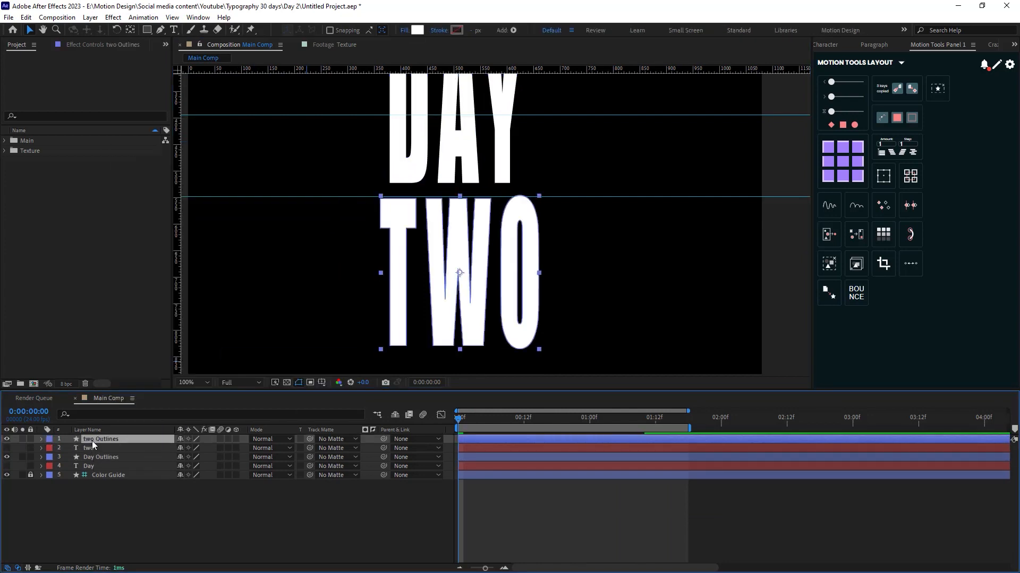
# Step: Add keyframes to all four two Outlines paths at the first frame with Crazy Shapes, and repeat them at 0:00:00:17 and 0:00:01:10
pyautogui.click(991, 45)
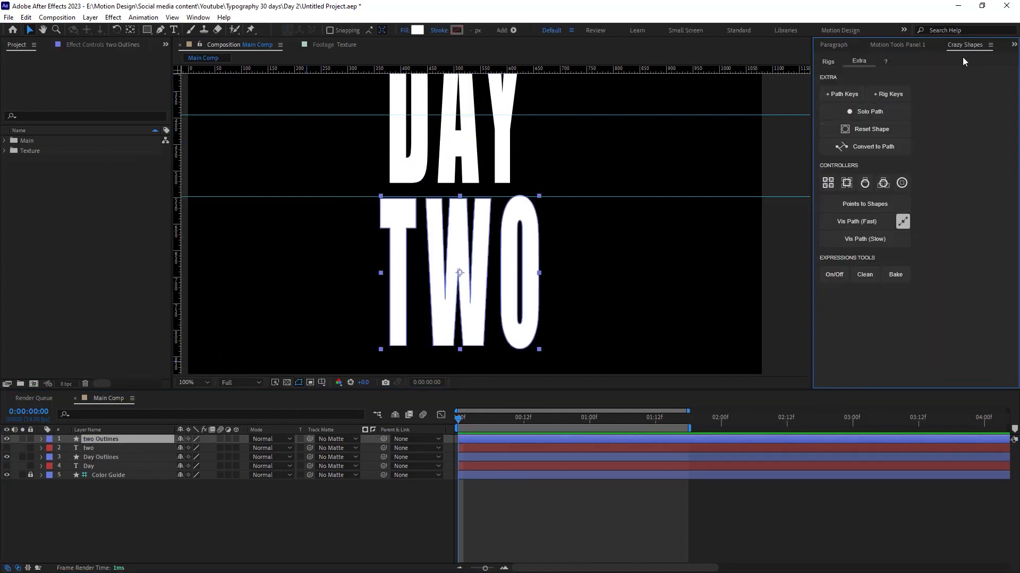
pyautogui.click(843, 94)
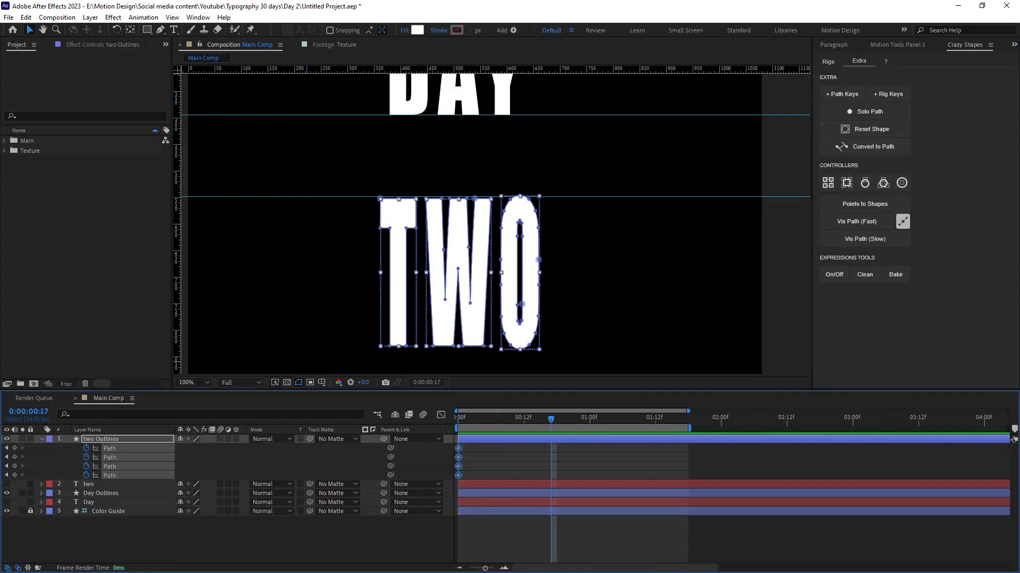
pyautogui.moveTo(606, 420); pyautogui.dragTo(552, 447)
pyautogui.hotkey('ctrl', 'v')
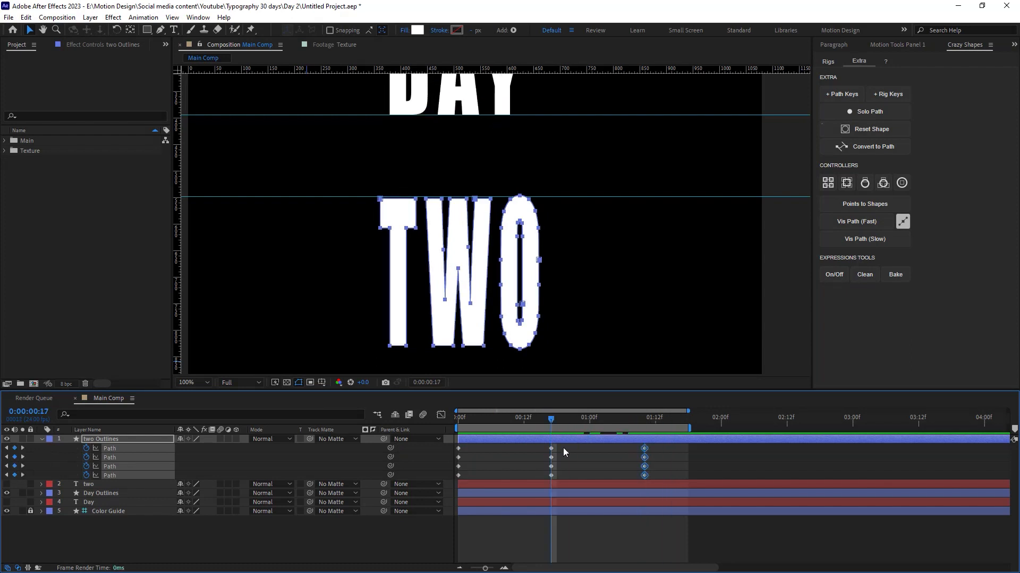
# Step: Place an additional horizontal guide just below the shortened DAY
pyautogui.press('F2')
pyautogui.moveTo(473, 194); pyautogui.dragTo(493, 262)
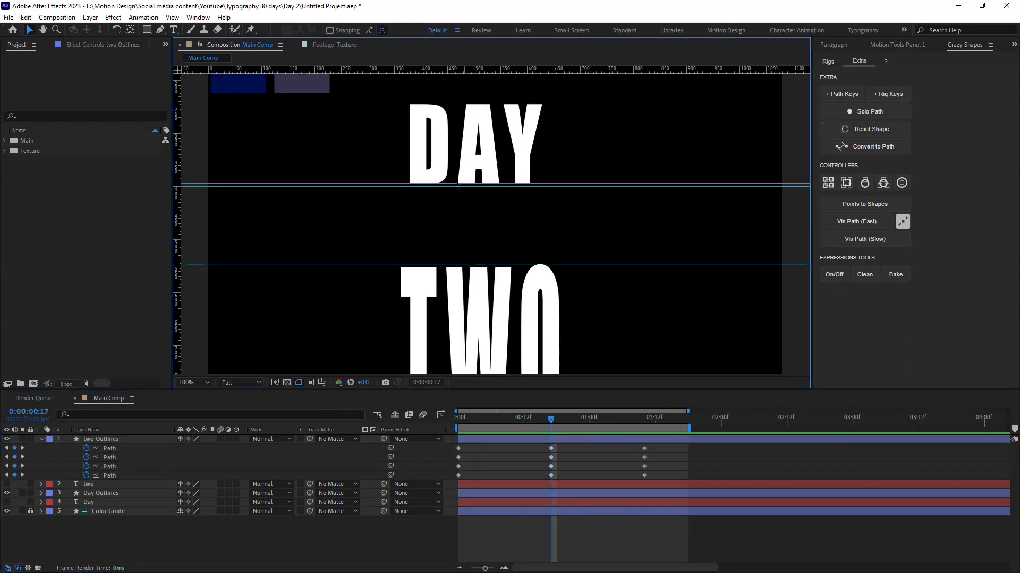
pyautogui.scroll(2, 464, 209)
pyautogui.moveTo(372, 148); pyautogui.dragTo(371, 145)
pyautogui.click(423, 281)
# Step: Stretch the T's path upward at 0:00:00:17 with free transform so its top edge meets the guides below DAY
pyautogui.click(551, 448)
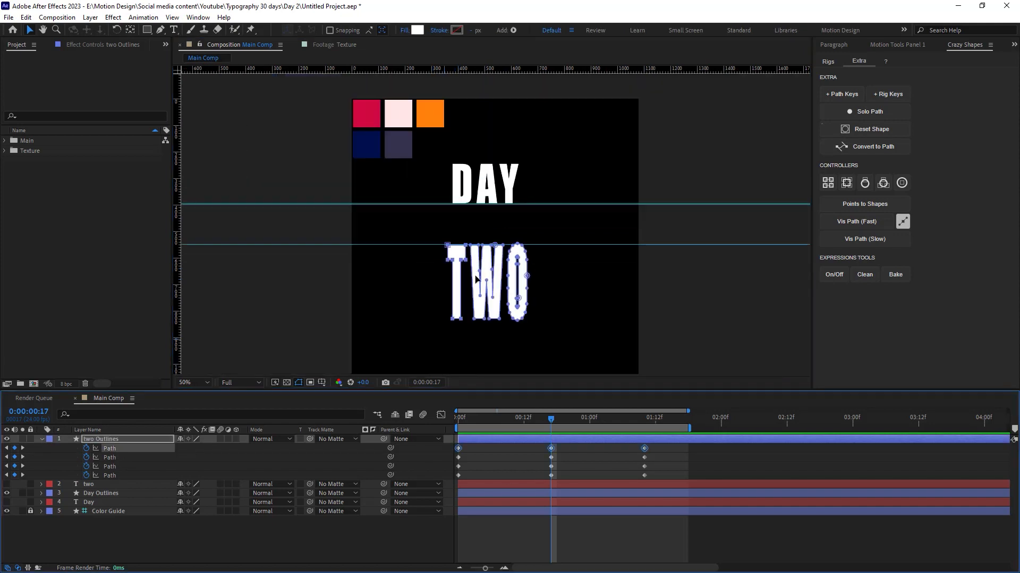
pyautogui.press('.')
pyautogui.press('F2')
pyautogui.click(551, 457)
pyautogui.click(551, 466)
pyautogui.click(551, 448)
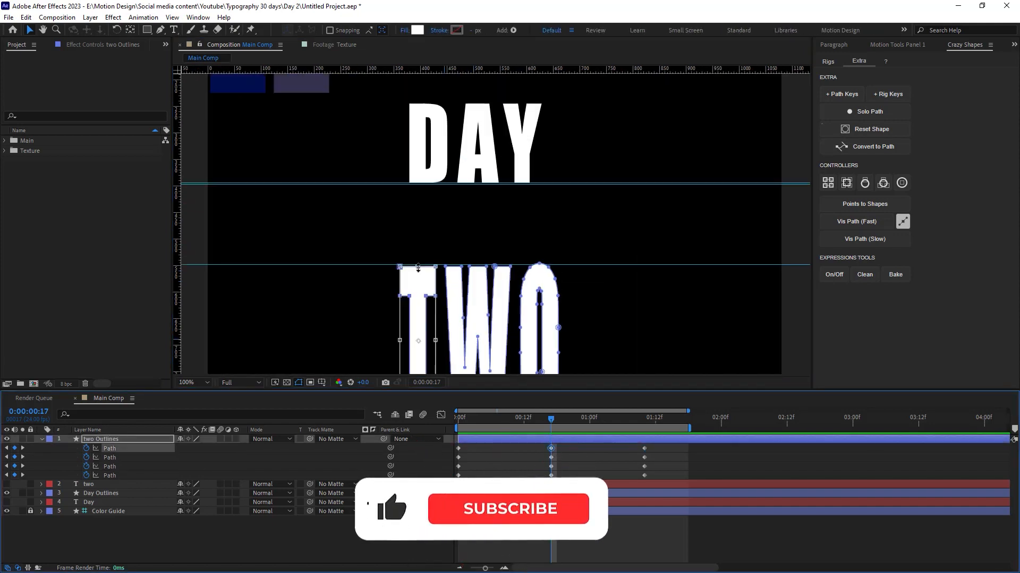
pyautogui.moveTo(435, 267); pyautogui.dragTo(435, 185)
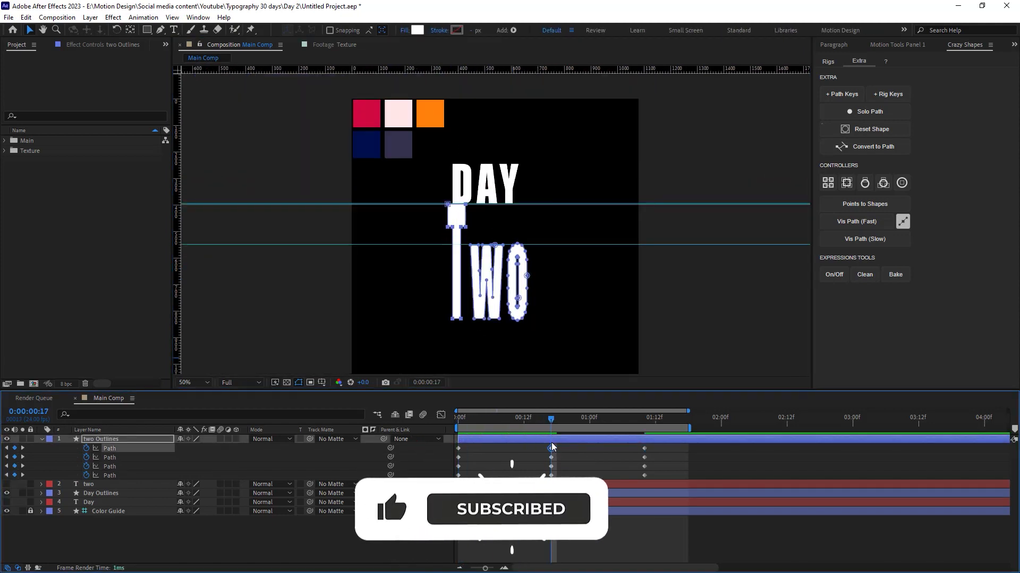
# Step: Stretch the W's path and both O paths upward at 0:00:00:17 to the guides below DAY
pyautogui.click(551, 457)
pyautogui.press('.')
pyautogui.click(551, 466)
pyautogui.keyDown('shift'); pyautogui.click(550, 475); pyautogui.keyUp('shift')
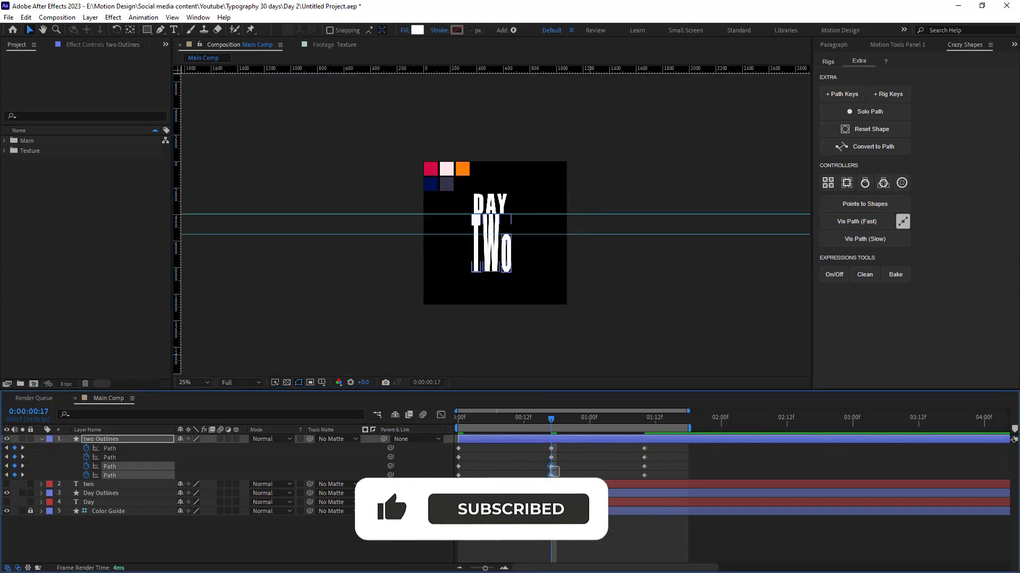
pyautogui.press('.')
pyautogui.moveTo(538, 263); pyautogui.dragTo(538, 184)
# Step: Apply the copied easing to all two Outlines path keyframes with Motion Tools and preview the animation from the first frame
pyautogui.click(896, 45)
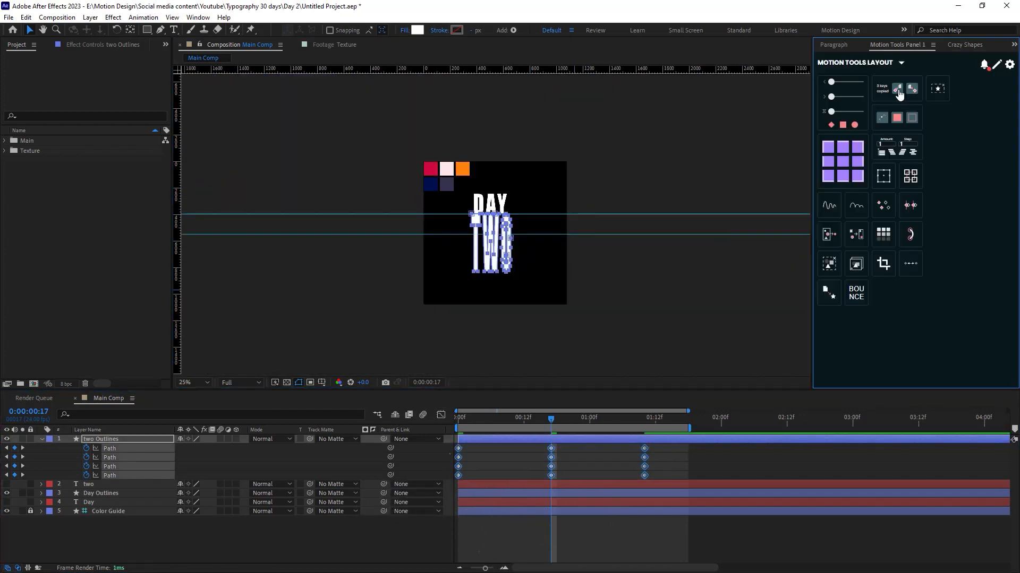
pyautogui.click(909, 92)
pyautogui.moveTo(499, 419); pyautogui.dragTo(452, 437)
pyautogui.press('space')
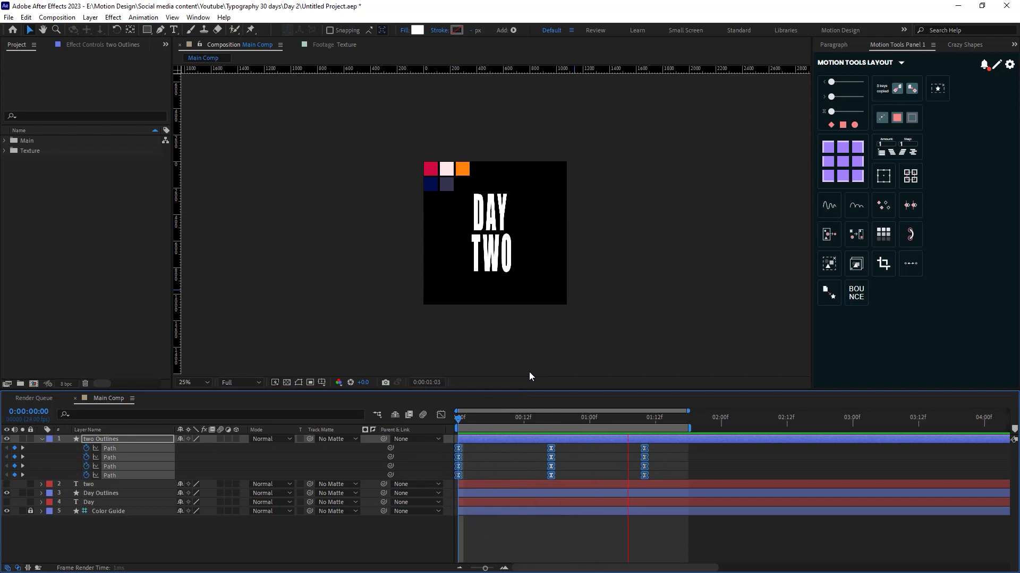
pyautogui.press('space')
pyautogui.press('Home')
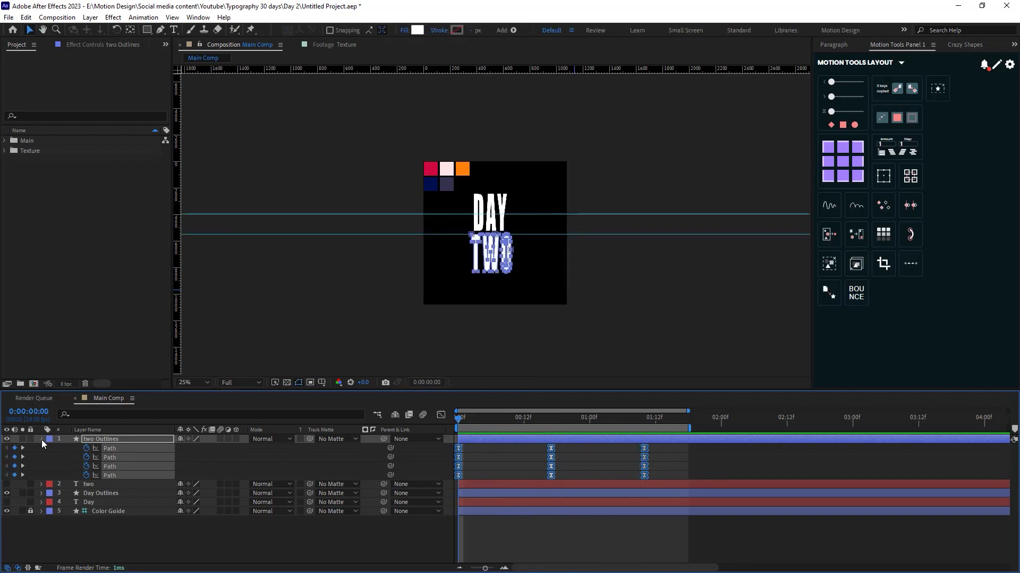
# Step: Collapse the two Outlines layer and delete the original text layers two and Day
pyautogui.click(41, 439)
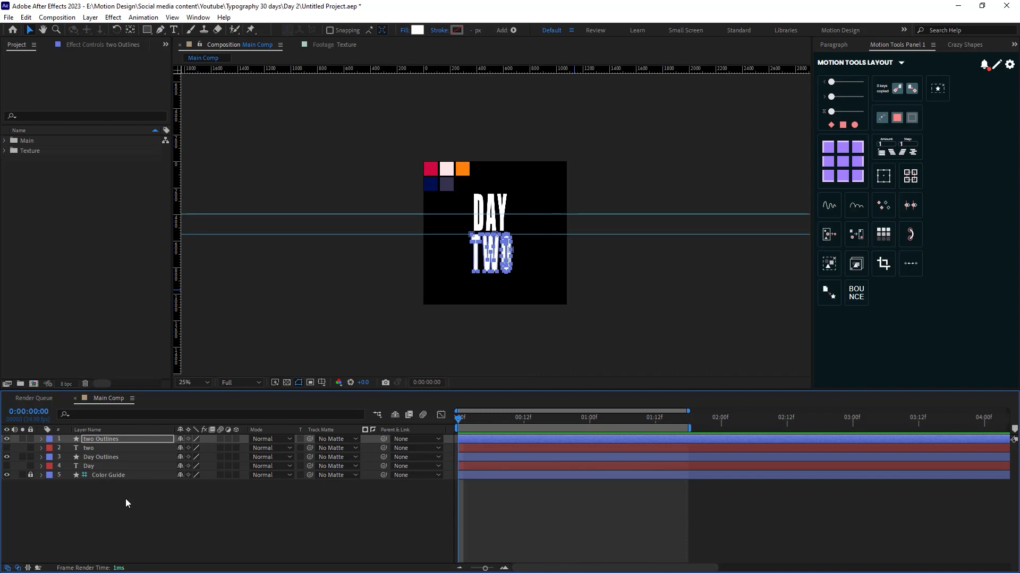
pyautogui.click(126, 500)
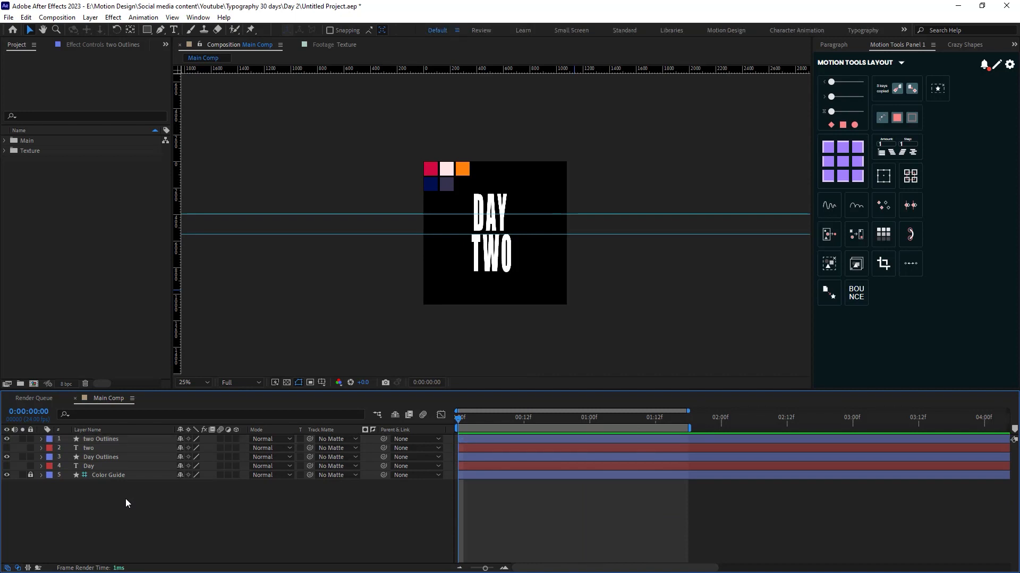
pyautogui.click(97, 449)
pyautogui.keyDown('ctrl'); pyautogui.click(97, 466); pyautogui.keyUp('ctrl')
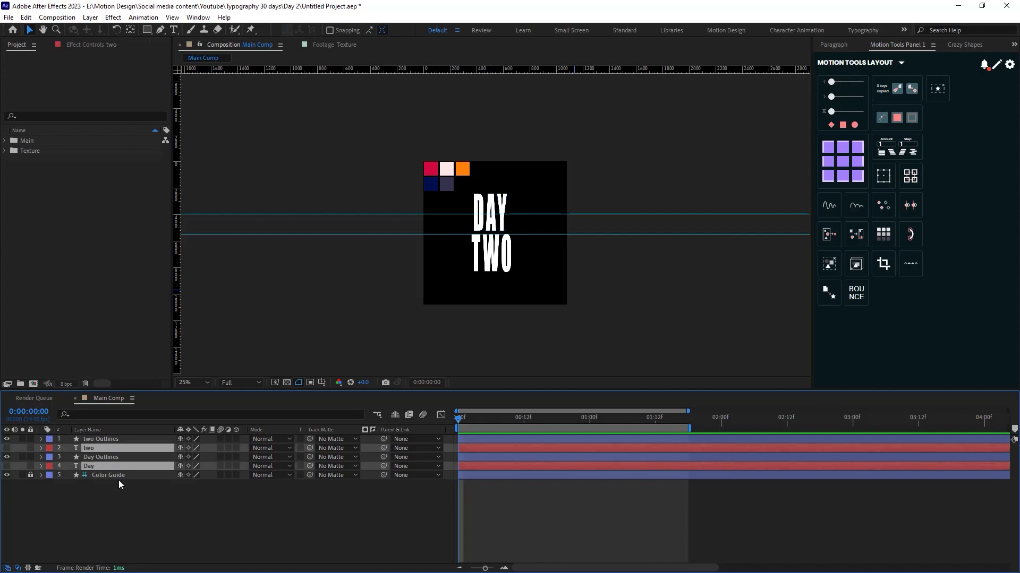
pyautogui.press('Delete')
# Step: Remove both horizontal guides from the composition view
pyautogui.press('.')
pyautogui.moveTo(333, 202); pyautogui.dragTo(340, 69)
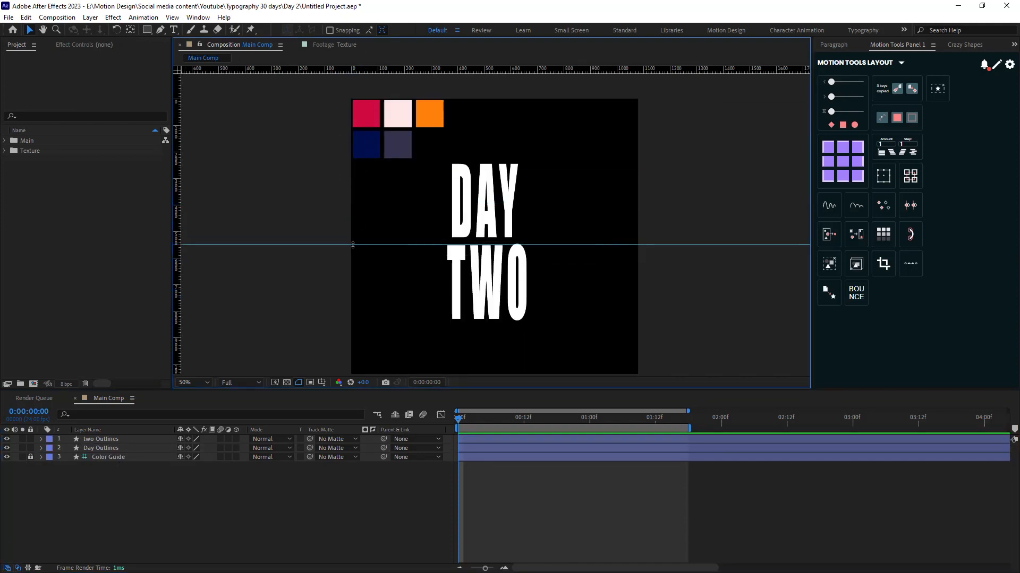
pyautogui.moveTo(353, 245); pyautogui.dragTo(386, 425)
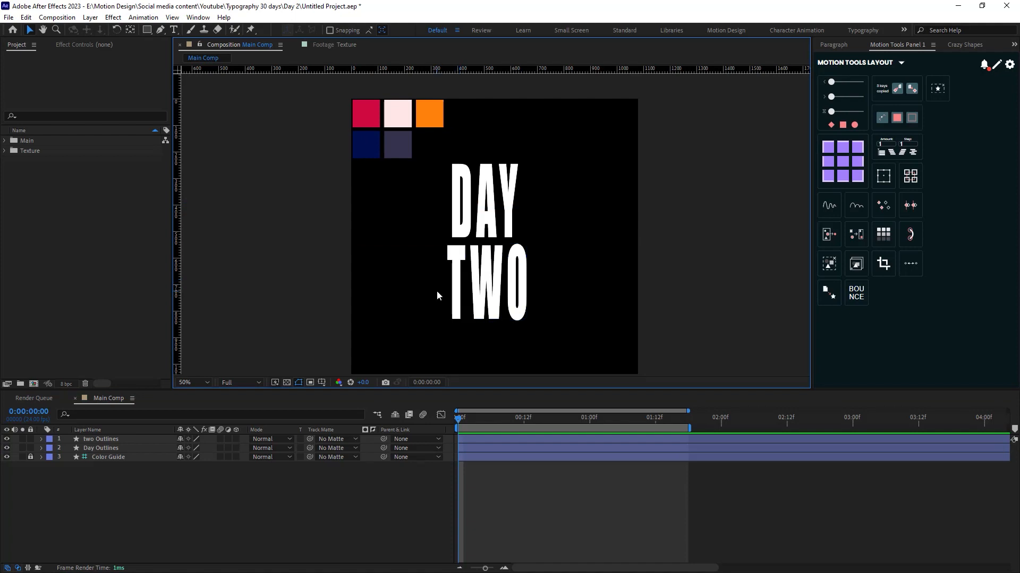
# Step: Duplicate the Day Outlines layer and trim the copy to span about 0:00:00:07 to 0:00:00:19
pyautogui.click(122, 448)
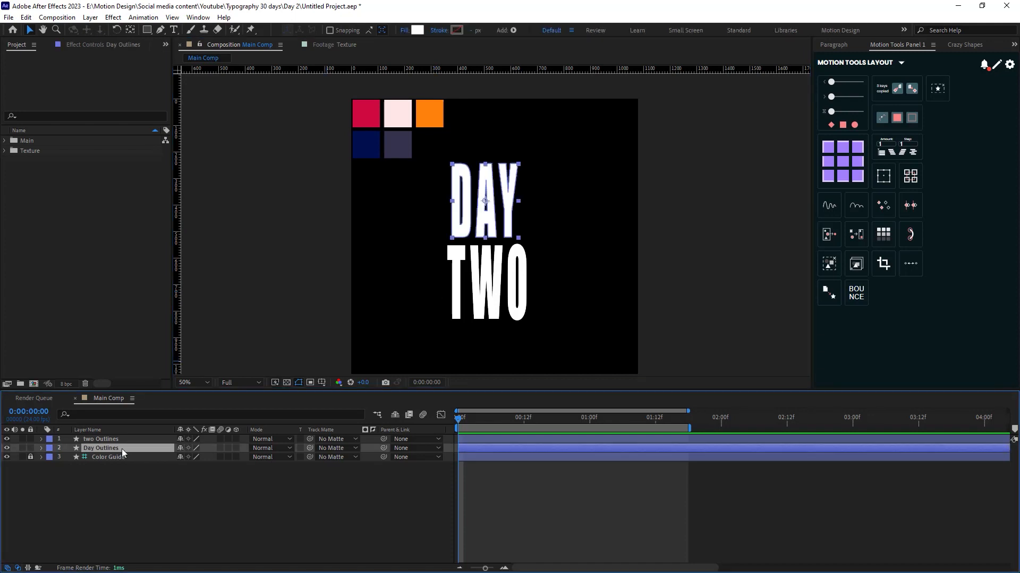
pyautogui.press('space')
pyautogui.hotkey('ctrl', 'd')
pyautogui.moveTo(459, 449)
pyautogui.mouseDown()
pyautogui.moveTo(498, 450)
pyautogui.moveTo(511, 426)
pyautogui.moveTo(568, 442)
pyautogui.moveTo(556, 441)
pyautogui.moveTo(579, 422)
pyautogui.moveTo(445, 441)
pyautogui.moveTo(536, 444)
pyautogui.moveTo(452, 456)
pyautogui.mouseUp()
pyautogui.hotkey('alt', ']')
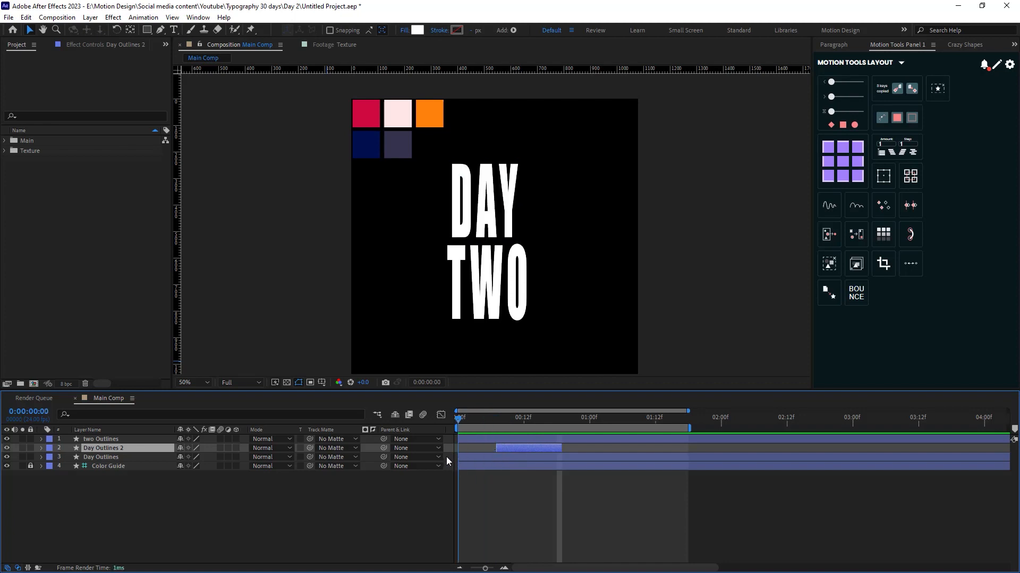
# Step: Set the fill of the full-length Day Outlines layer to the pale pink color guide swatch
pyautogui.click(112, 456)
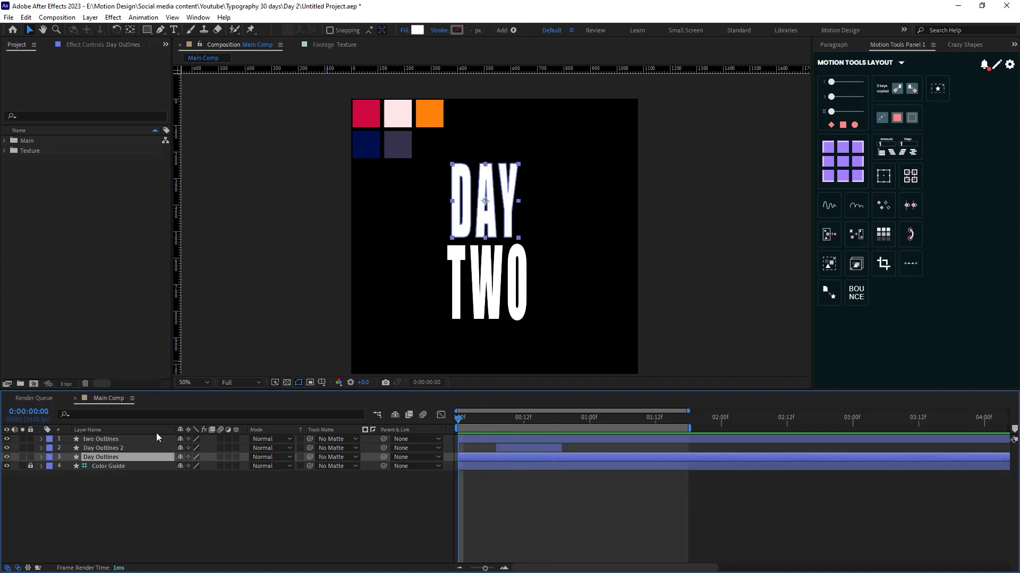
pyautogui.click(417, 30)
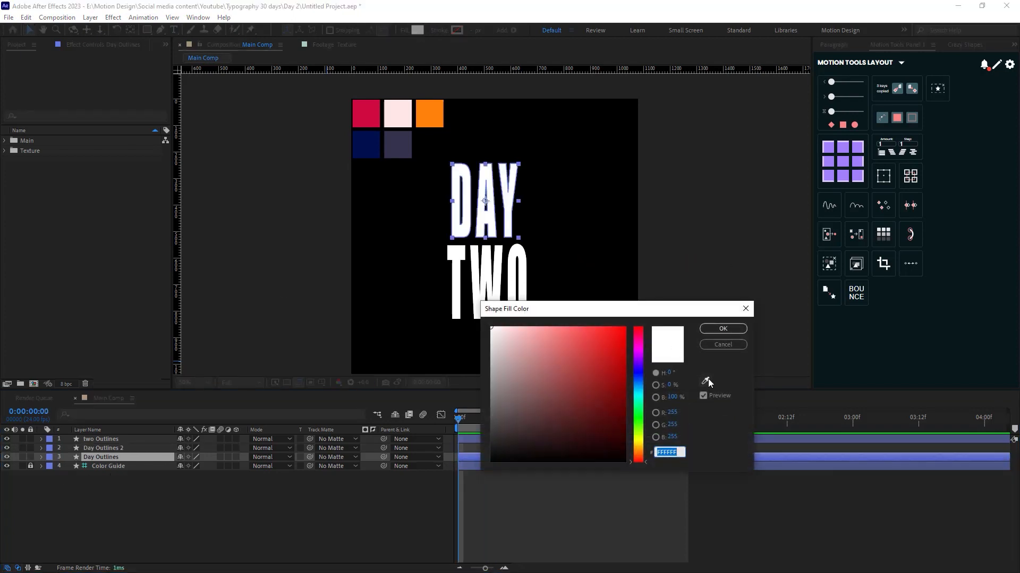
pyautogui.click(706, 381)
pyautogui.click(397, 113)
pyautogui.click(723, 329)
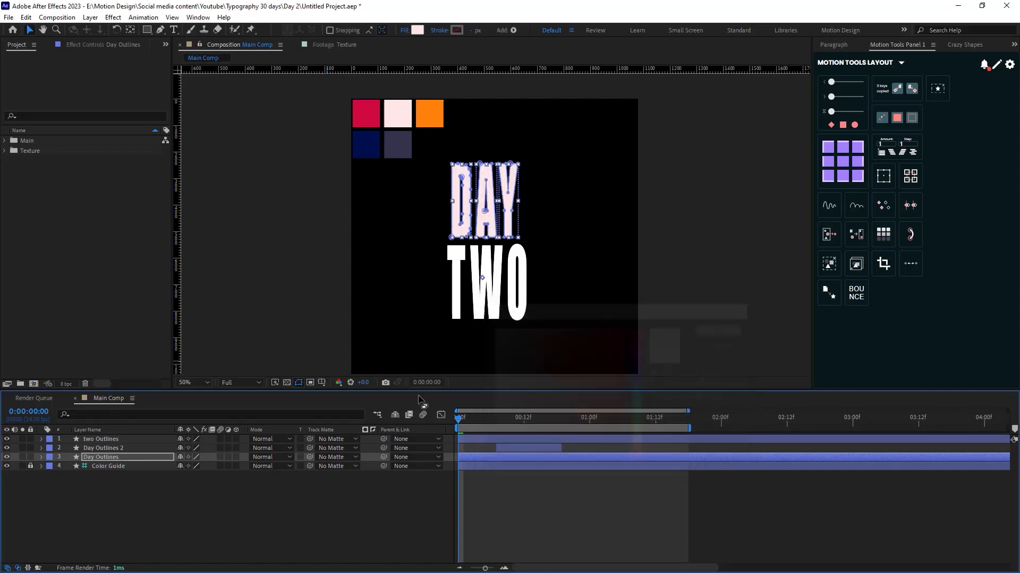
# Step: Set the fill of the trimmed Day Outlines 2 layer to the orange color guide swatch at 0:00:00:09
pyautogui.click(132, 450)
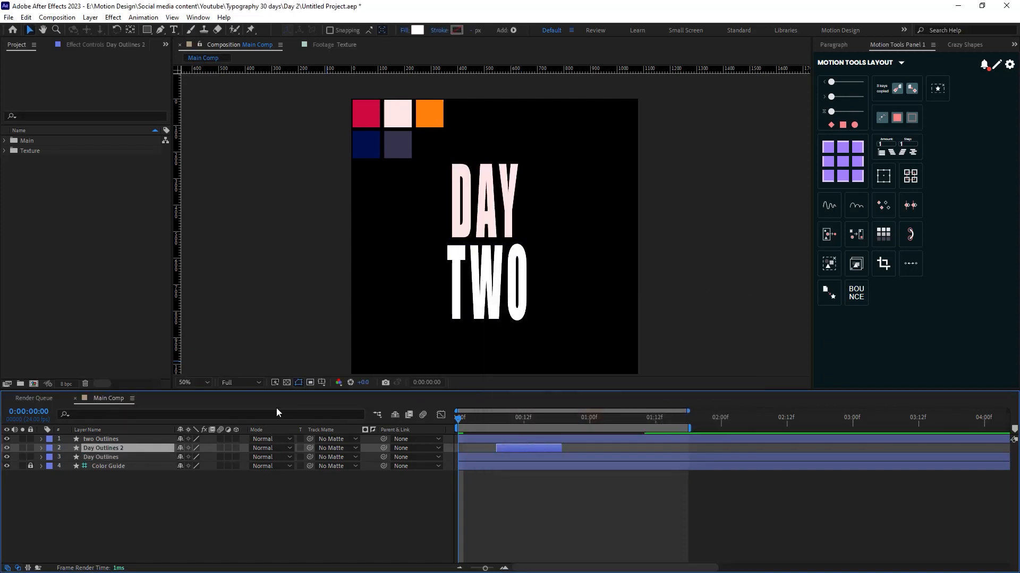
pyautogui.moveTo(460, 417); pyautogui.dragTo(507, 426)
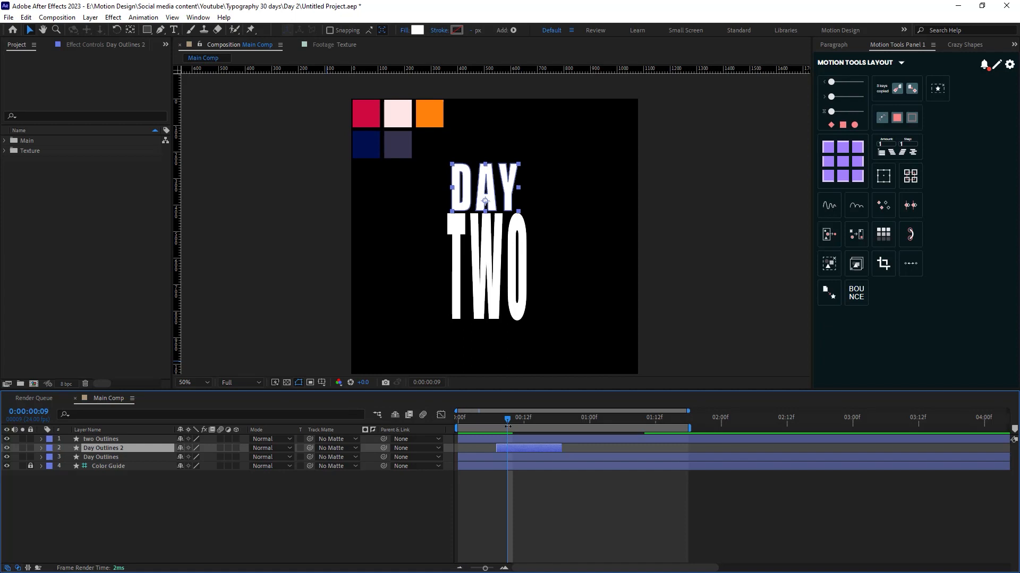
pyautogui.click(417, 31)
pyautogui.click(706, 381)
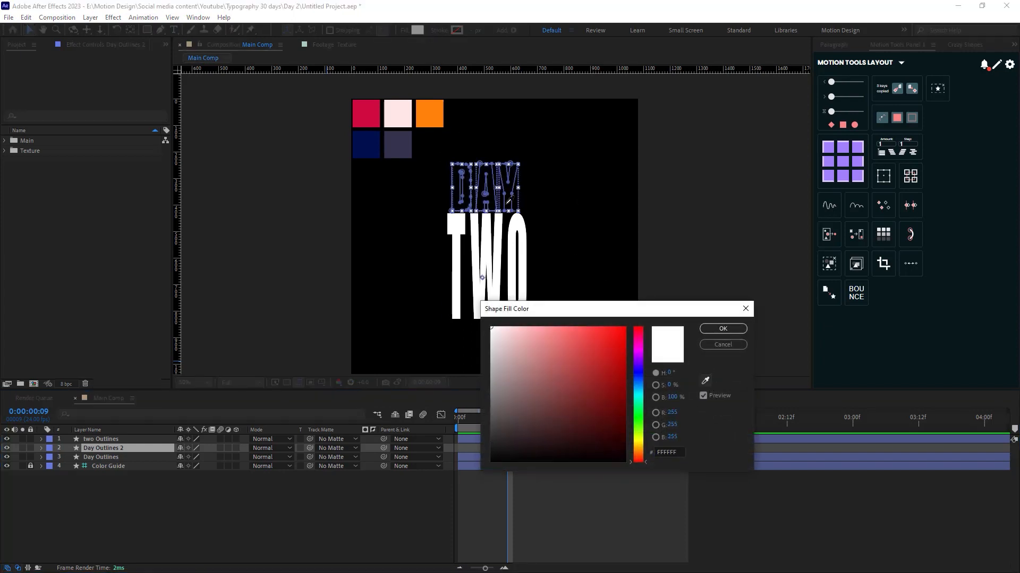
pyautogui.click(436, 116)
pyautogui.click(723, 329)
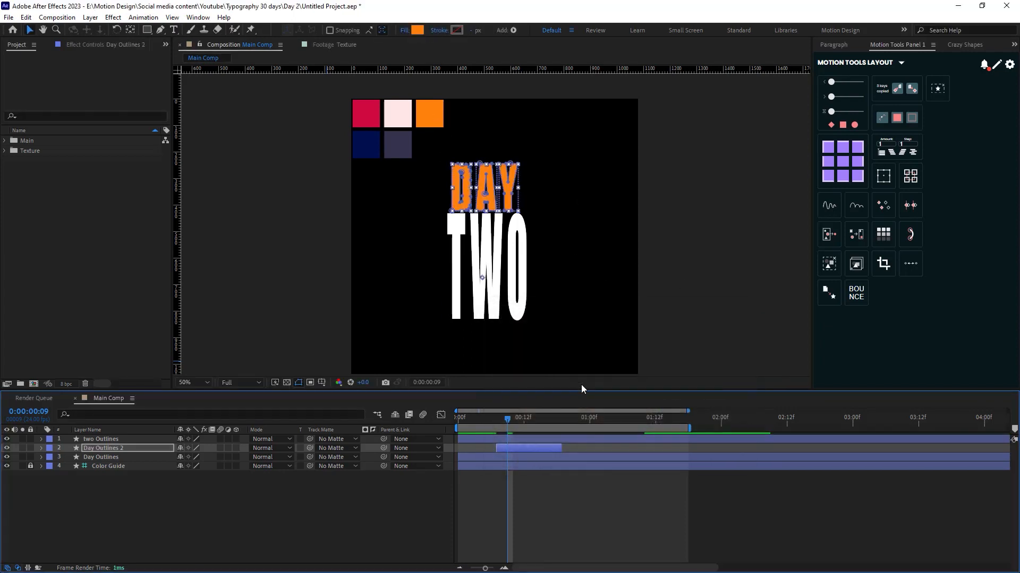
# Step: Preview the color switch and extend the end of Day Outlines 2 to about 0:00:01:02
pyautogui.moveTo(514, 417); pyautogui.dragTo(458, 425)
pyautogui.press('space')
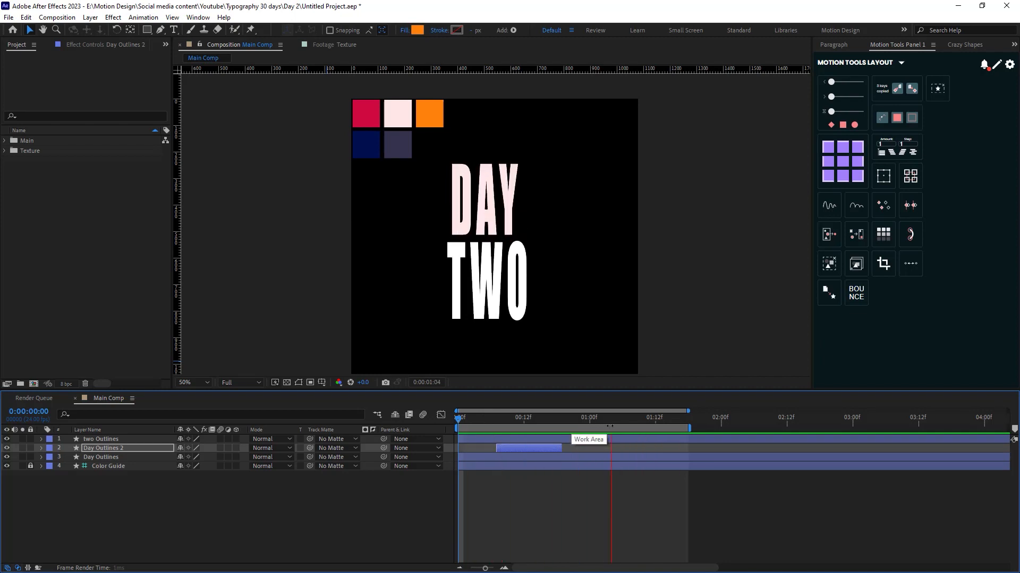
pyautogui.click(578, 431)
pyautogui.moveTo(577, 430); pyautogui.dragTo(463, 430)
pyautogui.press('space')
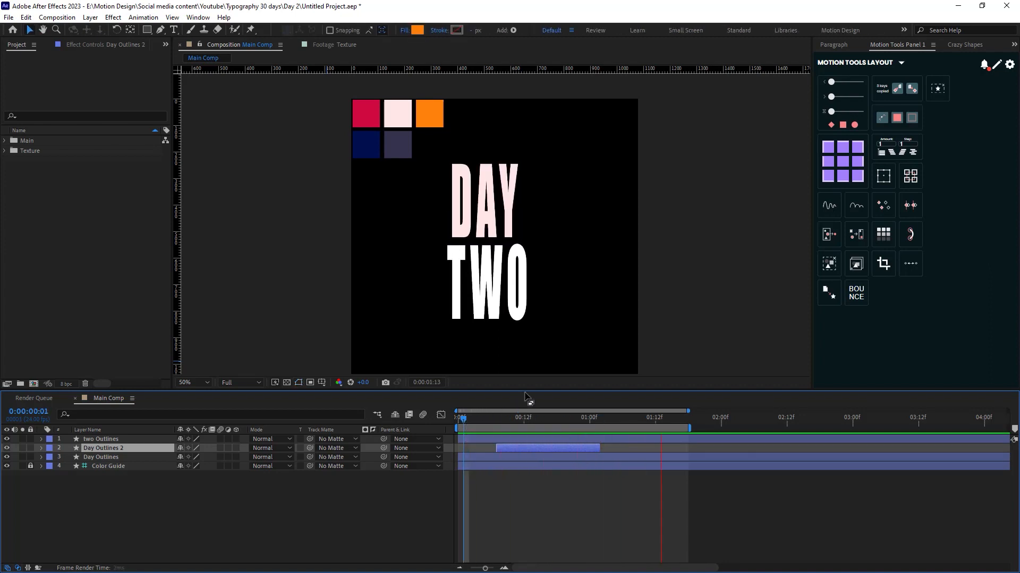
pyautogui.press('space')
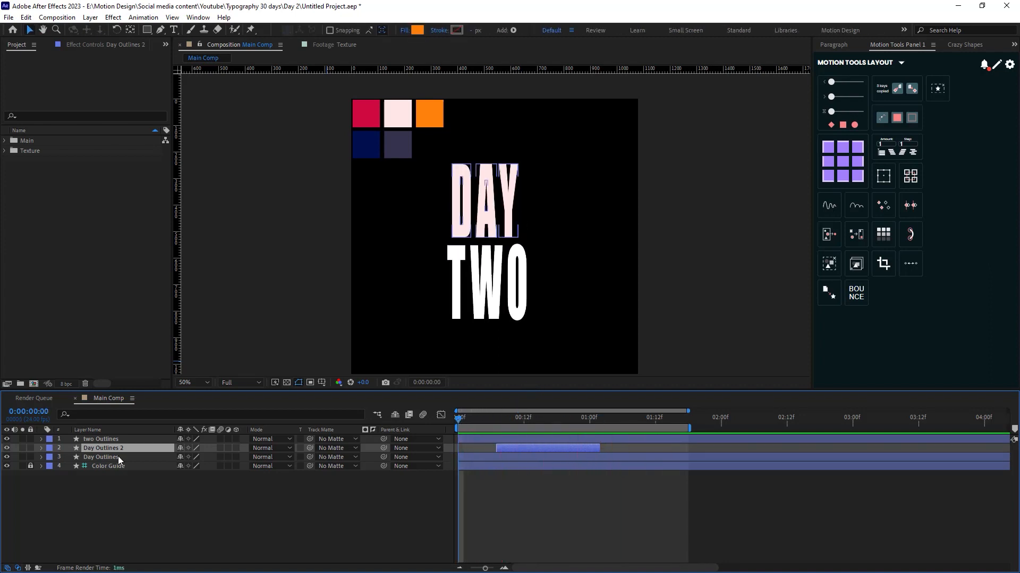
# Step: Duplicate the pale pink Day Outlines layer and place the copy beneath the original
pyautogui.click(118, 456)
pyautogui.hotkey('ctrl', 'd')
pyautogui.moveTo(115, 461); pyautogui.dragTo(116, 467)
# Step: Precompose Day Outlines and Day Outlines 2 together as Day_Backcolor
pyautogui.click(116, 458)
pyautogui.keyDown('shift'); pyautogui.click(132, 449); pyautogui.keyUp('shift')
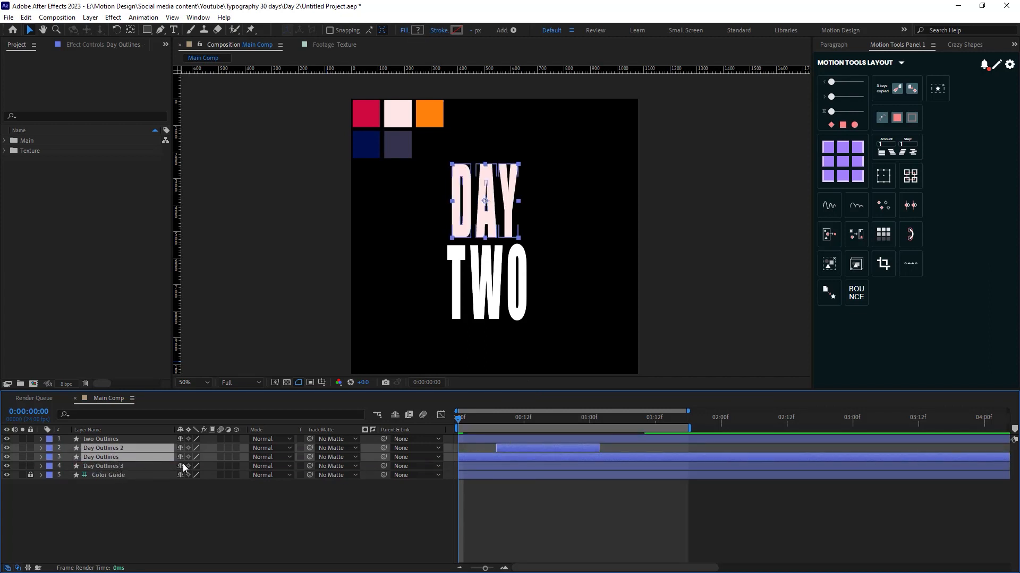
pyautogui.hotkey('ctrl', 'shift', 'c')
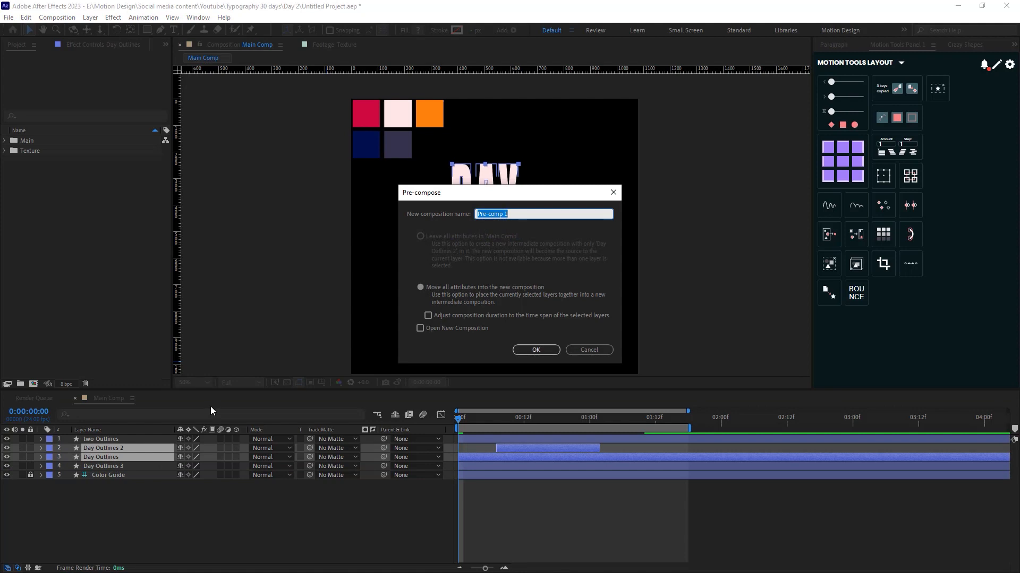
pyautogui.write('Bac')
pyautogui.write('DA')
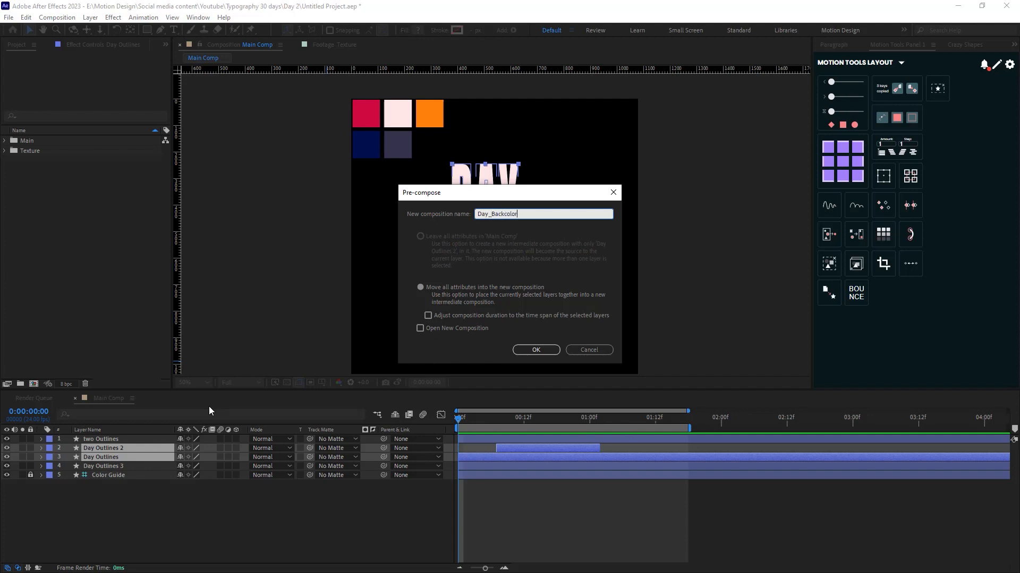
pyautogui.press('Return')
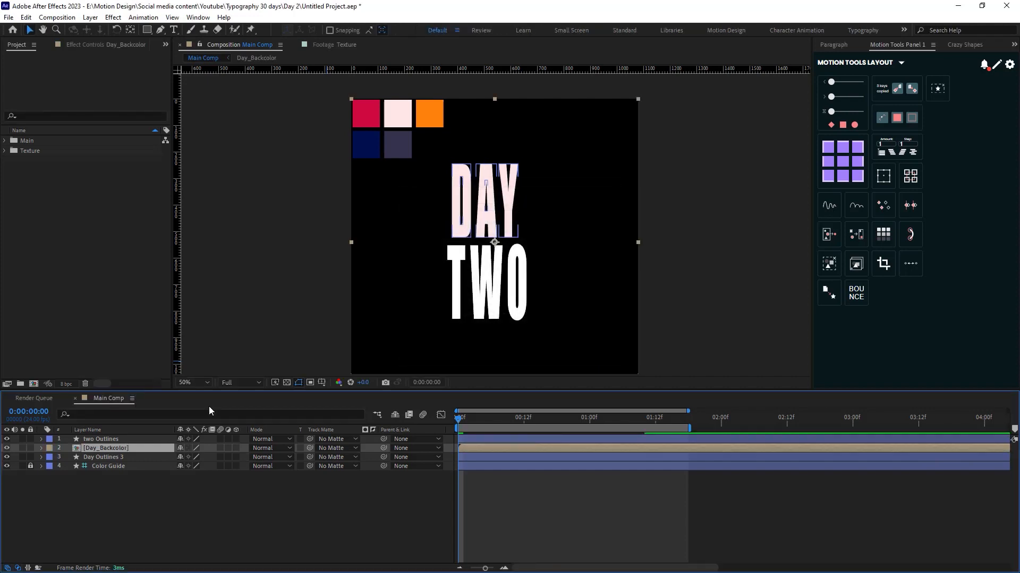
# Step: Rename the Day Outlines 3 layer as Day Main and precompose it as Day Precomp
pyautogui.click(116, 456)
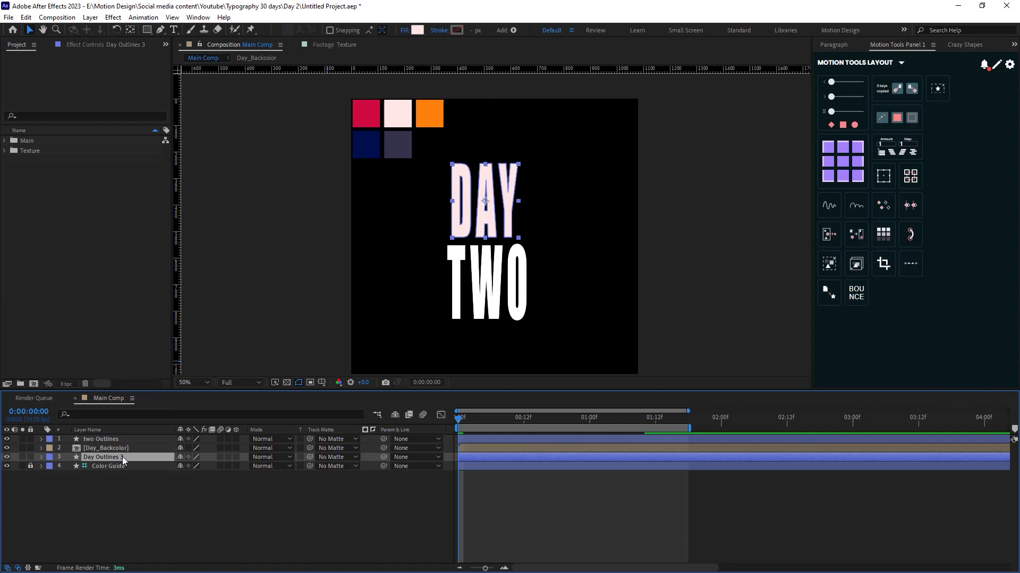
pyautogui.press('Return')
pyautogui.write('Day')
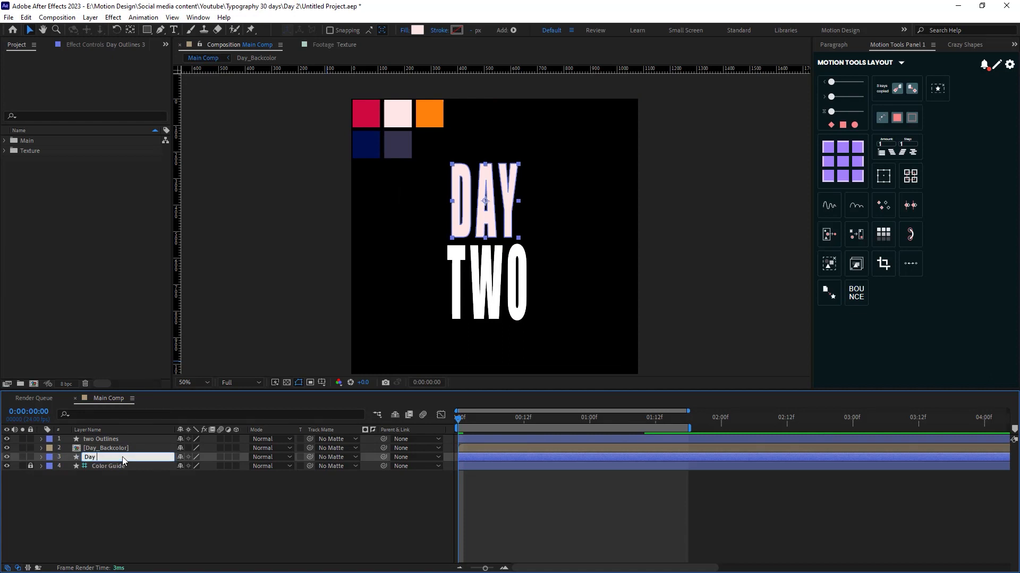
pyautogui.write(' Main')
pyautogui.press('Return')
pyautogui.press('space')
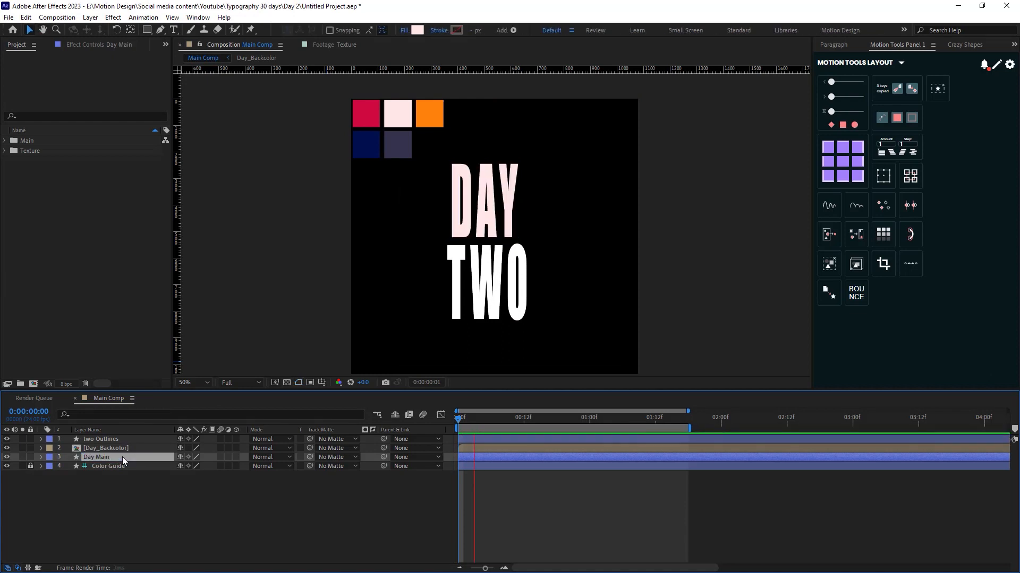
pyautogui.hotkey('ctrl', 'shift', 'c')
pyautogui.press('Return')
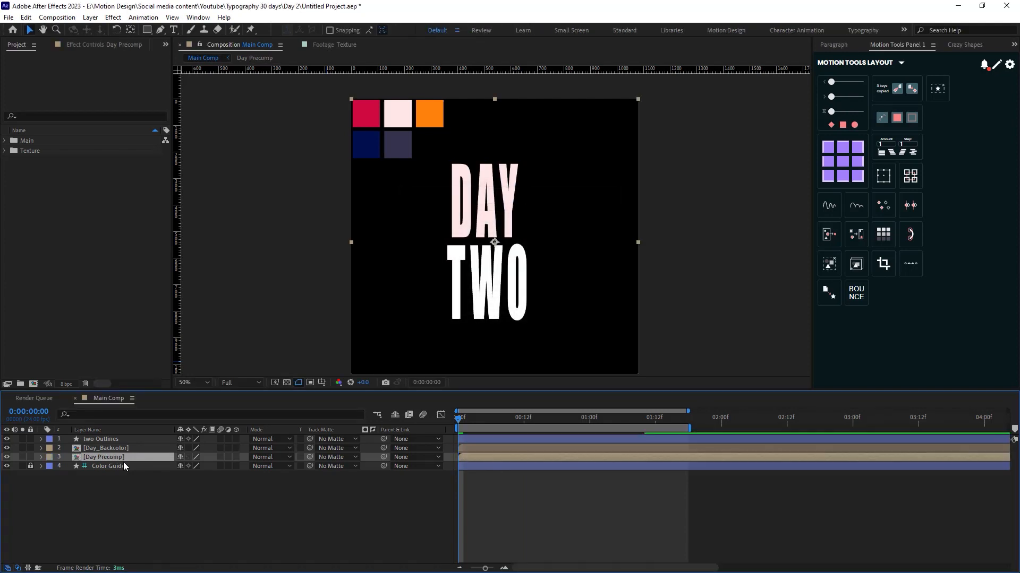
# Step: Duplicate the Day Precomp layer, naming the lower copy Front Color and placing it above Day_Backcolor
pyautogui.hotkey('ctrl', 'd')
pyautogui.click(117, 465)
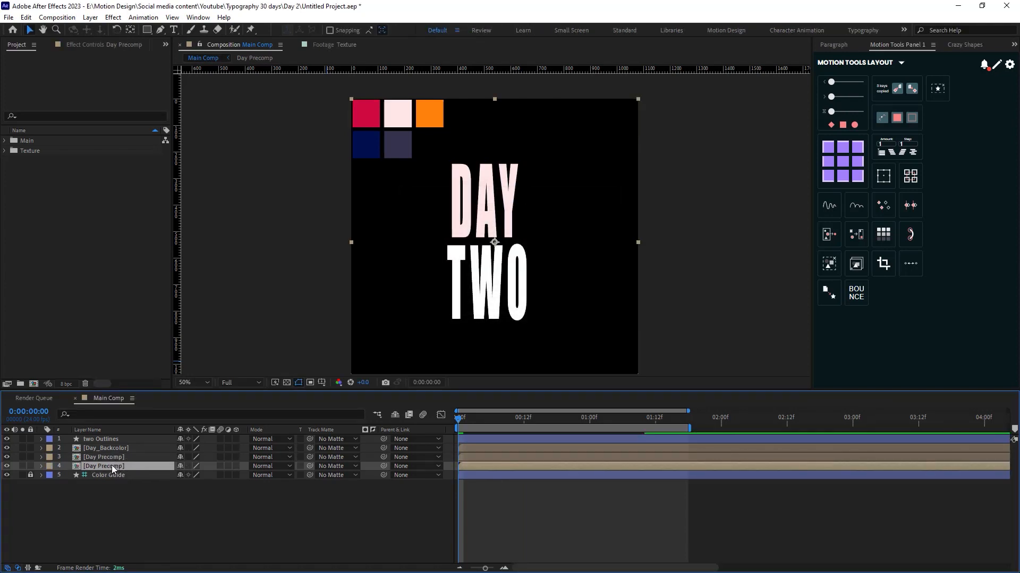
pyautogui.press('Return')
pyautogui.write('Mai')
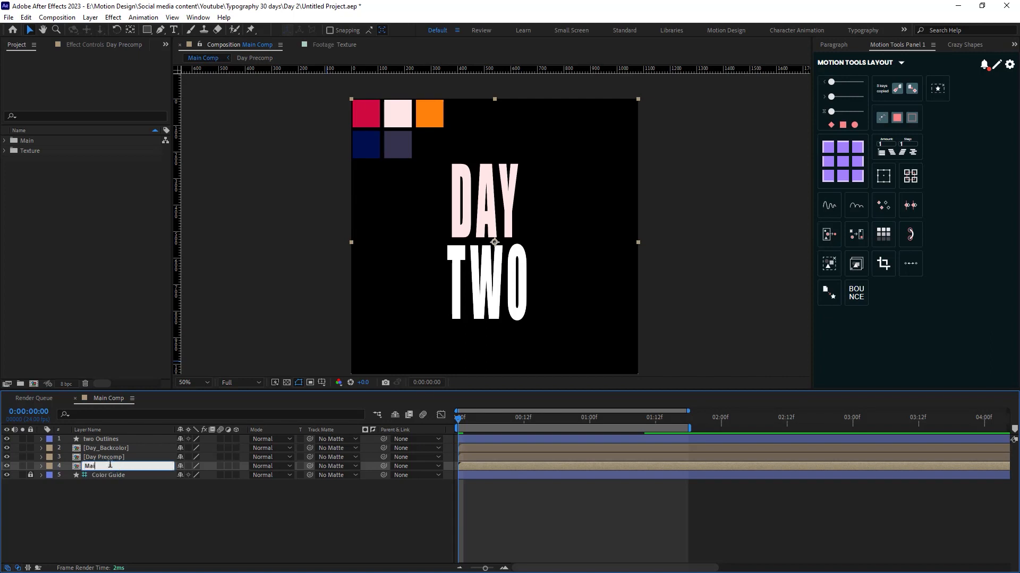
pyautogui.write('n Co')
pyautogui.press('BackSpace')
pyautogui.press('BackSpace')
pyautogui.press('BackSpace')
pyautogui.press('BackSpace')
pyautogui.press('BackSpace')
pyautogui.press('BackSpace')
pyautogui.press('BackSpace')
pyautogui.write('Front Co')
pyautogui.press('Return')
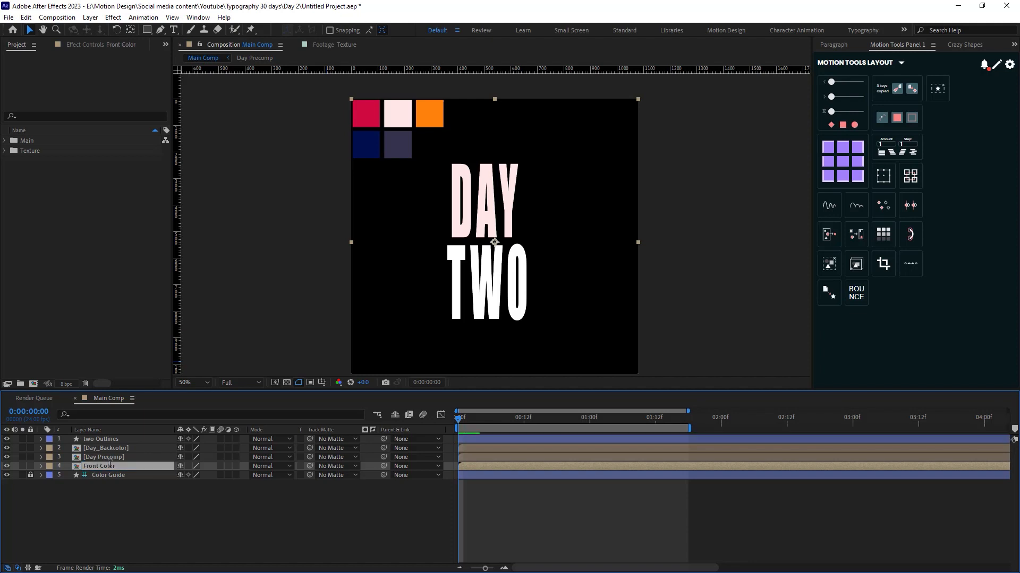
pyautogui.moveTo(110, 466); pyautogui.dragTo(126, 449)
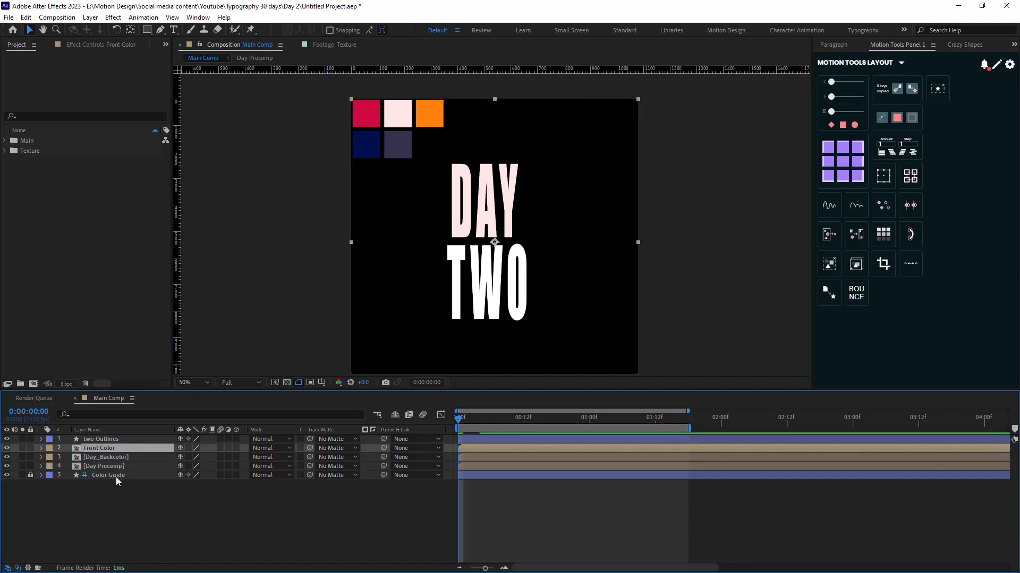
# Step: Rename the remaining Day Precomp layer as Shadow and place it between Front Color and Day_Backcolor
pyautogui.click(120, 467)
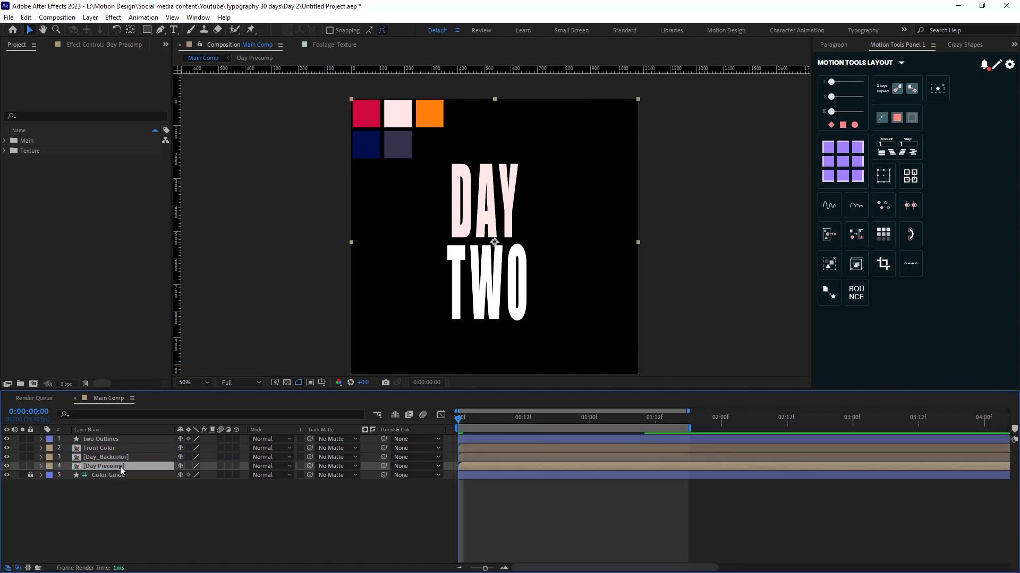
pyautogui.press('Return')
pyautogui.write('Shadow')
pyautogui.press('Return')
pyautogui.moveTo(120, 467); pyautogui.dragTo(117, 457)
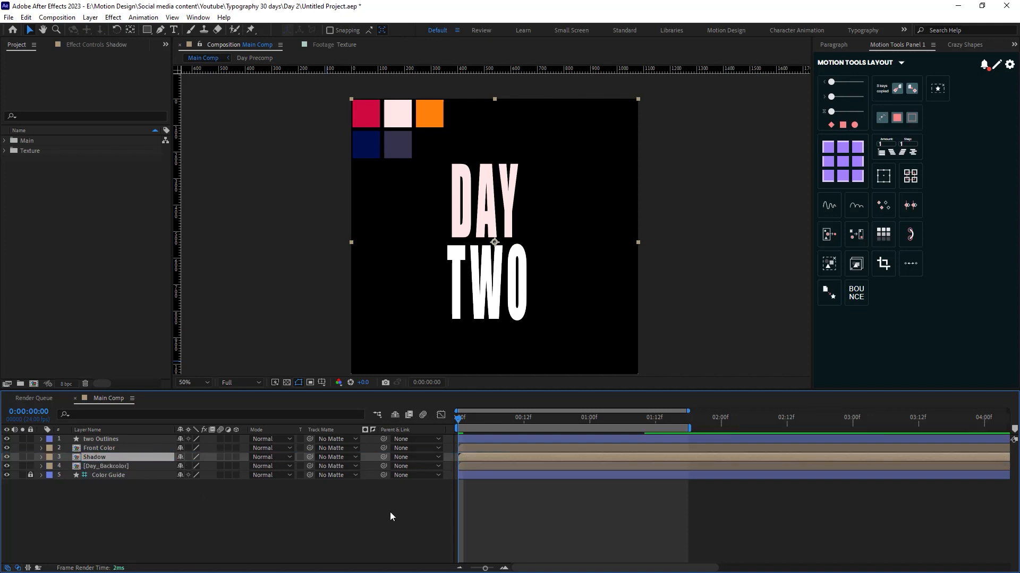
# Step: Shift the Day_Backcolor layer about 20 px to the right behind DAY and preview the animation
pyautogui.click(160, 466)
pyautogui.press('space')
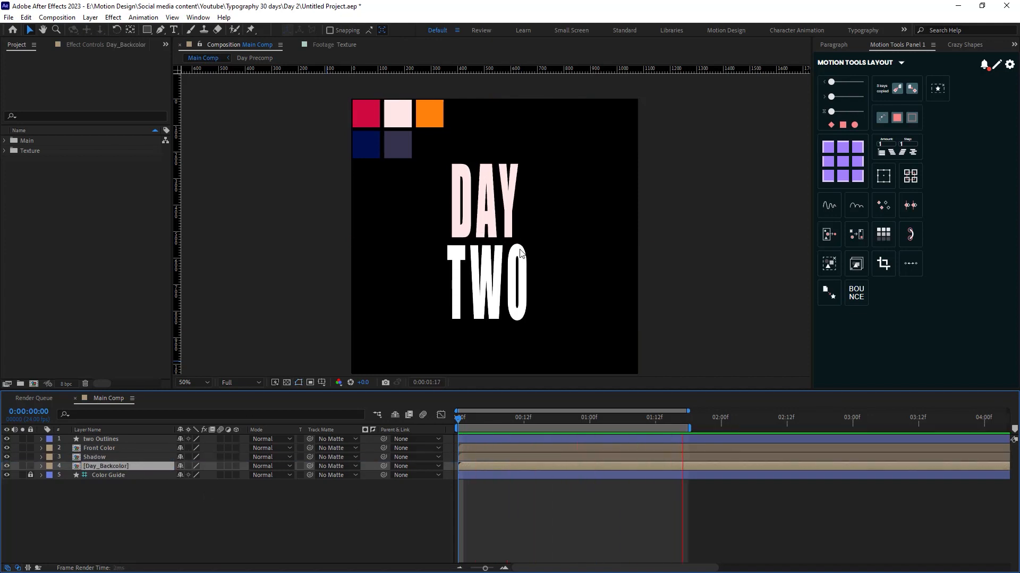
pyautogui.press('space')
pyautogui.scroll(2, 486, 226)
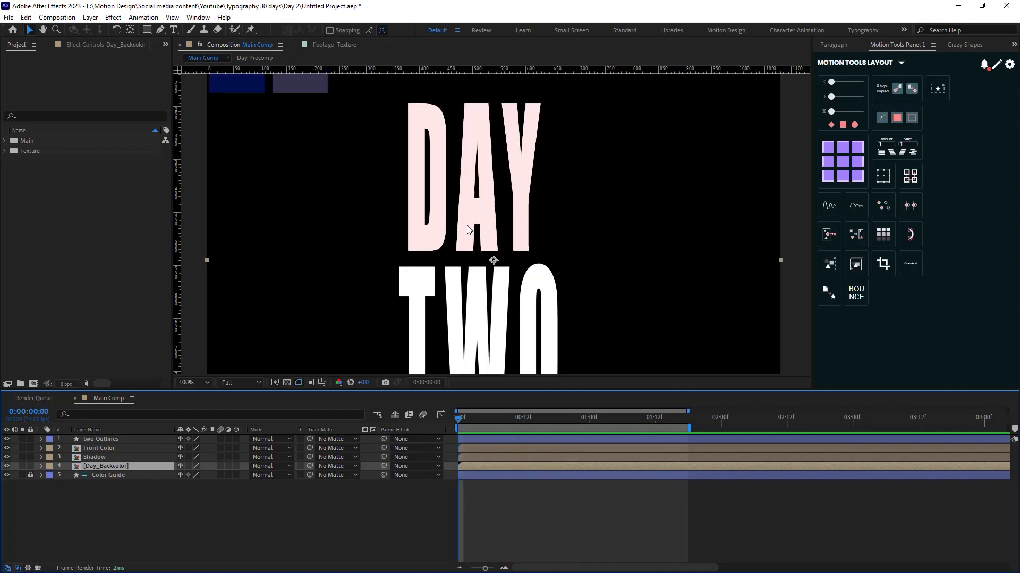
pyautogui.hotkey('shift', 'Right')
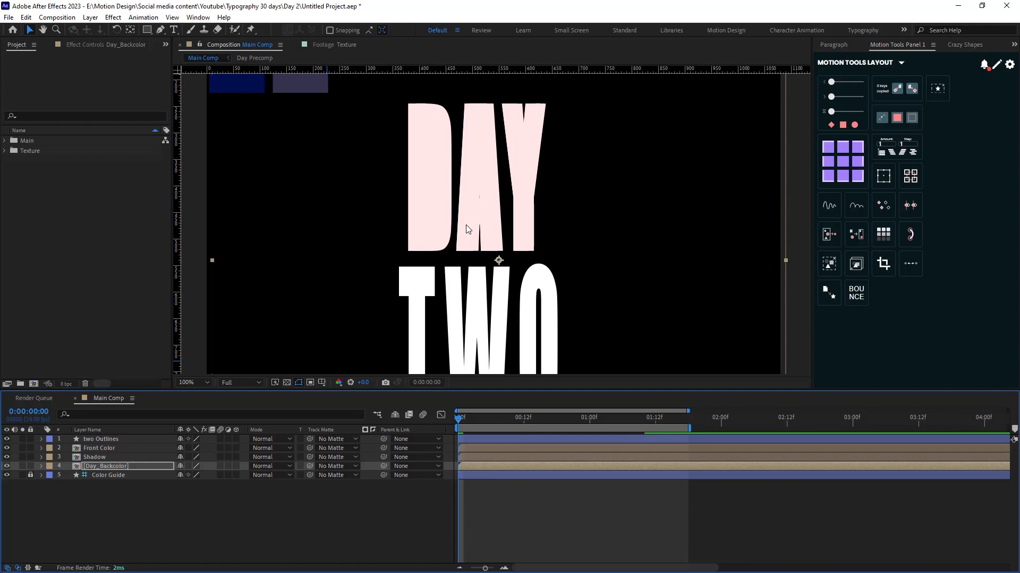
pyautogui.hotkey('shift', 'Right')
pyautogui.press('space')
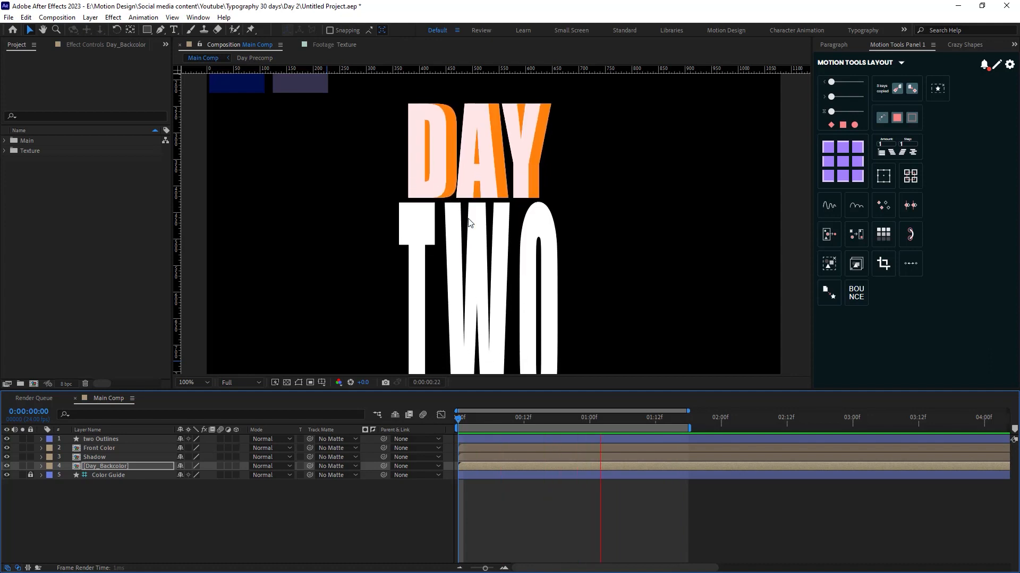
# Step: Add a Drop Shadow effect to the Shadow layer with 100% opacity and Shadow Only enabled
pyautogui.press('space')
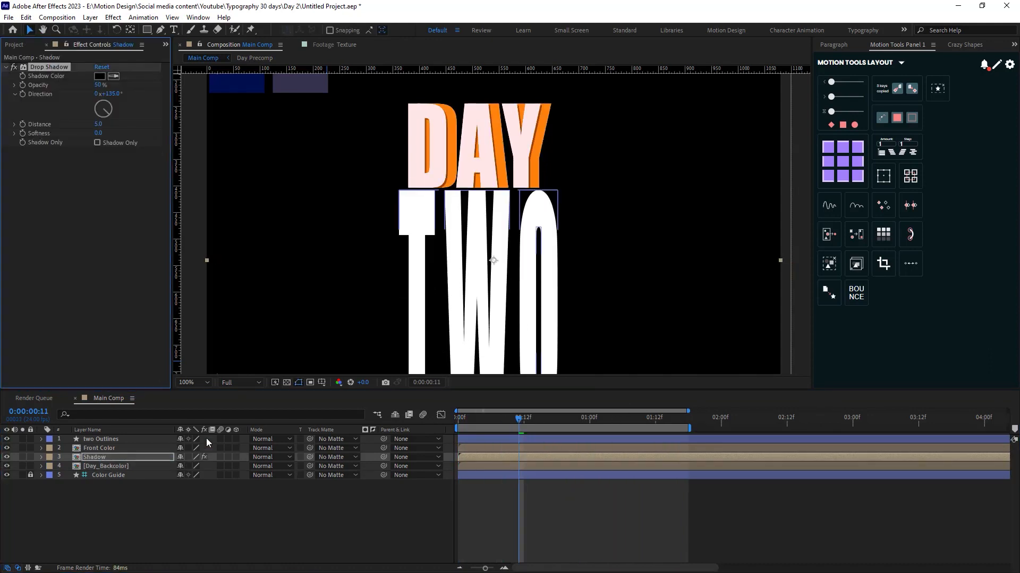
pyautogui.moveTo(99, 85); pyautogui.dragTo(289, 117)
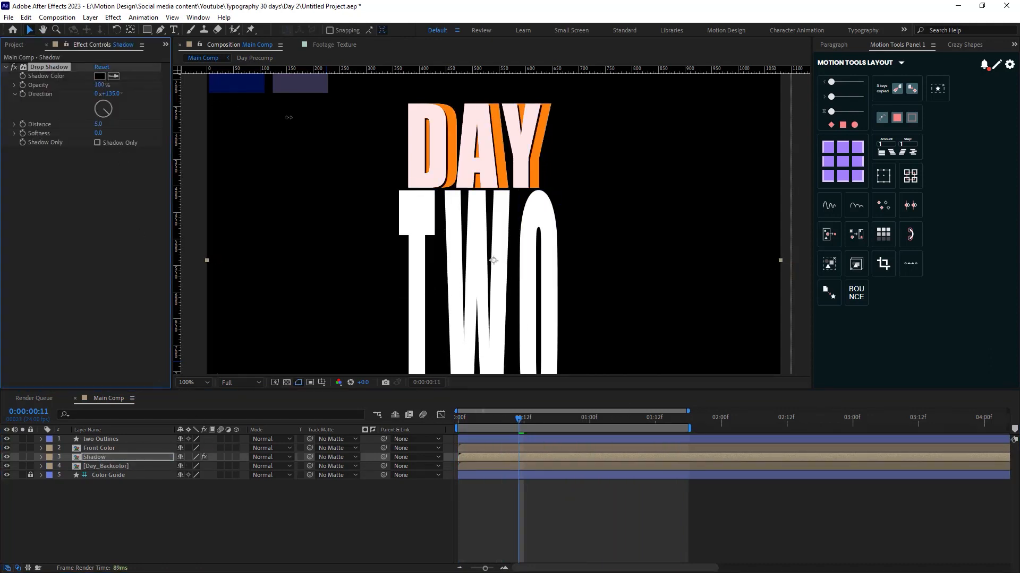
pyautogui.click(97, 142)
pyautogui.scroll(1, 425, 169)
pyautogui.scroll(2, 409, 134)
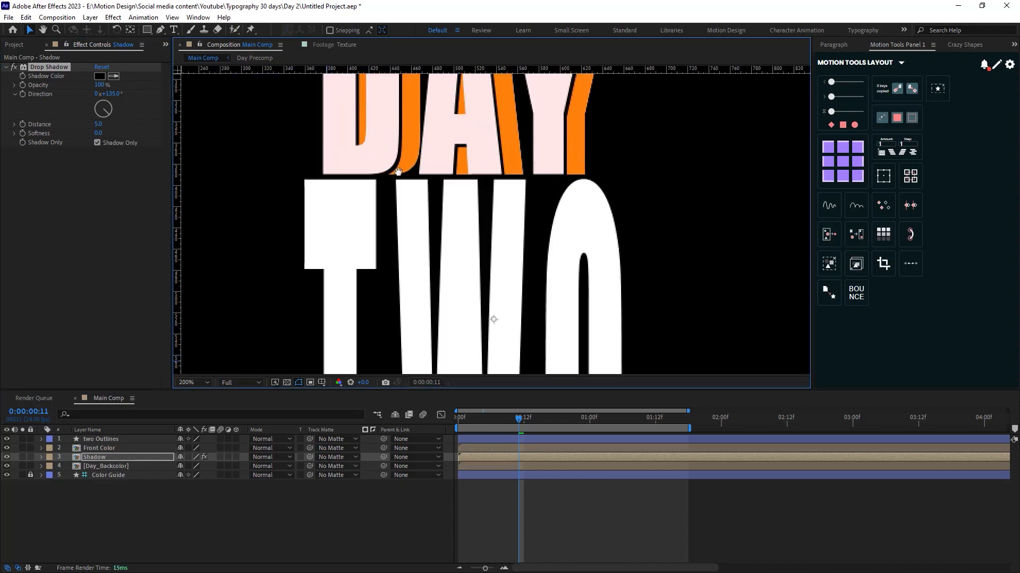
pyautogui.click(97, 143)
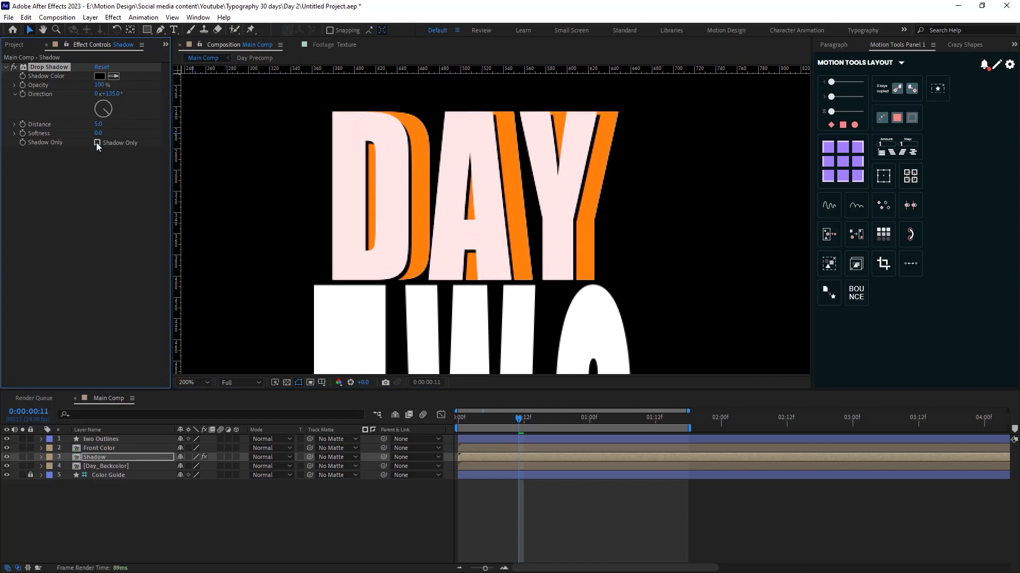
pyautogui.click(97, 142)
# Step: Set the drop shadow's direction to 130°, its softness to 5 and its distance to 2
pyautogui.moveTo(115, 96); pyautogui.dragTo(105, 132)
pyautogui.click(106, 132)
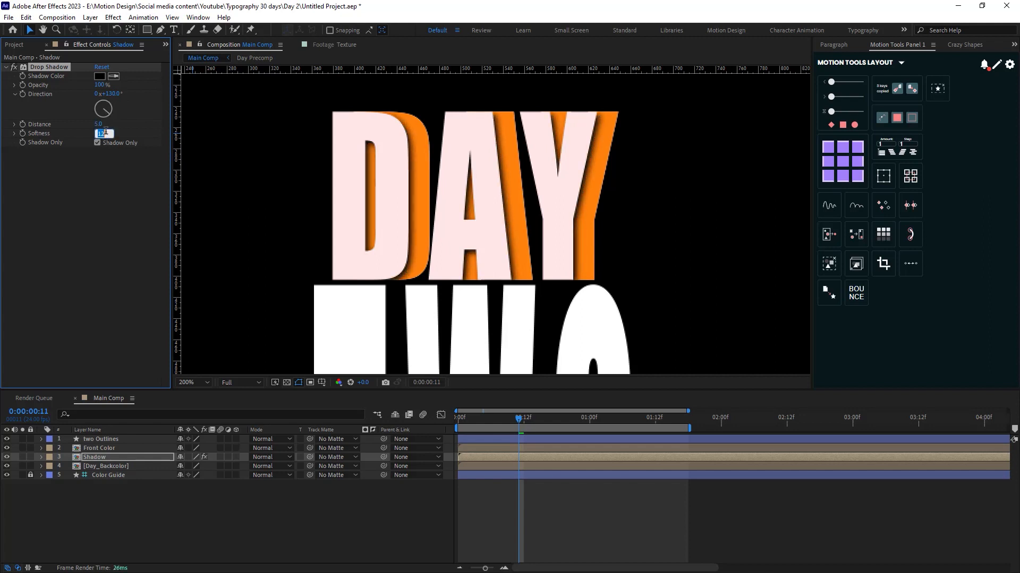
pyautogui.write('5')
pyautogui.press('Return')
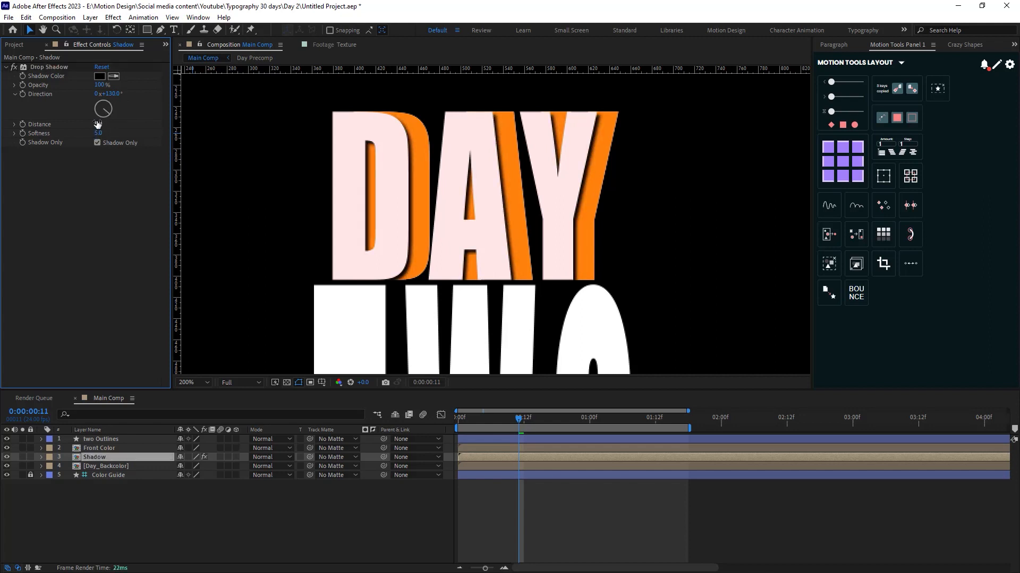
pyautogui.click(98, 124)
pyautogui.write('10')
pyautogui.press('Return')
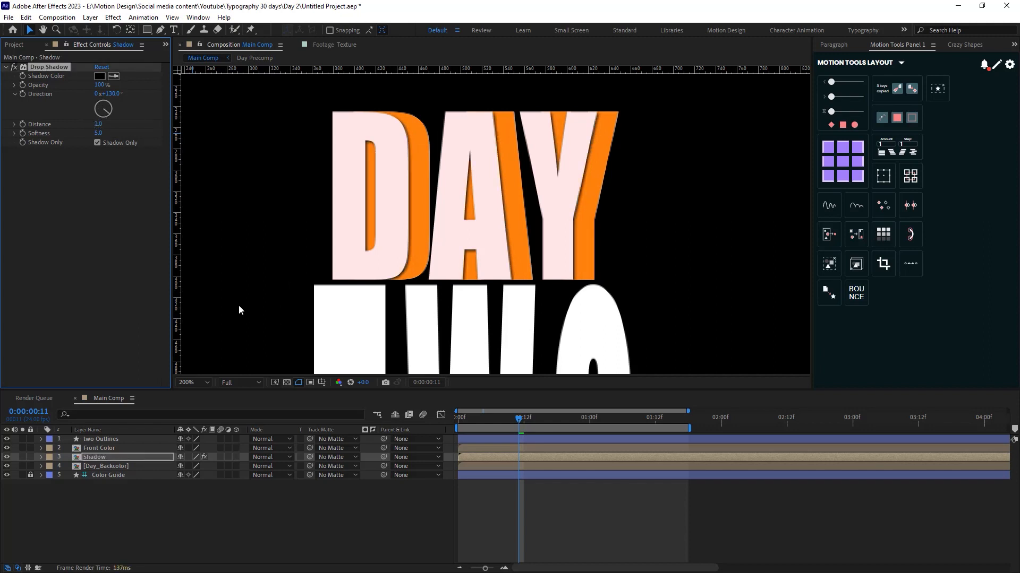
# Step: Apply a Fill effect to the Front Color layer using the palette's crimson, working at the first frame
pyautogui.scroll(-2, 425, 238)
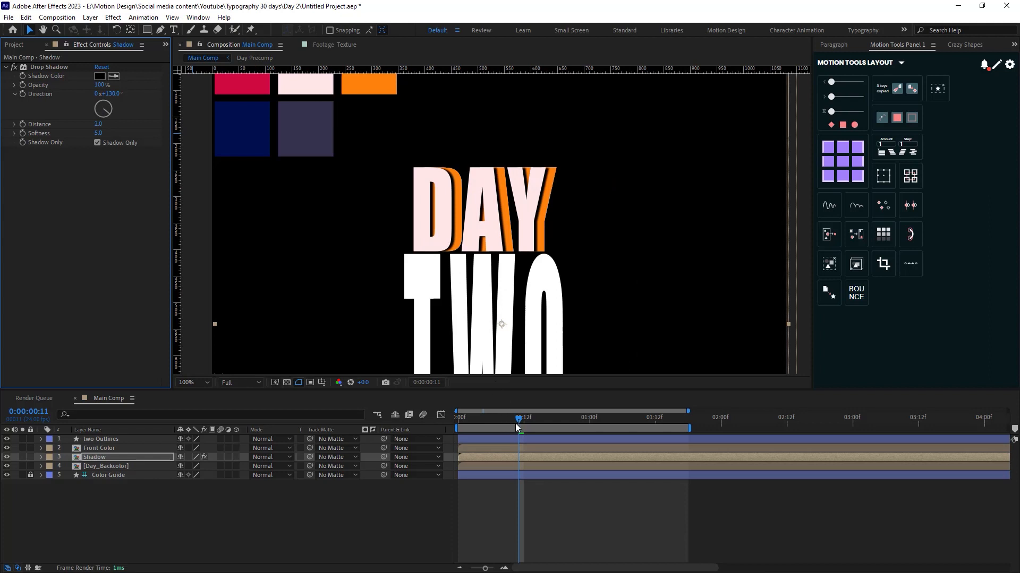
pyautogui.moveTo(515, 423); pyautogui.dragTo(458, 419)
pyautogui.moveTo(320, 172); pyautogui.dragTo(334, 252)
pyautogui.click(148, 448)
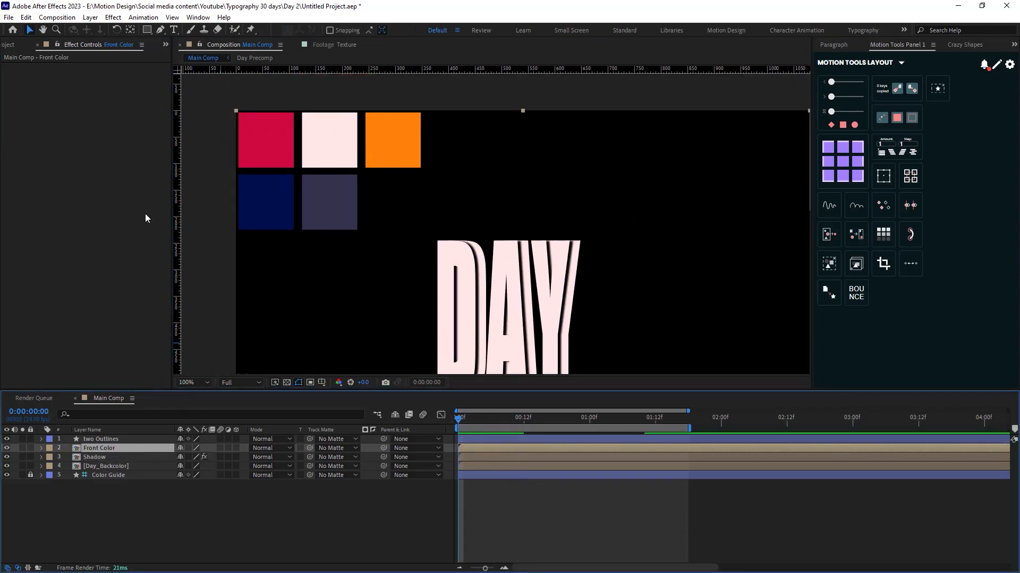
pyautogui.hotkey('ctrl', 'space')
pyautogui.write('fi')
pyautogui.press('Return')
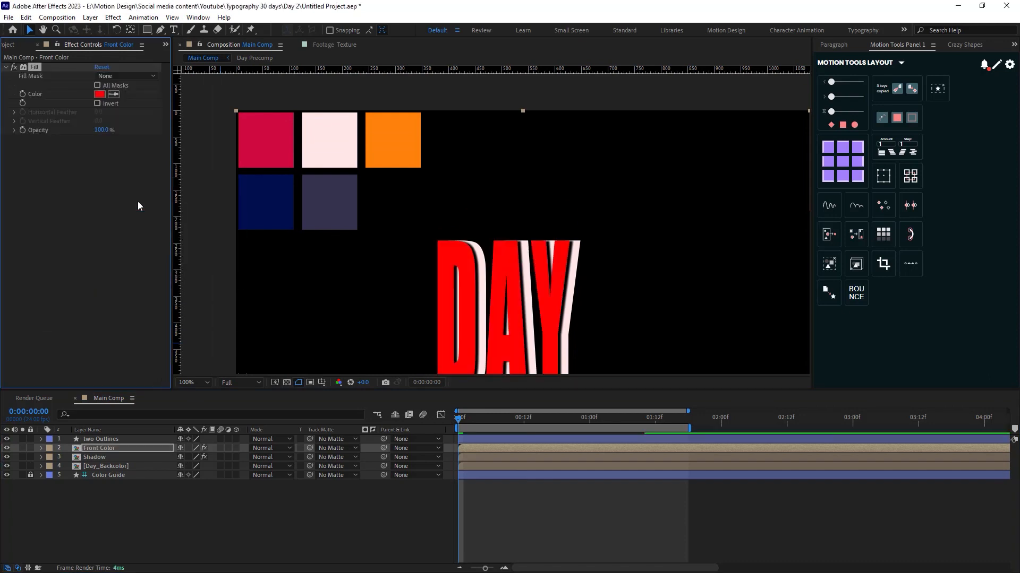
pyautogui.click(276, 142)
# Step: Preview the animation with the crimson front color on DAY
pyautogui.press(',')
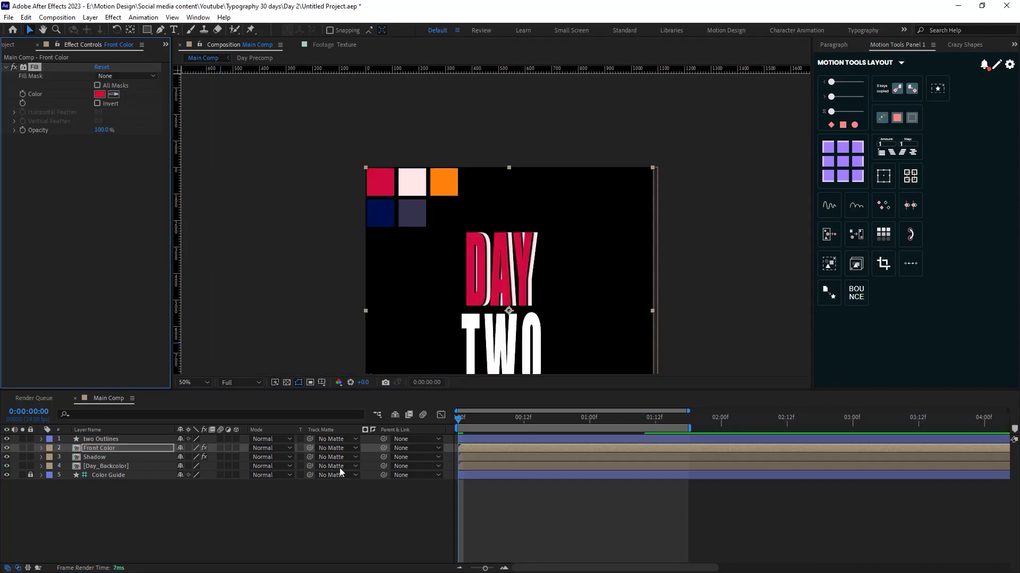
pyautogui.click(314, 495)
pyautogui.press('space')
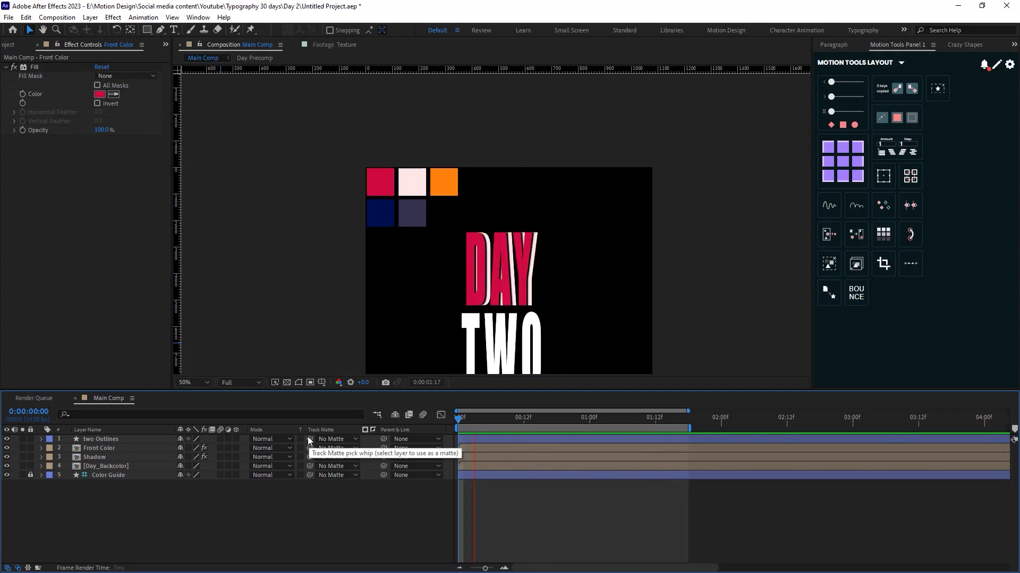
pyautogui.press('space')
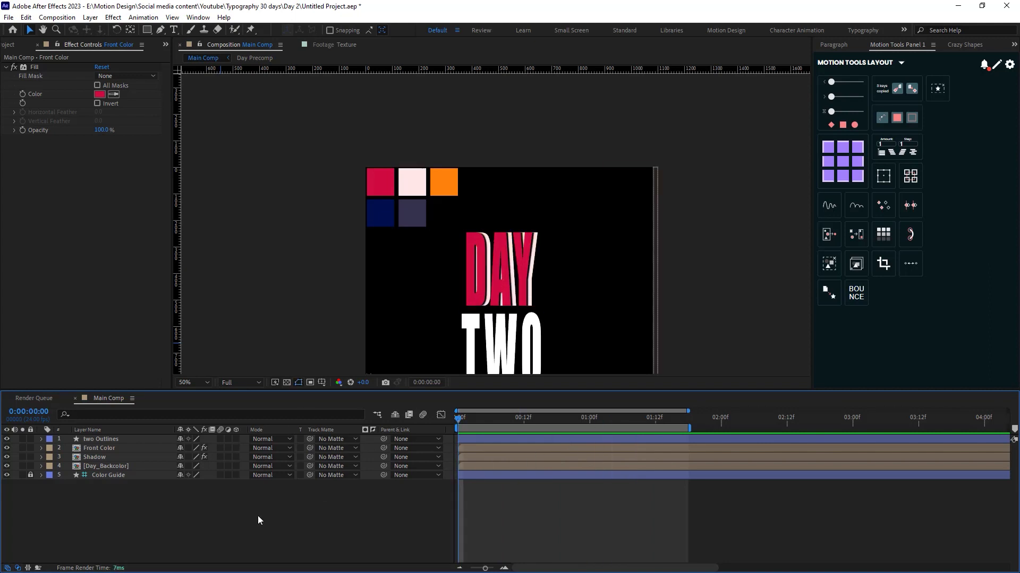
# Step: Duplicate the two Outlines layer, fill the copy with the palette orange and trim it to run from 0:00:07 to 0:01:02
pyautogui.press(',')
pyautogui.press(',')
pyautogui.click(101, 439)
pyautogui.click(485, 420)
pyautogui.hotkey('ctrl', 'd')
pyautogui.moveTo(490, 421); pyautogui.dragTo(595, 420)
pyautogui.click(417, 30)
pyautogui.click(705, 381)
pyautogui.click(467, 168)
pyautogui.press('Return')
pyautogui.hotkey('alt', ']')
pyautogui.press('.')
pyautogui.press('.')
pyautogui.moveTo(604, 439); pyautogui.dragTo(457, 438)
pyautogui.hotkey('ctrl', 'shift', 'Down')
pyautogui.hotkey('ctrl', 'shift', 'c')
pyautogui.write('Two_Back')
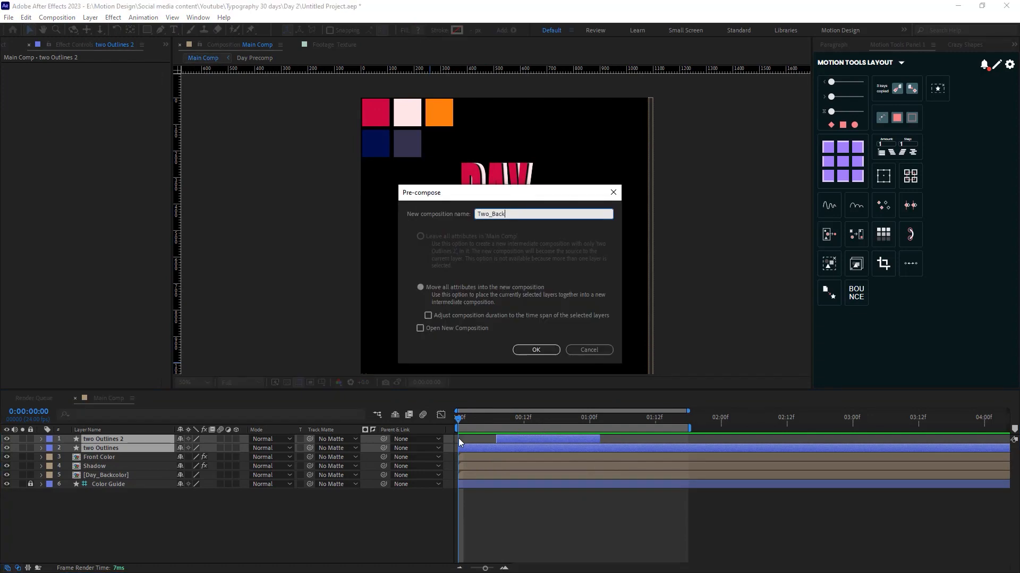
pyautogui.press('Escape')
# Step: Duplicate the two Outlines layer, place one copy beneath the other TWO layers and rename it Two Main
pyautogui.click(109, 448)
pyautogui.hotkey('ctrl', 'd')
pyautogui.hotkey('ctrl', 'alt', 'Down')
pyautogui.press('Return')
pyautogui.write('Two Main')
# Step: Precompose the two Outlines and two Outlines 2 layers together as Two_Back Color
pyautogui.click(110, 448)
pyautogui.keyDown('shift'); pyautogui.click(142, 438); pyautogui.keyUp('shift')
pyautogui.hotkey('ctrl', 'shift', 'c')
pyautogui.write('Two_Back Color')
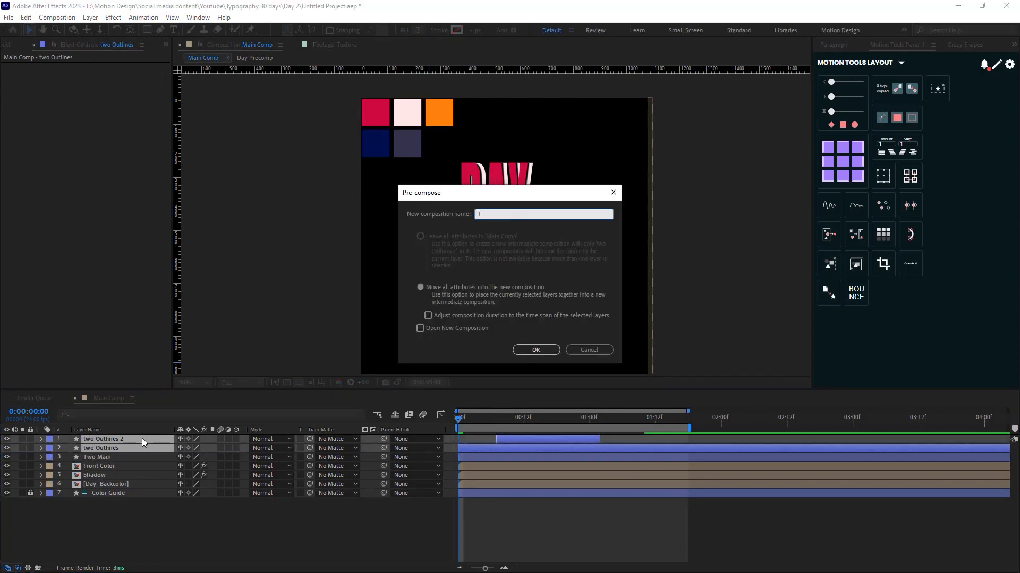
pyautogui.press('Return')
# Step: Precompose the Two Main layer as Two_Main
pyautogui.hotkey('ctrl', 'shift', 'c')
pyautogui.write('Two_Main')
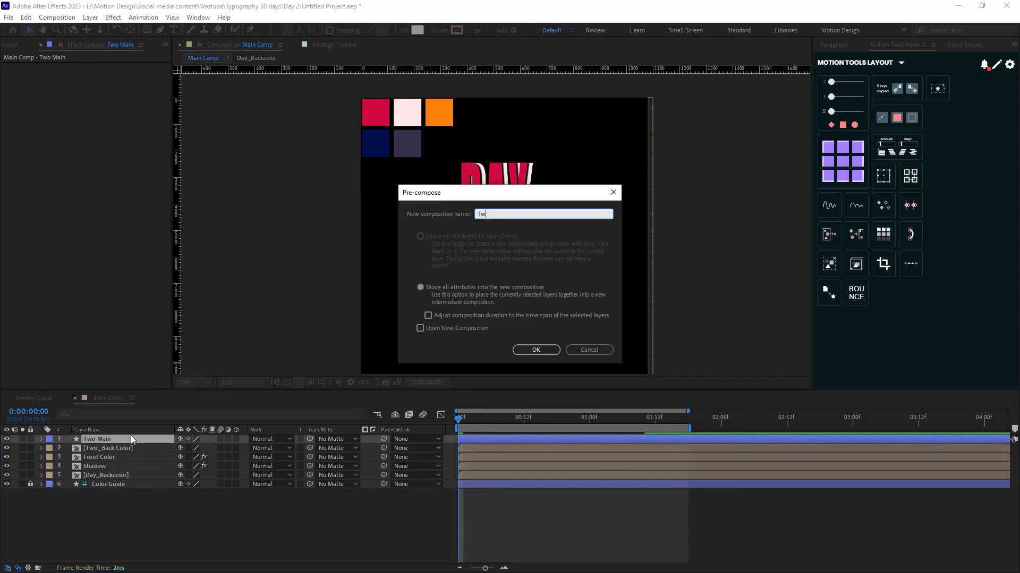
pyautogui.press('Return')
# Step: Duplicate the Two_Main precomp, naming the lower copy Two Shadow and the upper one Two Front Color
pyautogui.hotkey('ctrl', 'd')
pyautogui.click(132, 448)
pyautogui.press('Return')
pyautogui.write('Two Shadow')
pyautogui.press('Return')
pyautogui.hotkey('ctrl', 'Up')
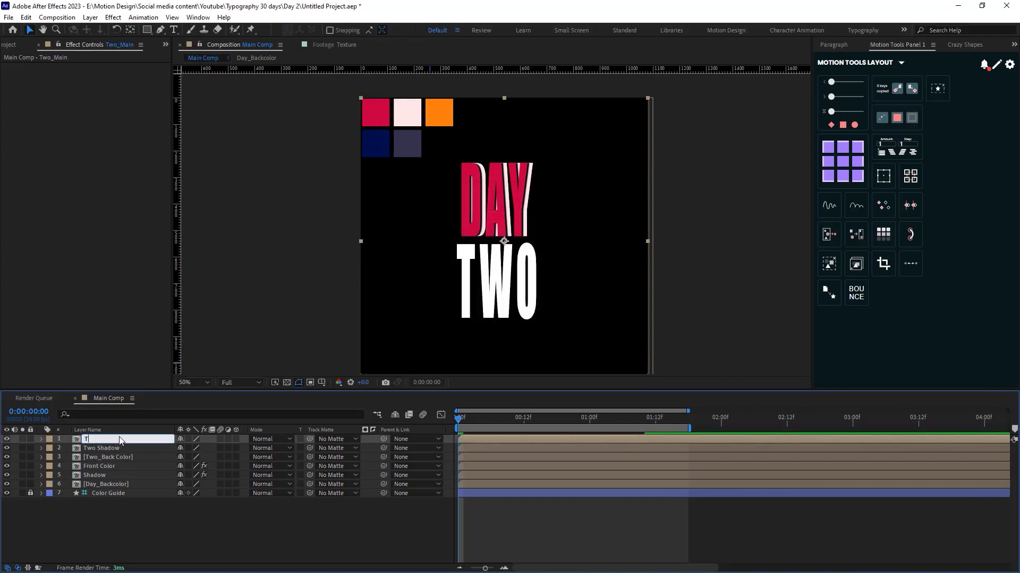
pyautogui.press('Return')
pyautogui.write('Two Front Color')
pyautogui.press('Return')
# Step: Assign a pink label color to the Two Front Color, Two Shadow and Two_Back Color layers
pyautogui.keyDown('shift'); pyautogui.click(121, 456); pyautogui.keyUp('shift')
pyautogui.click(49, 447)
pyautogui.click(69, 282)
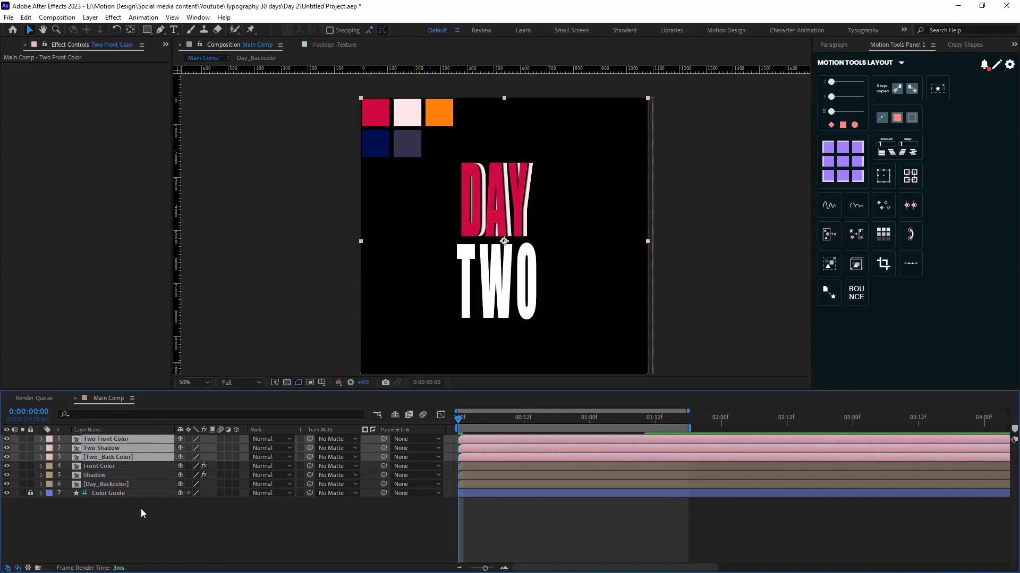
# Step: Copy the Drop Shadow from Shadow to Two Shadow and the crimson Fill from Front Color to Two Front Color
pyautogui.click(106, 475)
pyautogui.hotkey('ctrl', 'c')
pyautogui.click(101, 448)
pyautogui.hotkey('ctrl', 'v')
pyautogui.click(99, 467)
pyautogui.click(121, 476)
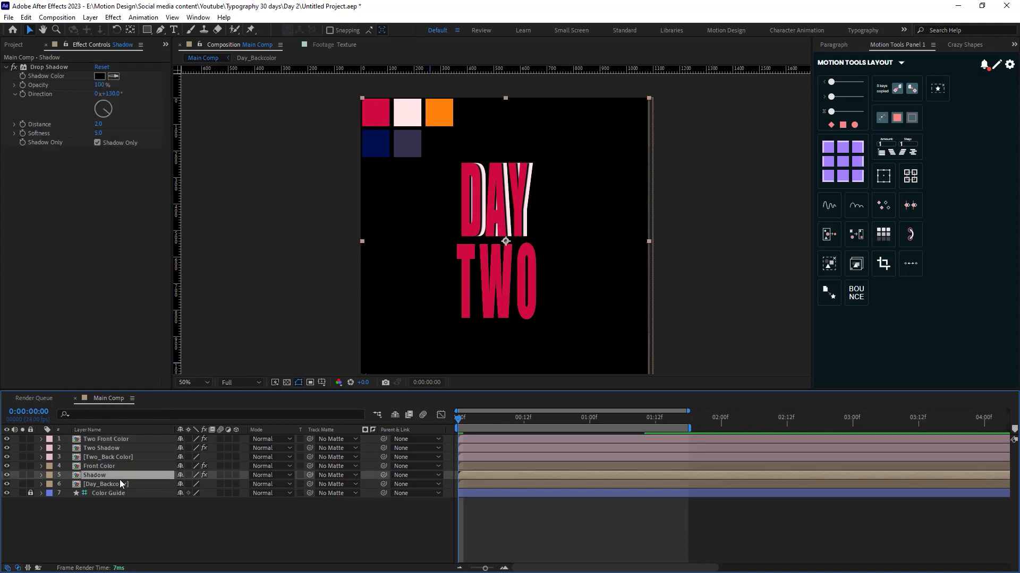
# Step: Shift the Two_Back Color layer 20 px and the Two Shadow layer 10 px to the right, and preview the animation
pyautogui.click(416, 238)
pyautogui.scroll(1, 416, 238)
pyautogui.hotkey('shift', 'Right')
pyautogui.hotkey('ctrl', 'z')
pyautogui.click(128, 457)
pyautogui.hotkey('shift', 'Right')
pyautogui.click(103, 448)
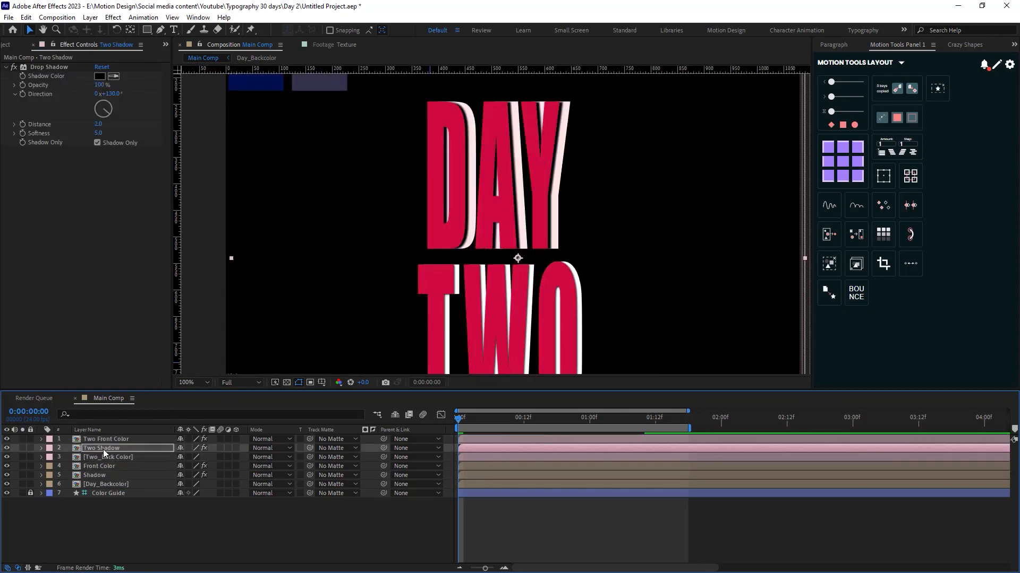
pyautogui.click(107, 457)
pyautogui.hotkey('shift', 'Right')
pyautogui.click(107, 449)
pyautogui.hotkey('shift', 'Right')
pyautogui.scroll(-1, 457, 196)
pyautogui.press('F2')
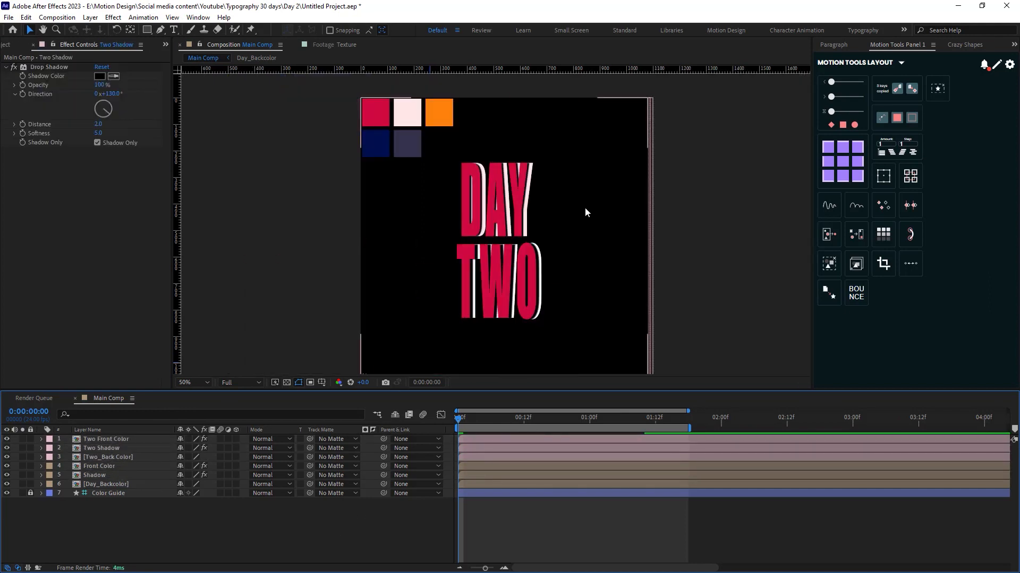
pyautogui.press('space')
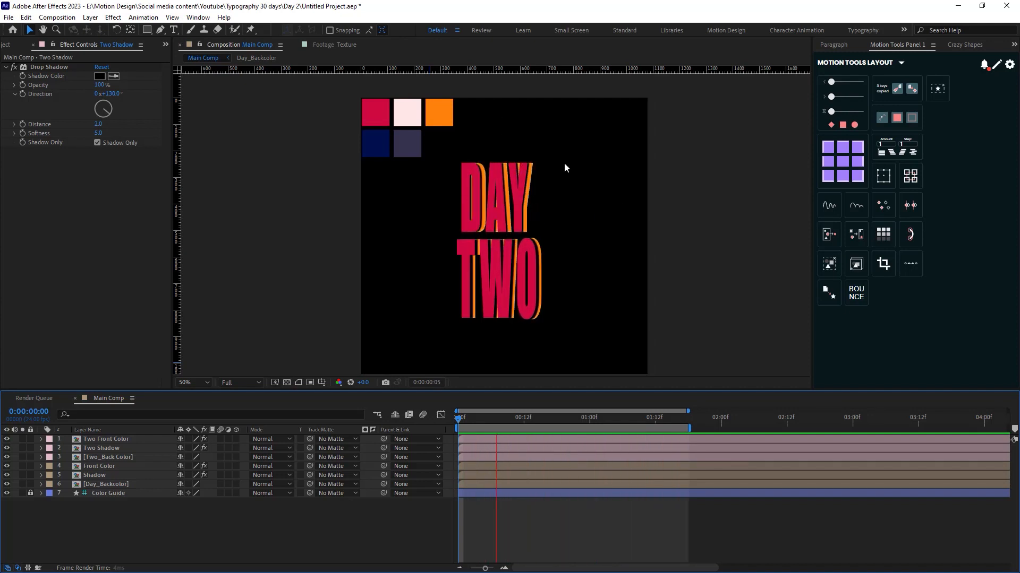
# Step: Create a near-black solid matching the composition size and place it beneath the Color Guide layer
pyautogui.hotkey('ctrl', 'y')
pyautogui.click(566, 419)
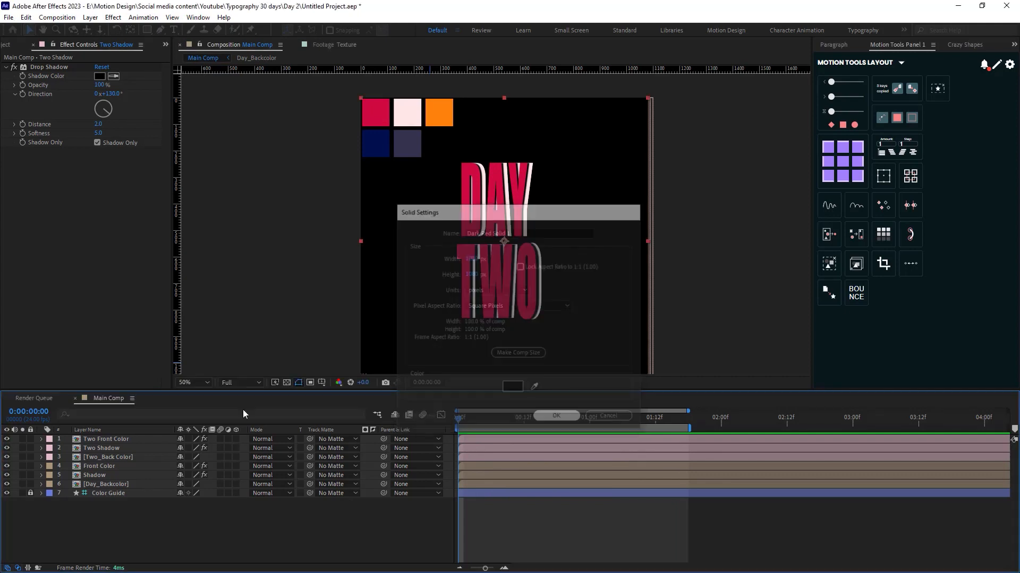
pyautogui.moveTo(93, 441); pyautogui.dragTo(101, 502)
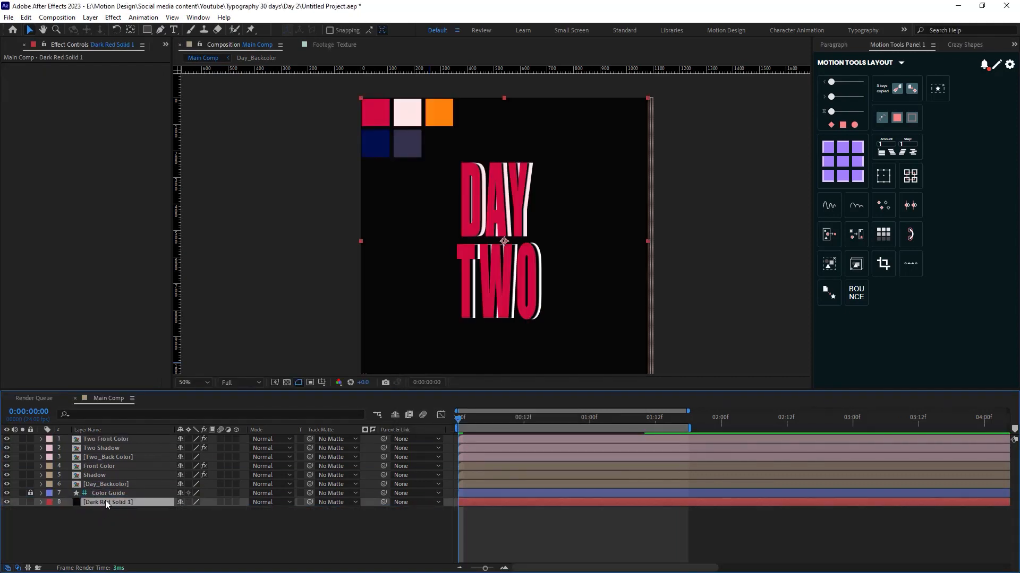
pyautogui.click(107, 496)
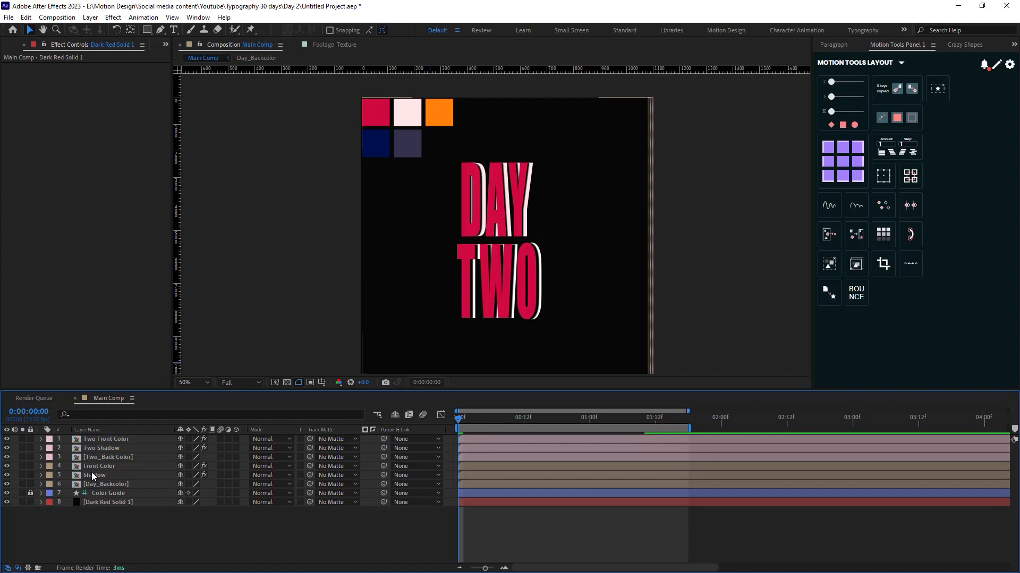
# Step: Rename the background solid layer as BG
pyautogui.click(109, 503)
pyautogui.press('Return')
pyautogui.write('BG')
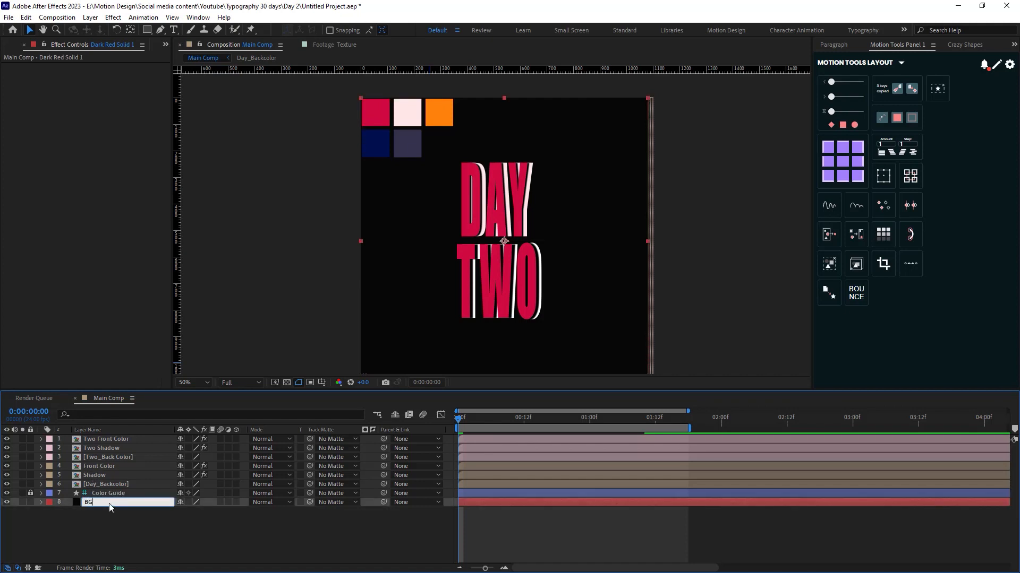
pyautogui.press('Return')
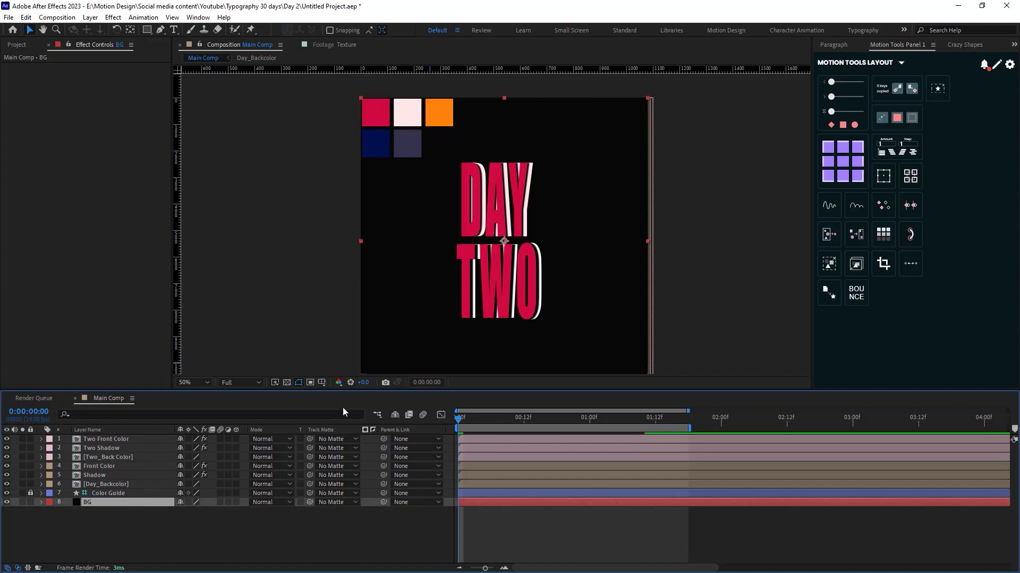
# Step: Duplicate the BG layer and trim the upper copy to end at 0:00:07
pyautogui.moveTo(459, 421); pyautogui.dragTo(501, 425)
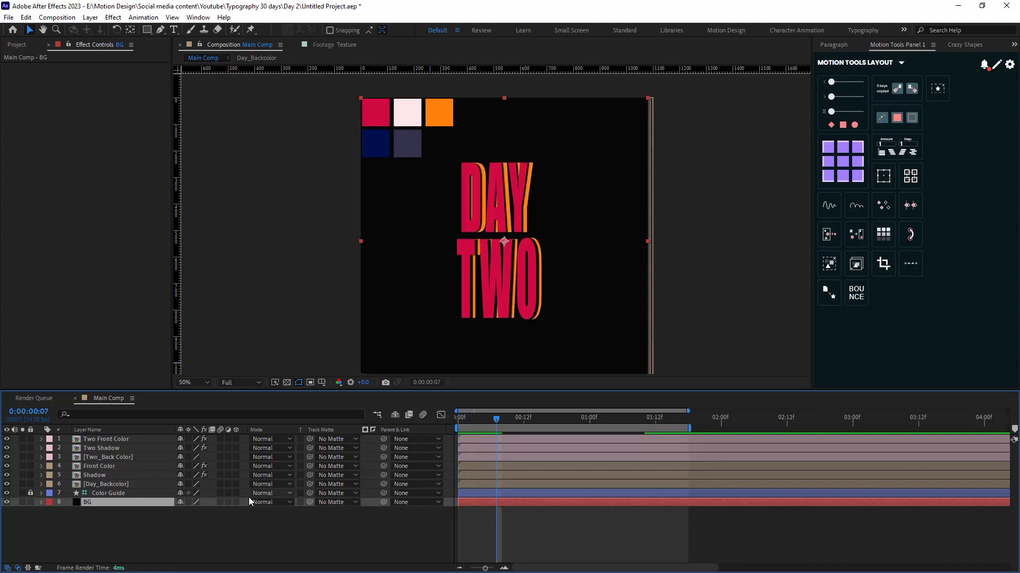
pyautogui.hotkey('ctrl', 'd')
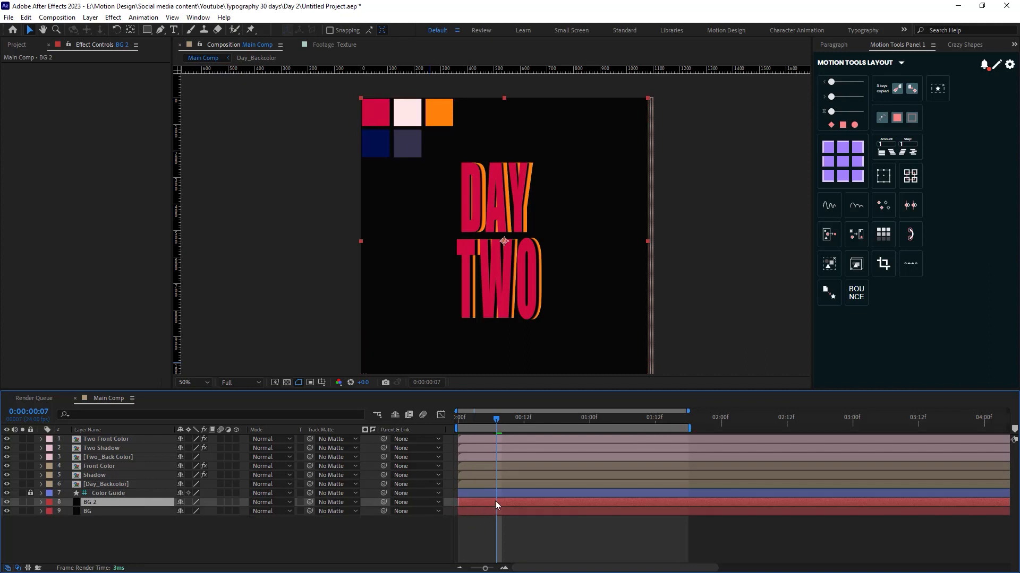
pyautogui.hotkey('alt', ']')
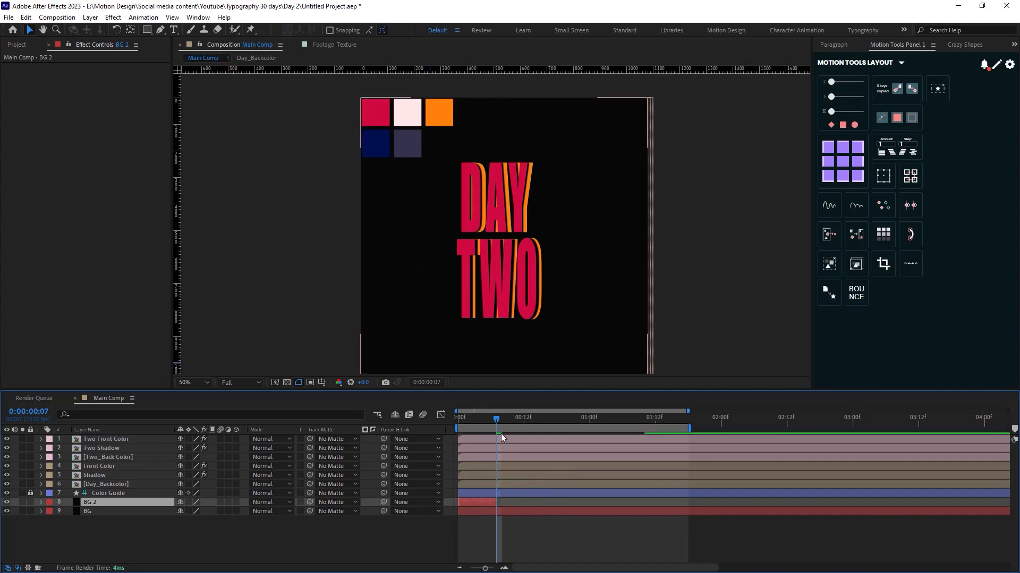
# Step: Apply a Fill effect to the BG 2 layer using the palette's muted grey-purple
pyautogui.moveTo(497, 421); pyautogui.dragTo(450, 428)
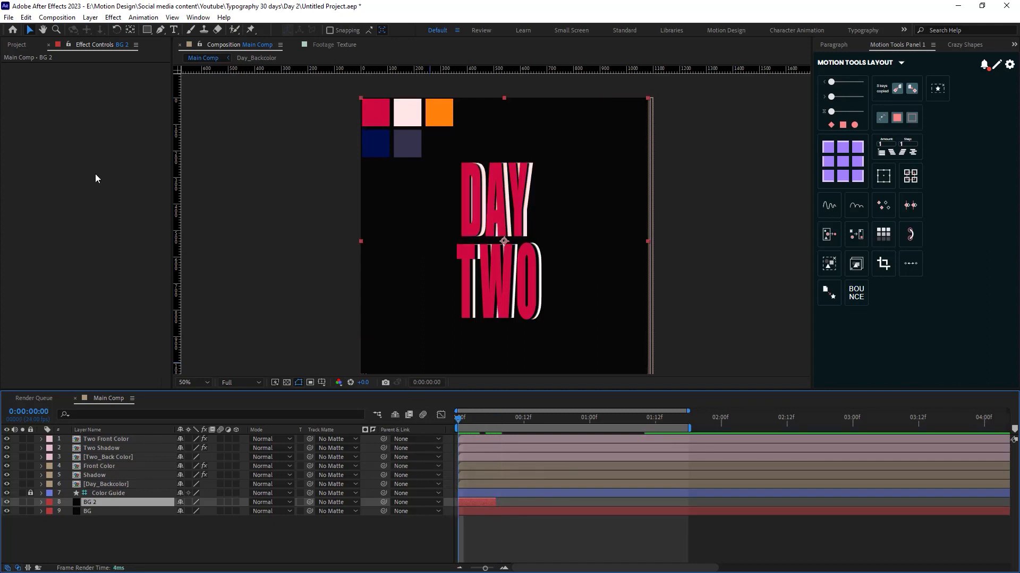
pyautogui.hotkey('ctrl', 'space')
pyautogui.write('fill')
pyautogui.press('Return')
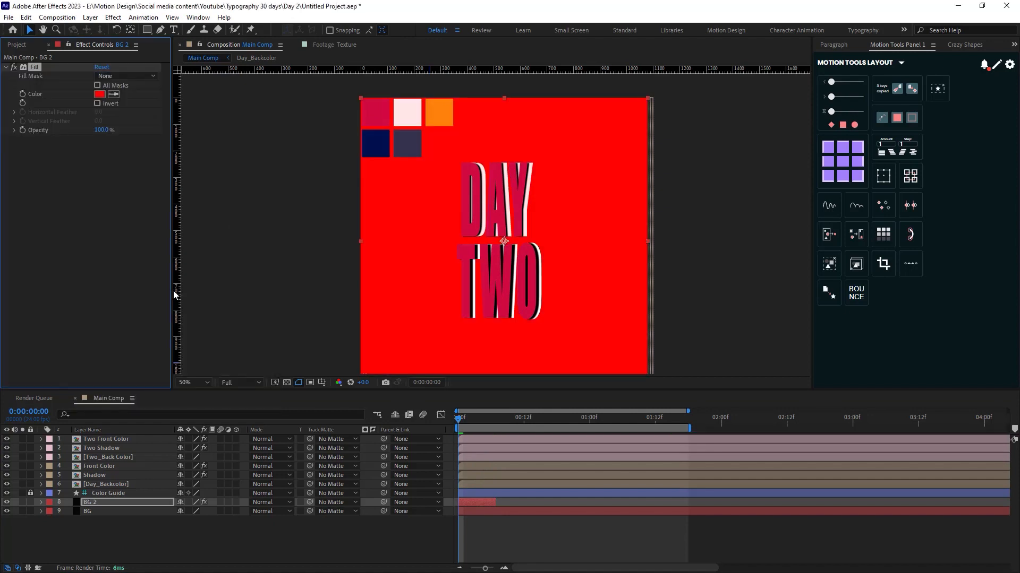
pyautogui.click(409, 139)
# Step: Apply a Fill effect to the BG layer using the palette's navy blue
pyautogui.click(133, 512)
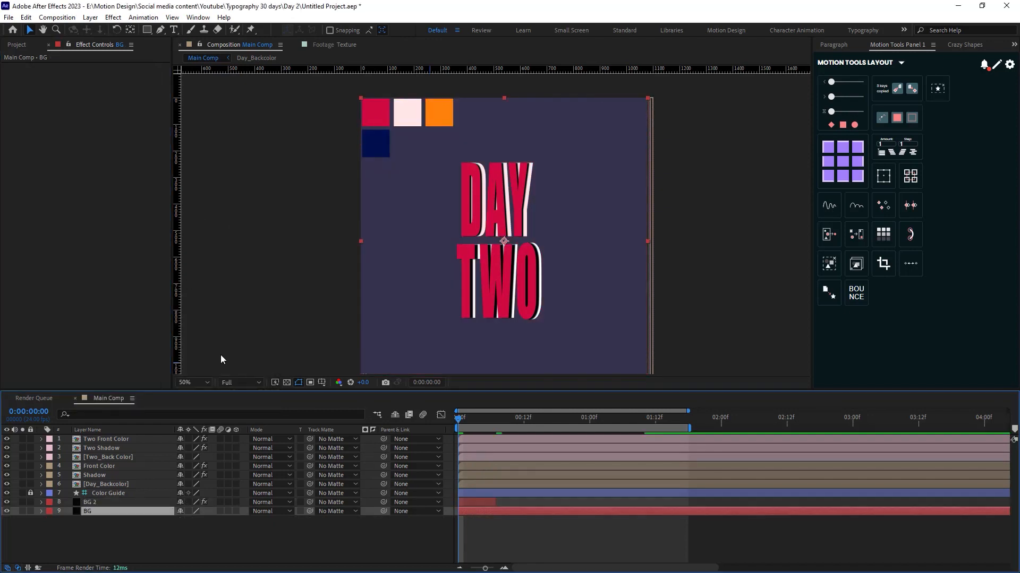
pyautogui.hotkey('ctrl', 'alt', 'shift', 'e')
pyautogui.click(376, 143)
# Step: Duplicate the BG 2 layer and make the copy run from 0:01:02 to the end of the work area
pyautogui.moveTo(460, 423); pyautogui.dragTo(606, 435)
pyautogui.press(',')
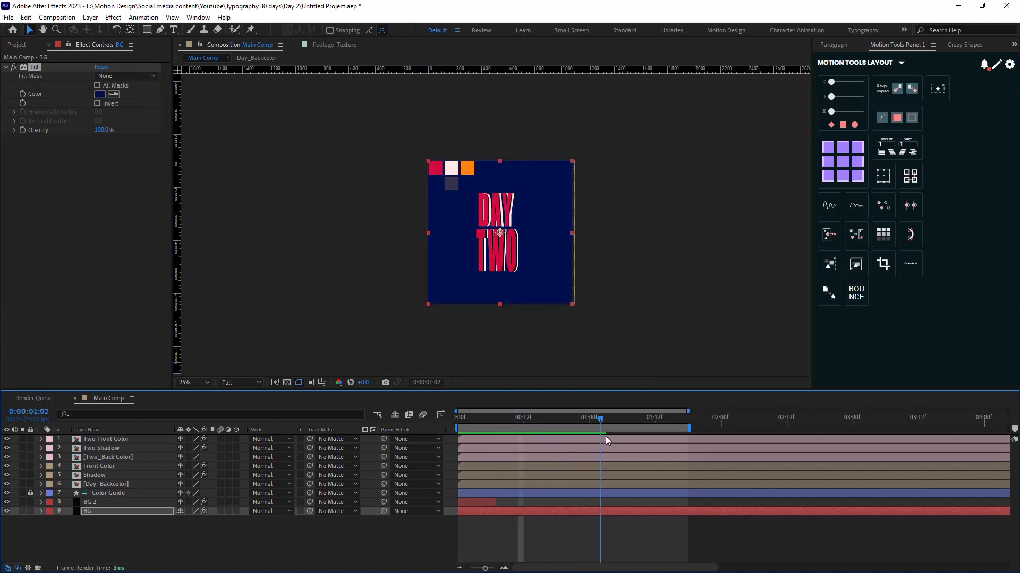
pyautogui.click(493, 502)
pyautogui.hotkey('ctrl', 'd')
pyautogui.moveTo(463, 501); pyautogui.dragTo(688, 502)
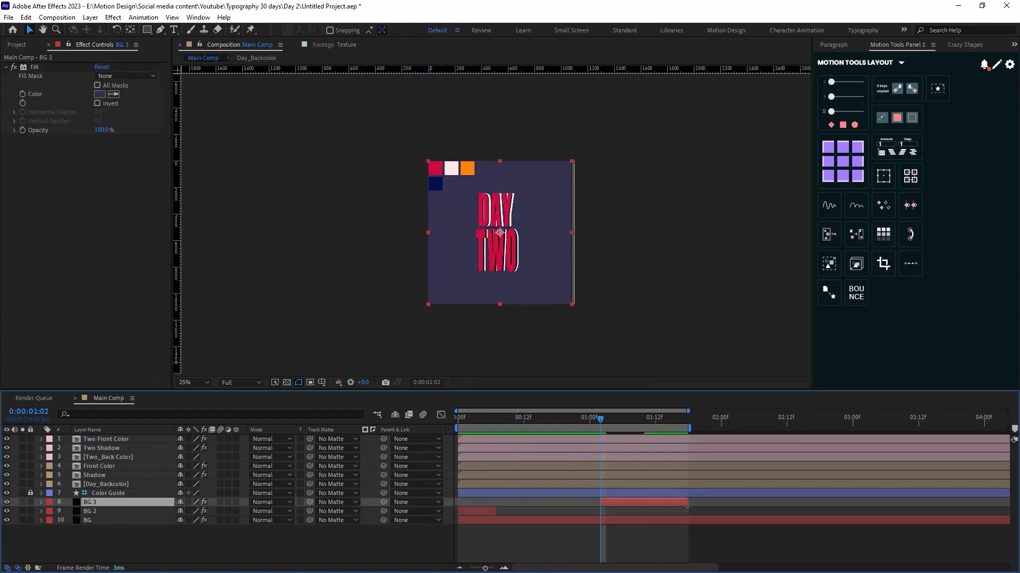
# Step: Preview the animation, then add an adjustment layer to Main Comp and name it Frame Rate
pyautogui.press('space')
pyautogui.press('.')
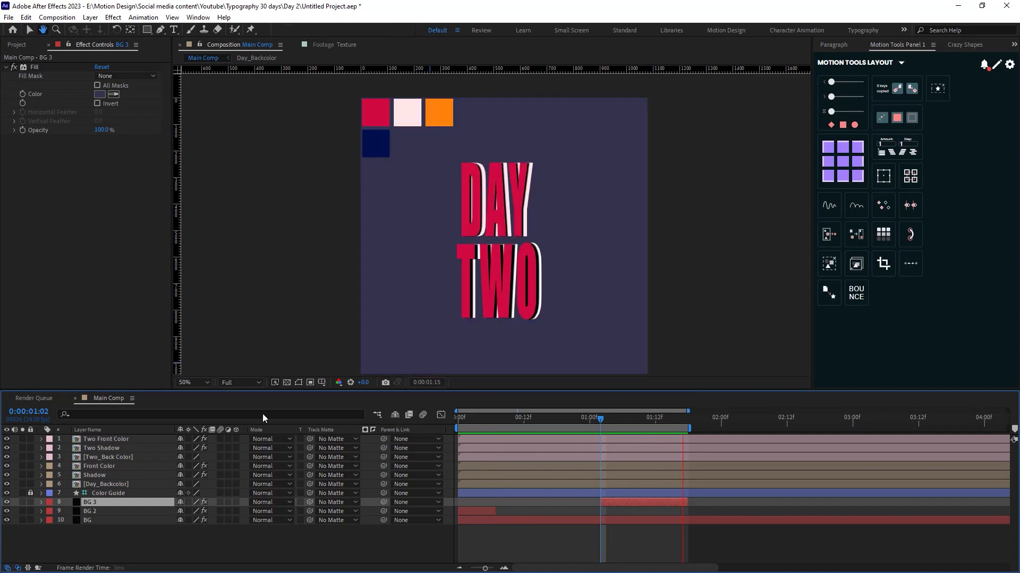
pyautogui.click(151, 540)
pyautogui.rightClick(138, 535)
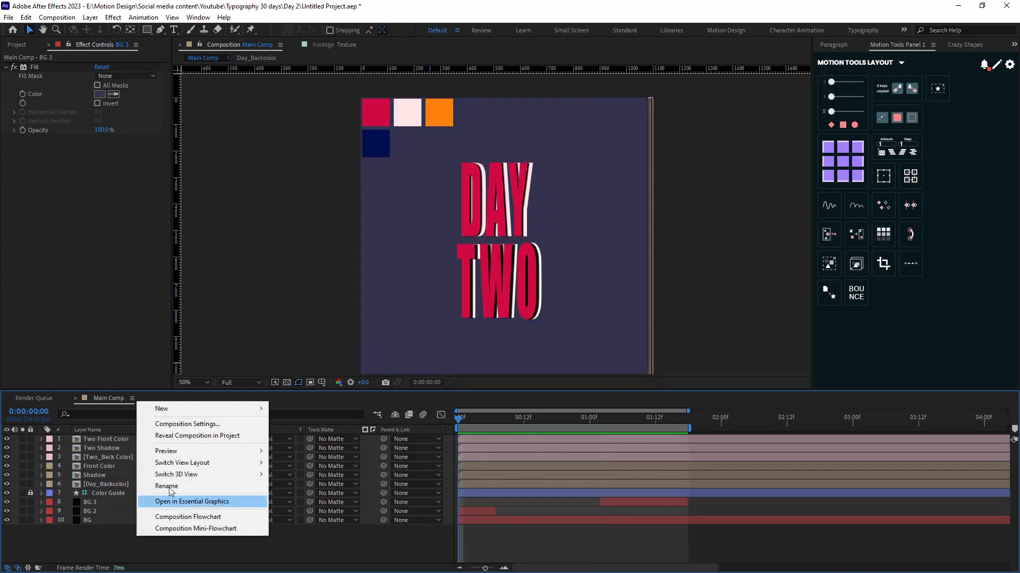
pyautogui.moveTo(211, 410)
pyautogui.click(311, 495)
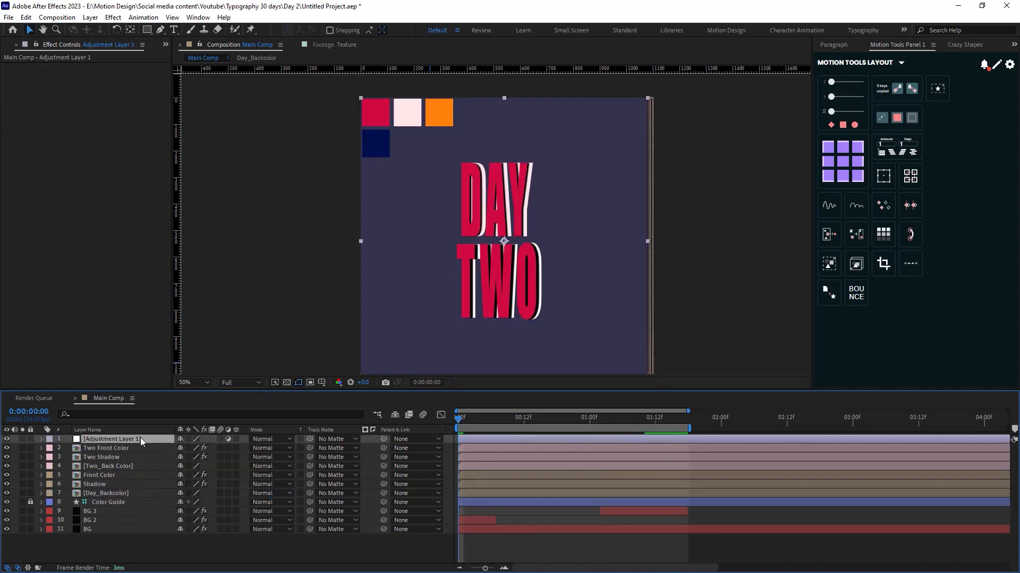
pyautogui.press('Return')
pyautogui.write('F')
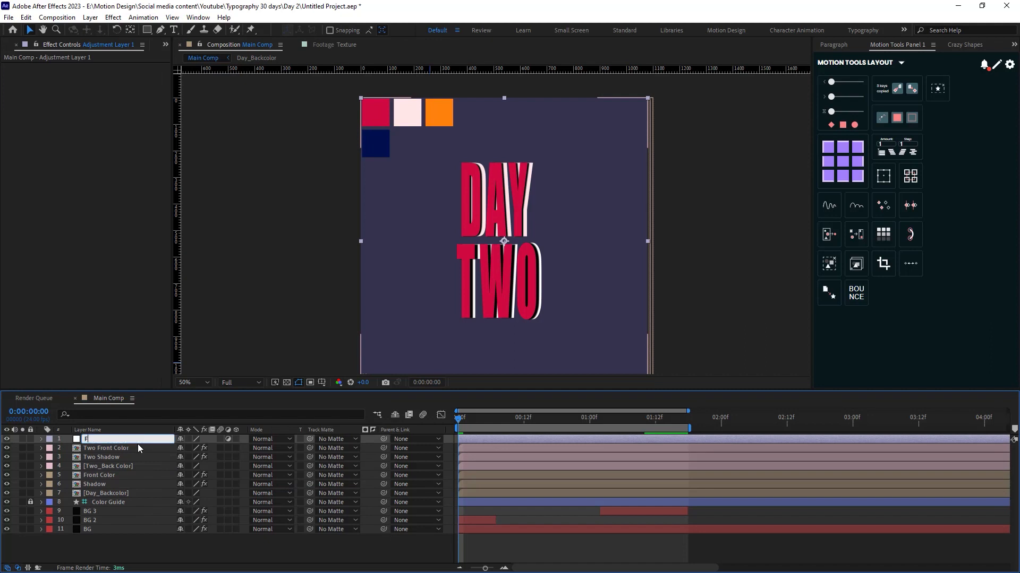
pyautogui.write('rame Rate')
pyautogui.press('Return')
# Step: Apply a Posterize Time effect with a frame rate of 12 to the Frame Rate layer and preview the animation
pyautogui.hotkey('ctrl', 'space')
pyautogui.write('poster')
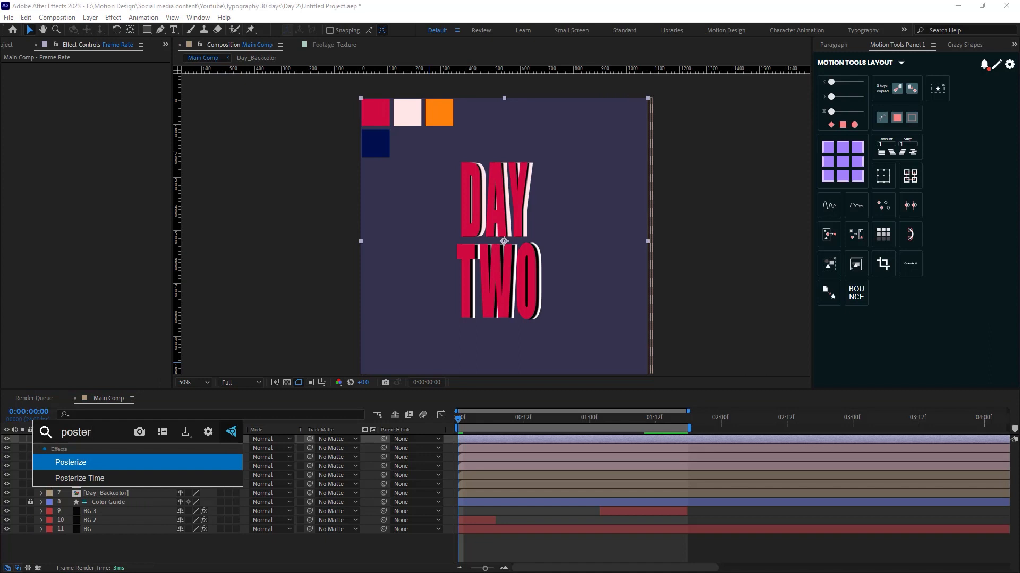
pyautogui.press('Down')
pyautogui.press('Return')
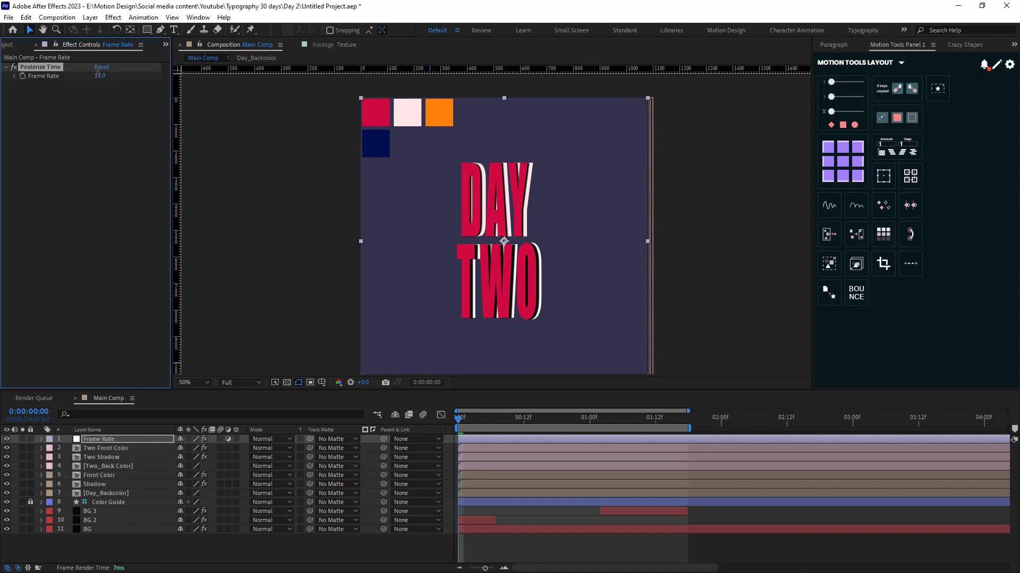
pyautogui.press('space')
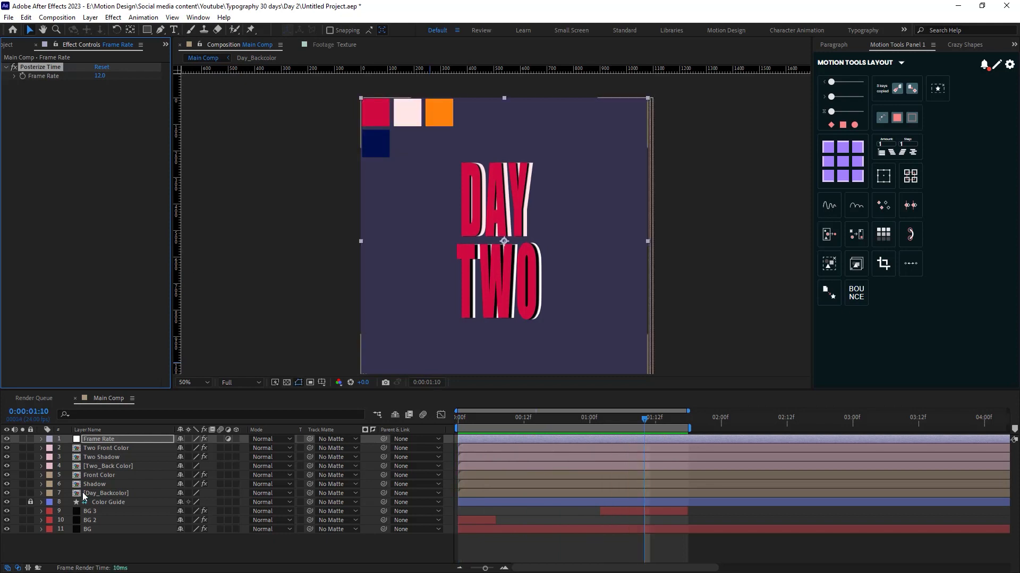
# Step: Unlock and hide the Color Guide layer and move it to the top of the layer stack
pyautogui.click(30, 502)
pyautogui.click(80, 501)
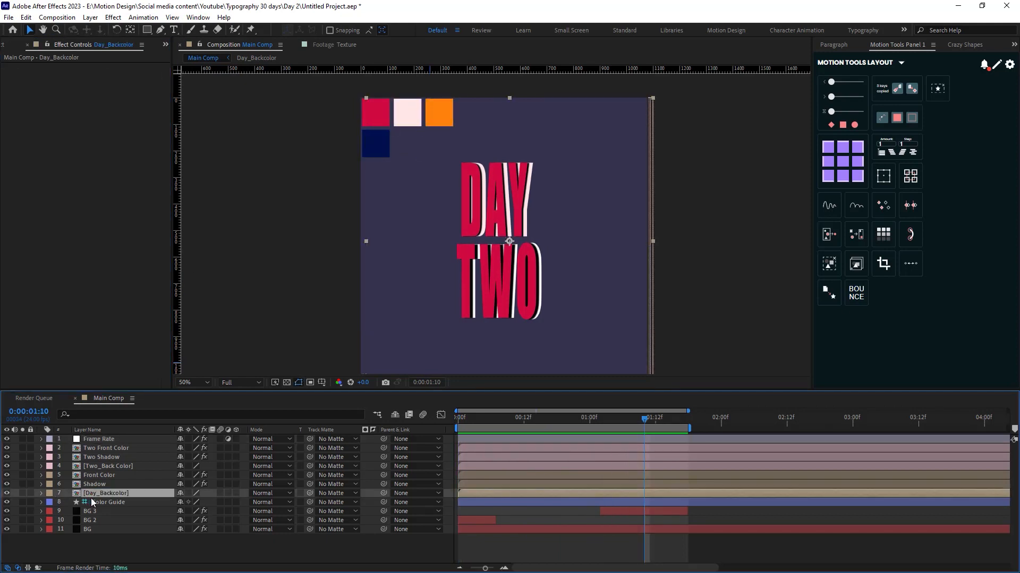
pyautogui.click(7, 502)
pyautogui.click(112, 544)
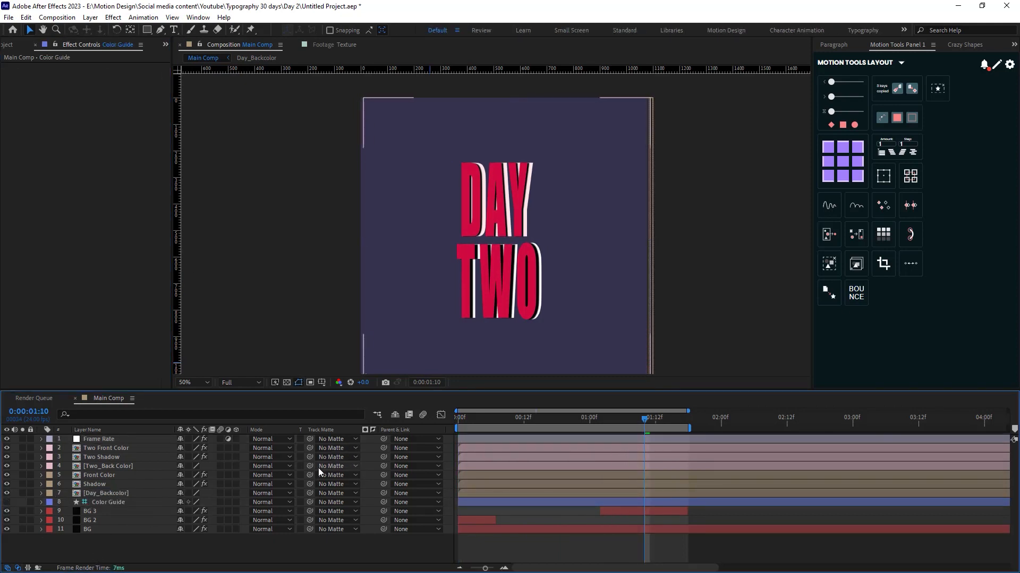
pyautogui.moveTo(121, 502); pyautogui.dragTo(115, 437)
# Step: Add the Texture footage to Main Comp between the Color Guide and Frame Rate layers and preview it
pyautogui.click(24, 44)
pyautogui.click(6, 161)
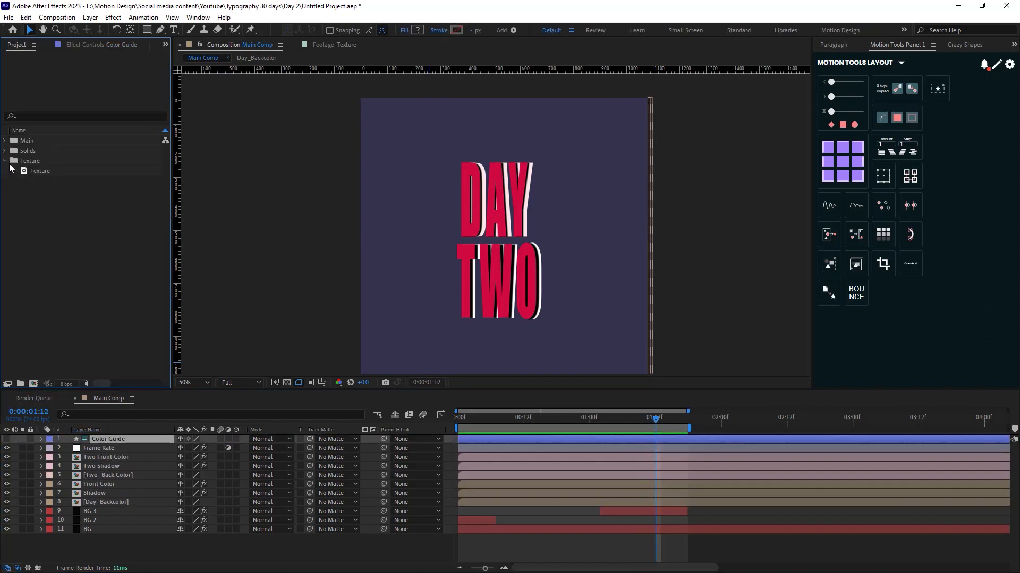
pyautogui.moveTo(37, 171); pyautogui.dragTo(117, 446)
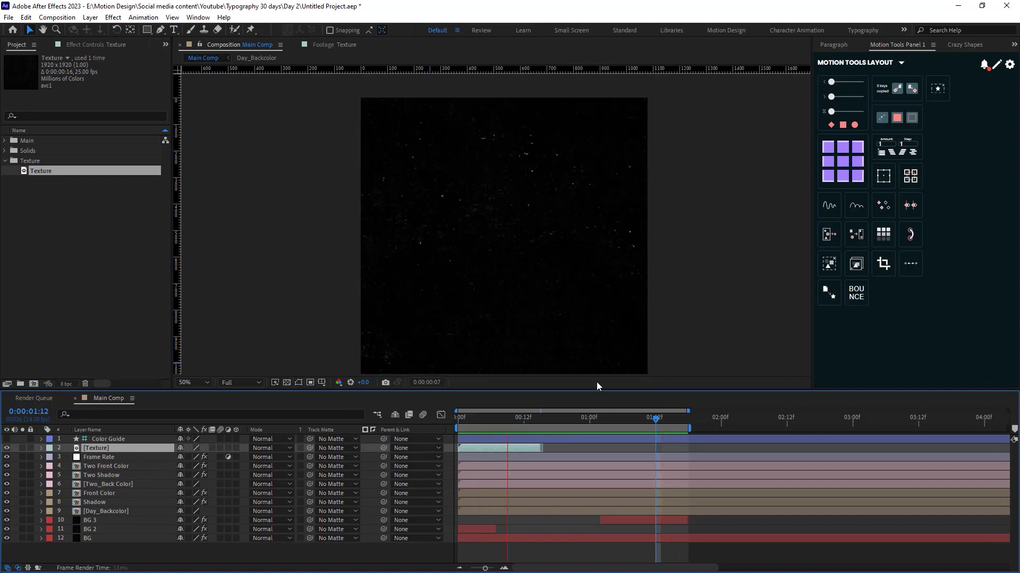
pyautogui.press('space')
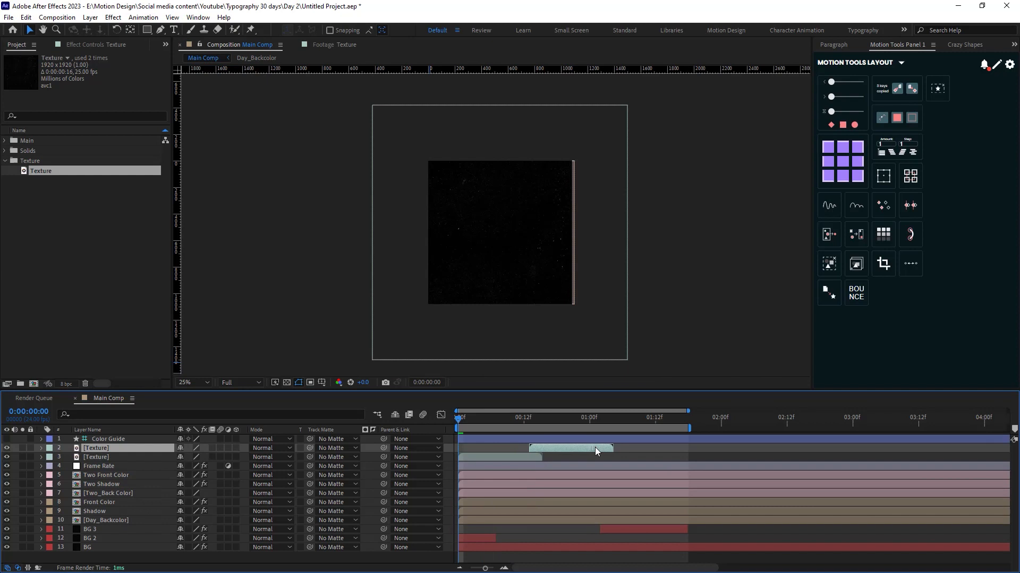
# Step: Duplicate the Texture layer twice and place the three clips end to end to cover the work area
pyautogui.moveTo(595, 447); pyautogui.dragTo(607, 450)
pyautogui.moveTo(471, 416); pyautogui.dragTo(684, 450)
pyautogui.press('pagedown')
pyautogui.hotkey('ctrl', 'd')
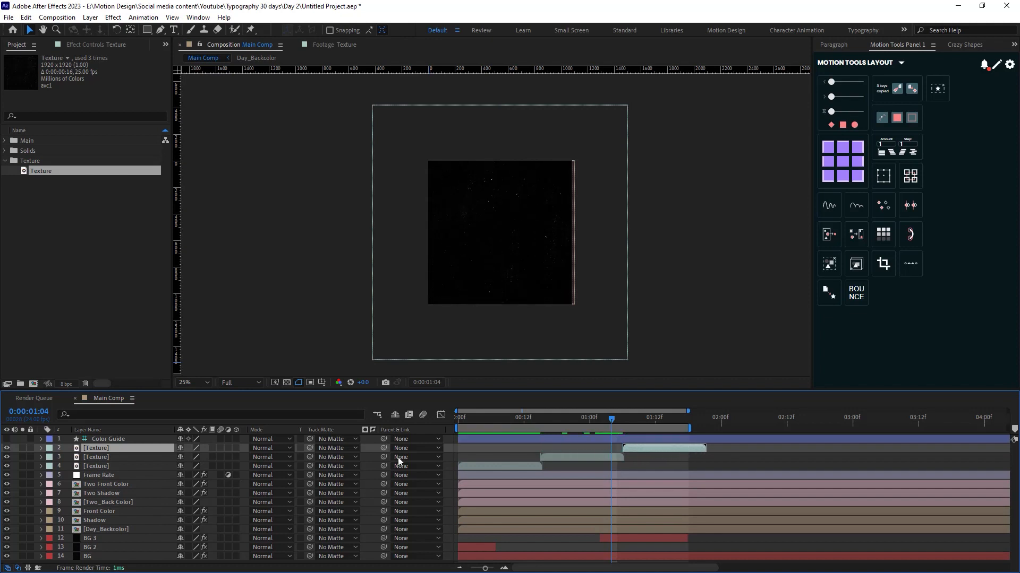
# Step: Pre-compose the three Texture layers into a new composition named Texture
pyautogui.keyDown('shift'); pyautogui.click(109, 467); pyautogui.keyUp('shift')
pyautogui.hotkey('ctrl', 'shift', 'c')
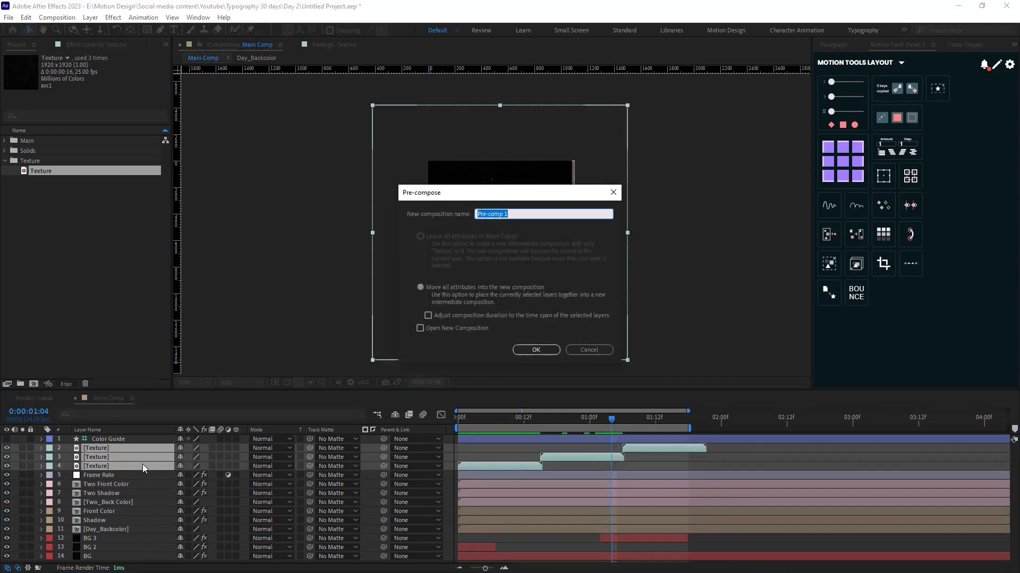
pyautogui.write('Texture')
pyautogui.press('Return')
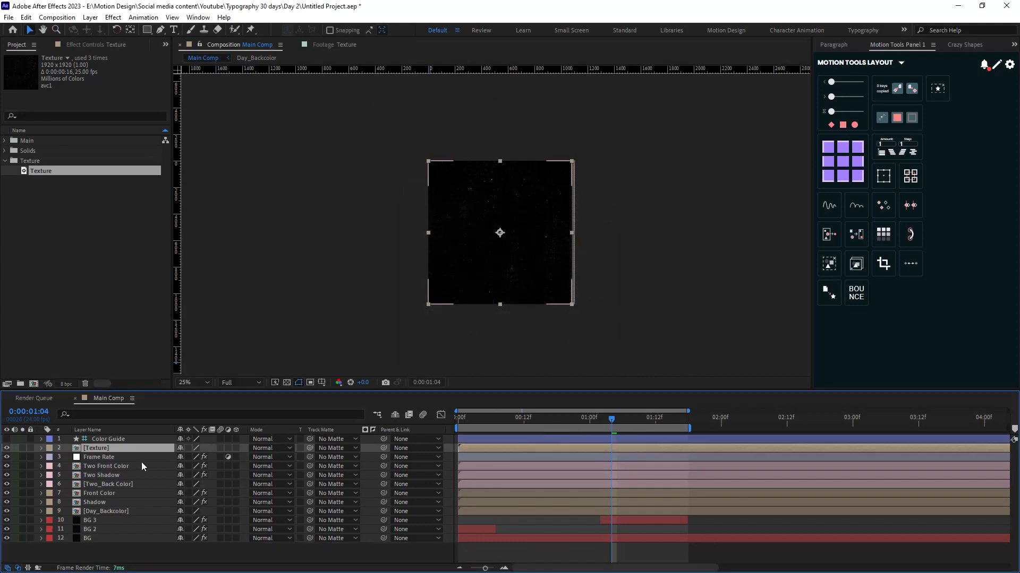
# Step: Set the Texture precomp's blending mode to Screen
pyautogui.click(258, 448)
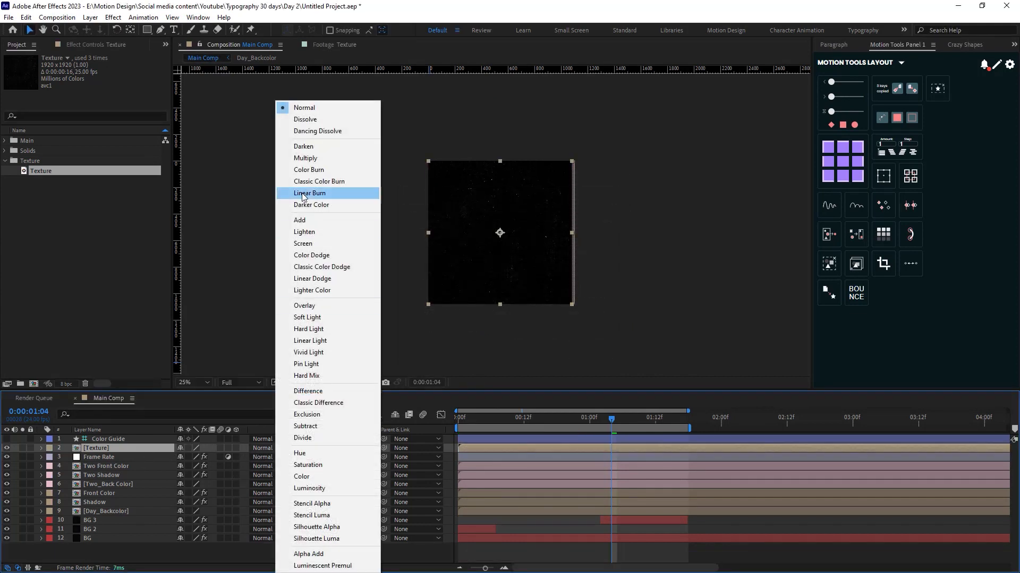
pyautogui.click(323, 244)
pyautogui.scroll(1, 462, 249)
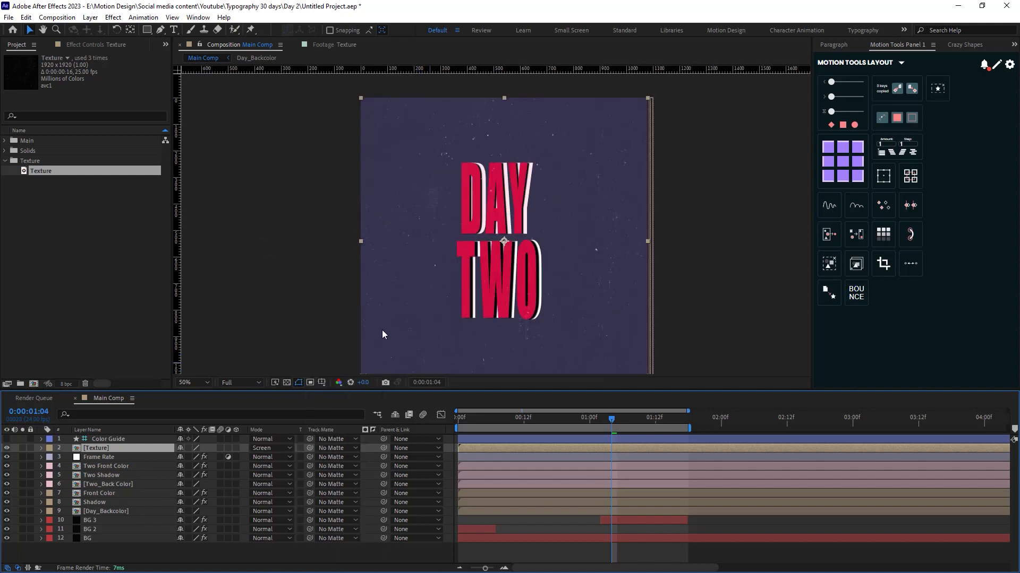
# Step: Apply a Curves effect to the Texture precomp and pull the RGB curve's shadows down to black
pyautogui.hotkey('ctrl', 'space')
pyautogui.write('cur')
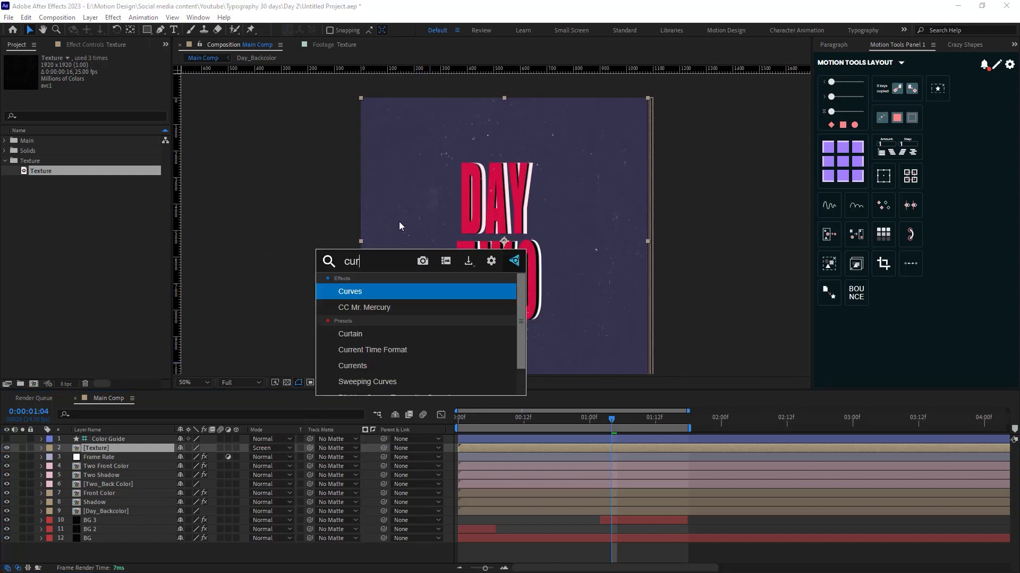
pyautogui.press('Return')
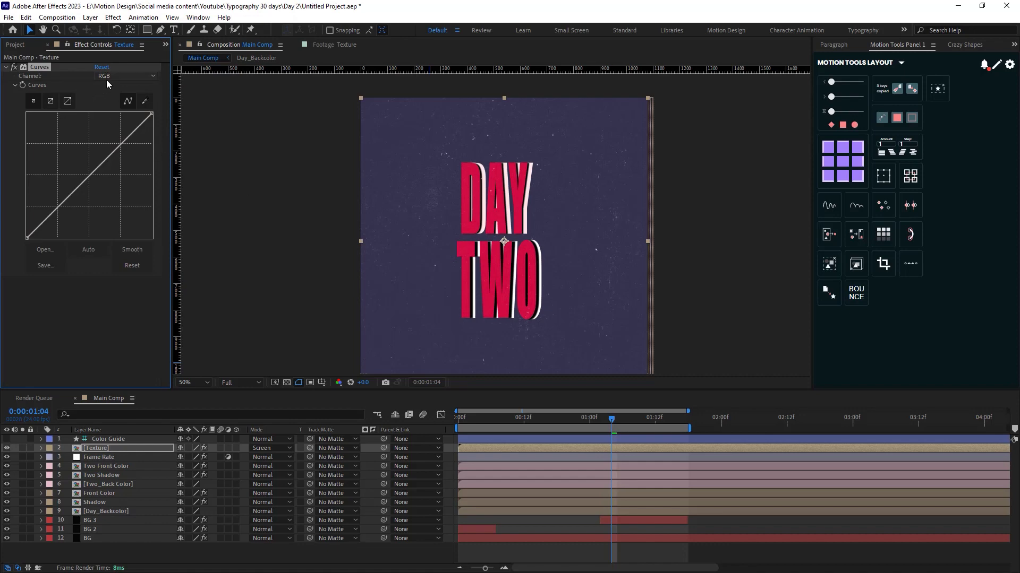
pyautogui.moveTo(54, 209); pyautogui.dragTo(70, 248)
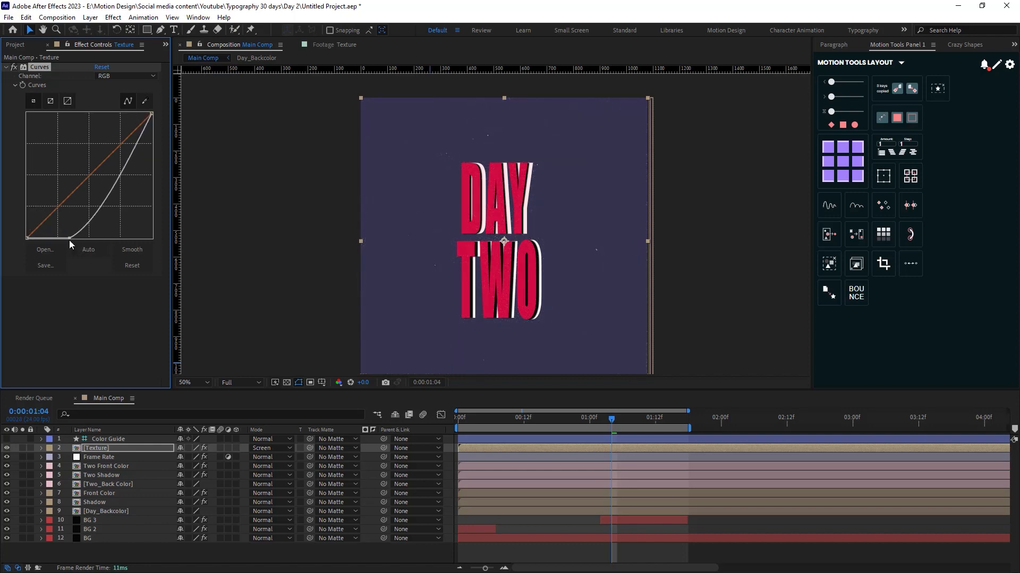